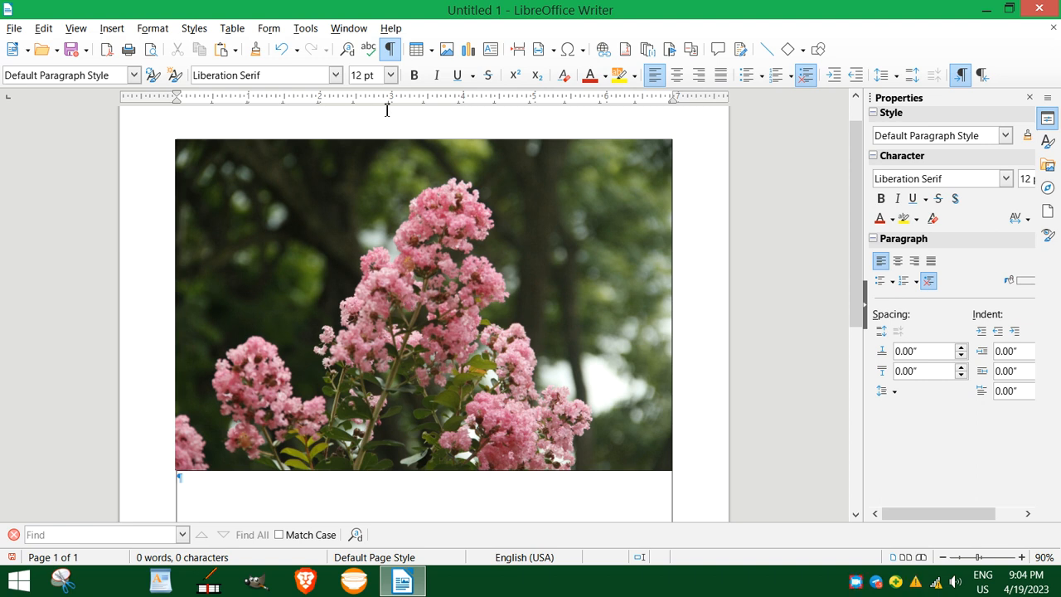
pyautogui.scroll(-3, 394, 240)
pyautogui.scroll(3, 412, 278)
pyautogui.scroll(-3, 490, 376)
pyautogui.scroll(4, 340, 313)
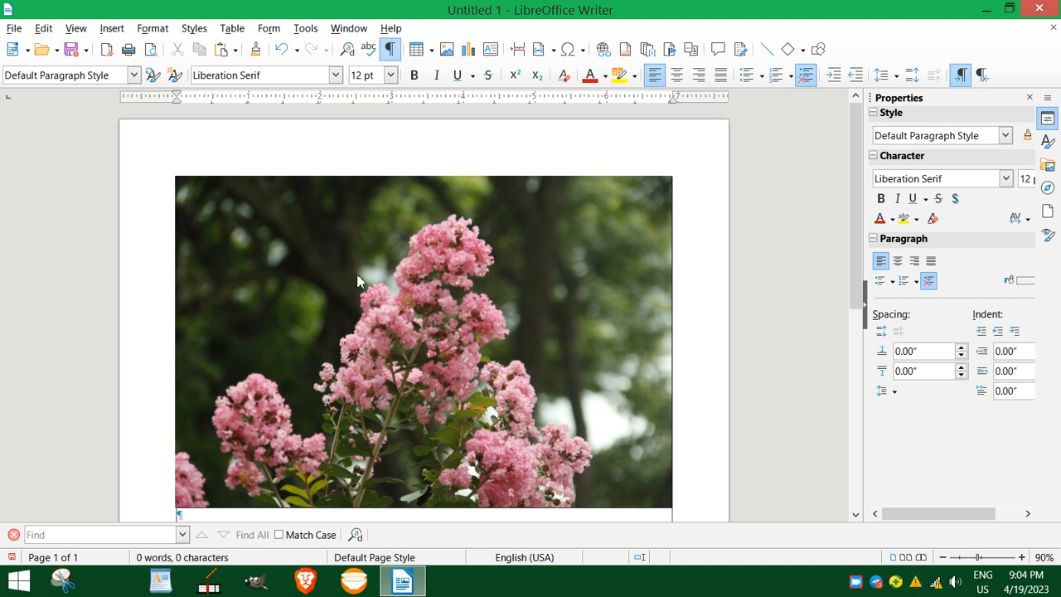
pyautogui.scroll(-3, 402, 295)
pyautogui.scroll(2, 401, 294)
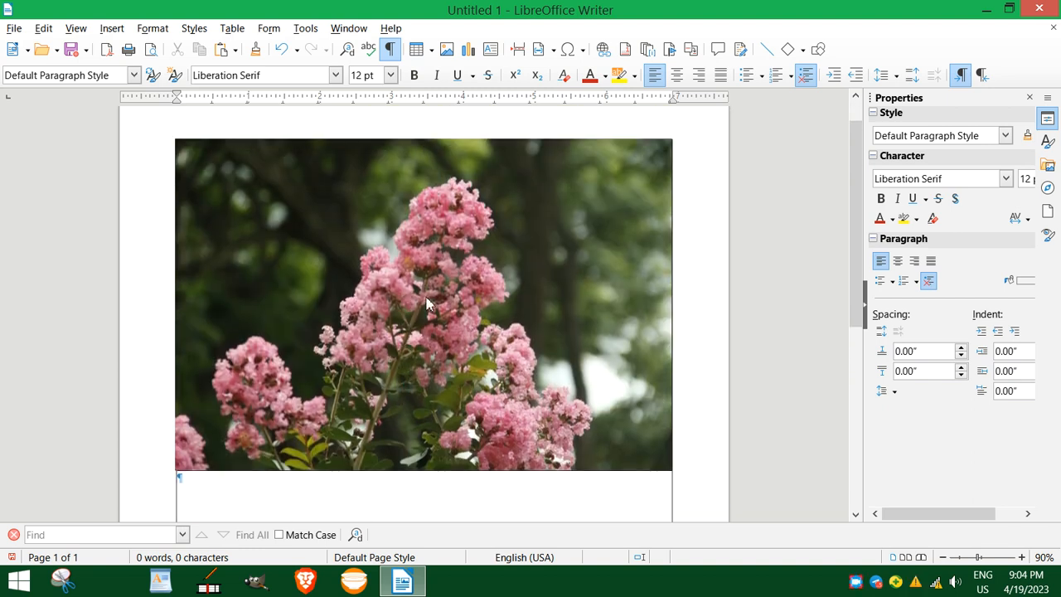
pyautogui.click(411, 286)
pyautogui.scroll(-3, 409, 284)
pyautogui.scroll(4, 410, 282)
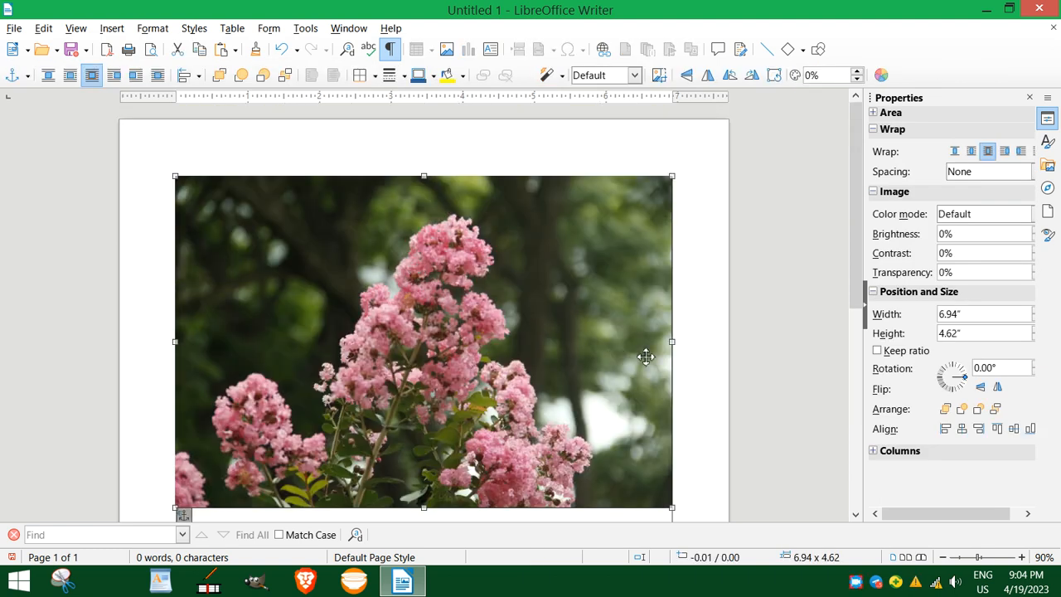
pyautogui.click(695, 362)
# - Select the pink flower photo in the document
pyautogui.click(454, 306)
pyautogui.scroll(-2, 454, 306)
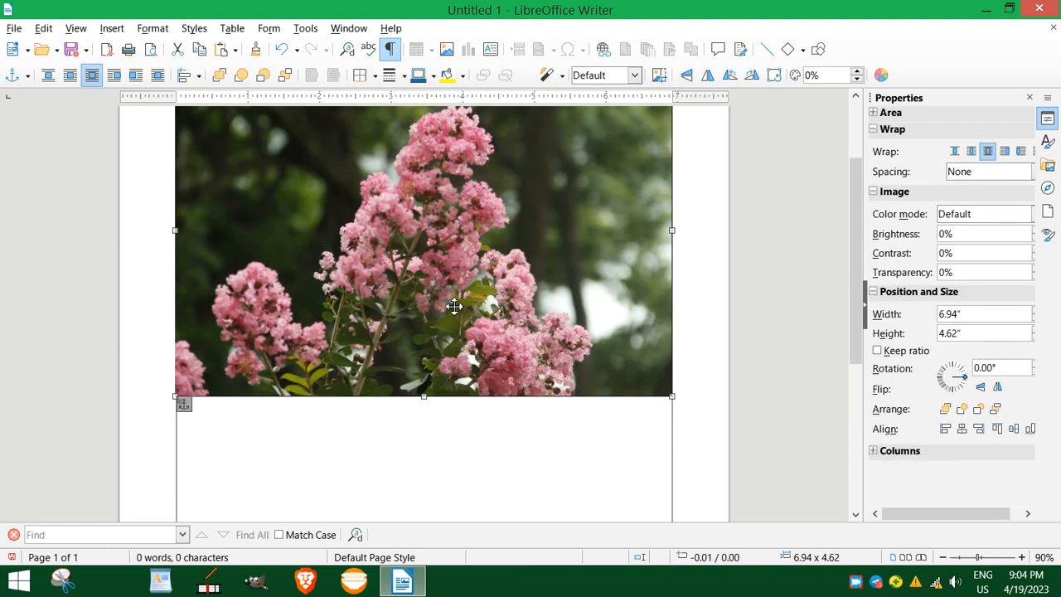
pyautogui.scroll(1, 454, 306)
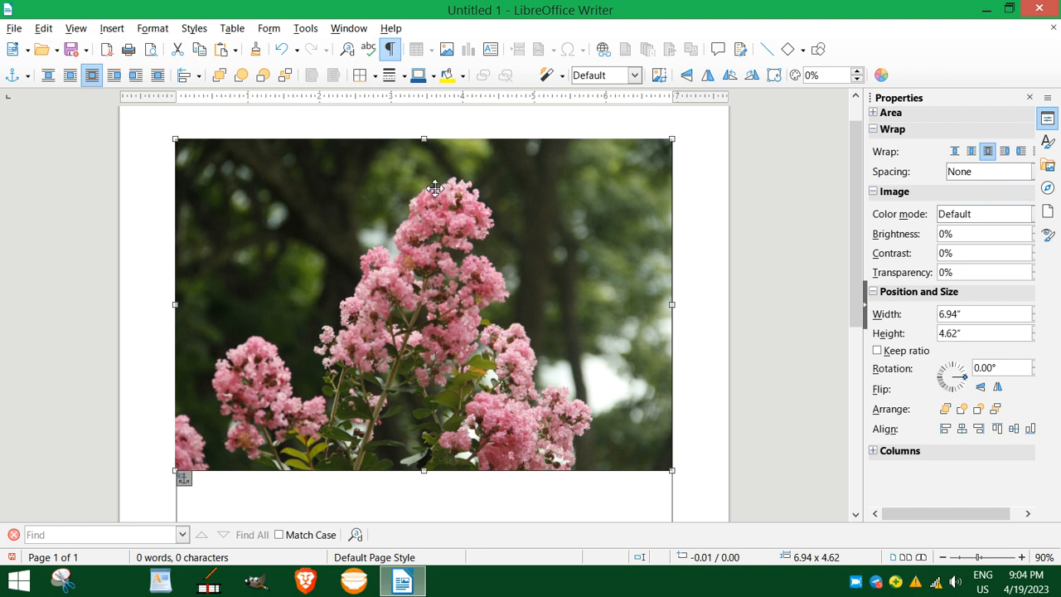
pyautogui.rightClick(436, 197)
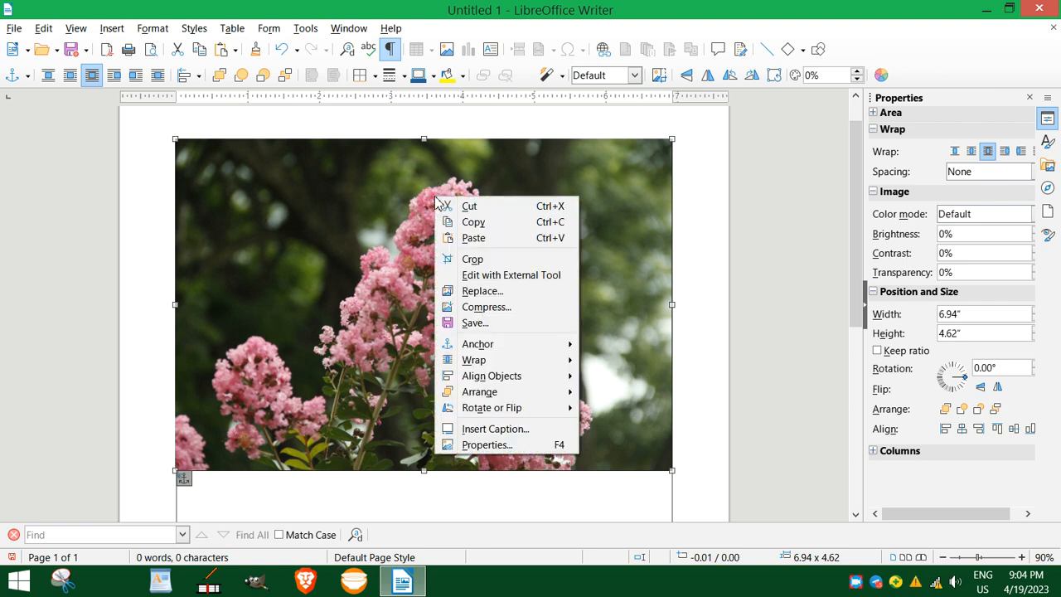
pyautogui.click(470, 308)
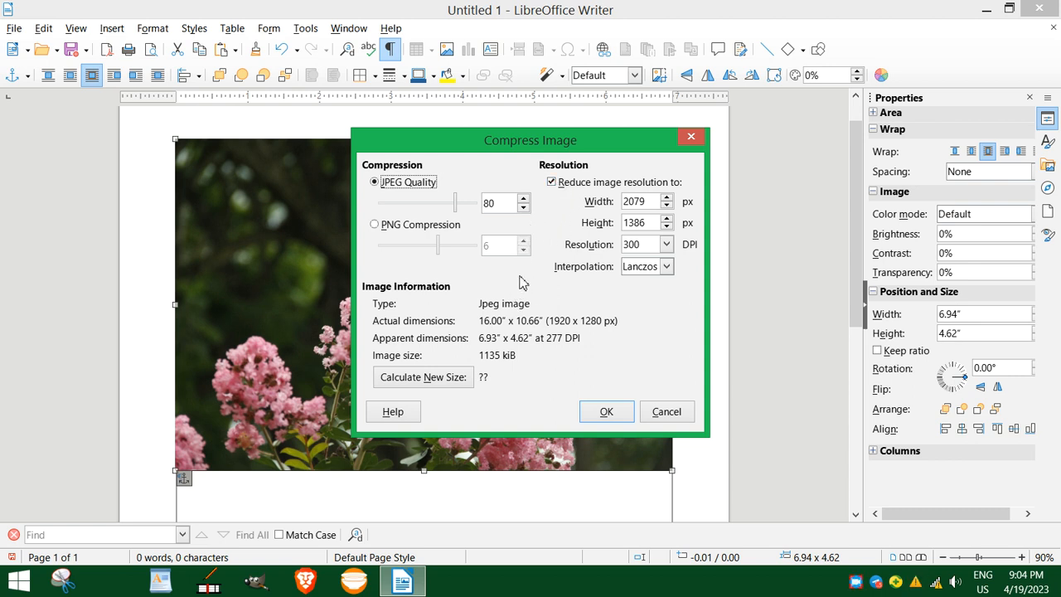
pyautogui.click(551, 182)
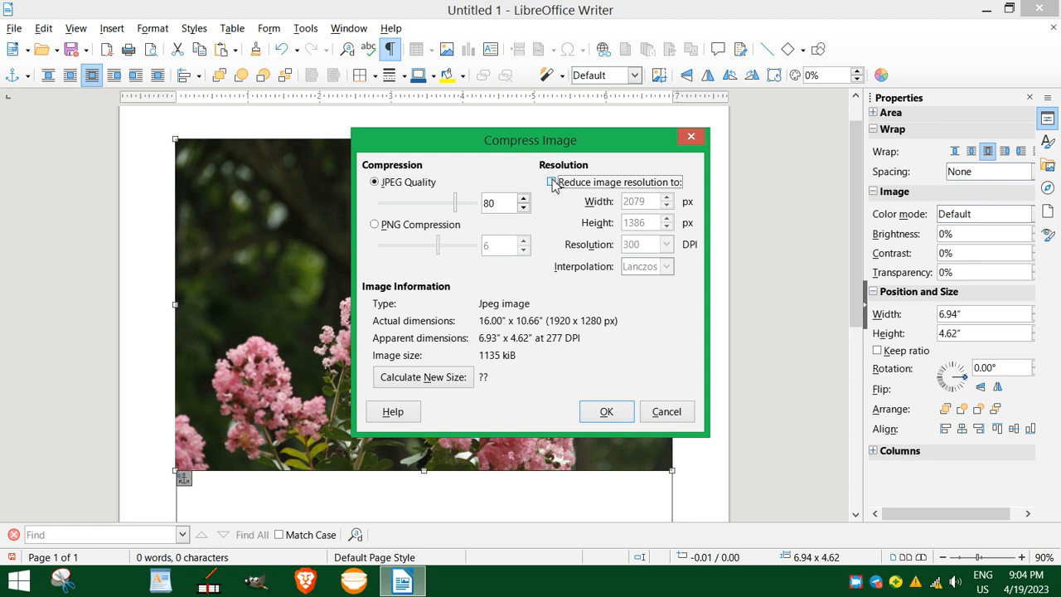
pyautogui.click(551, 183)
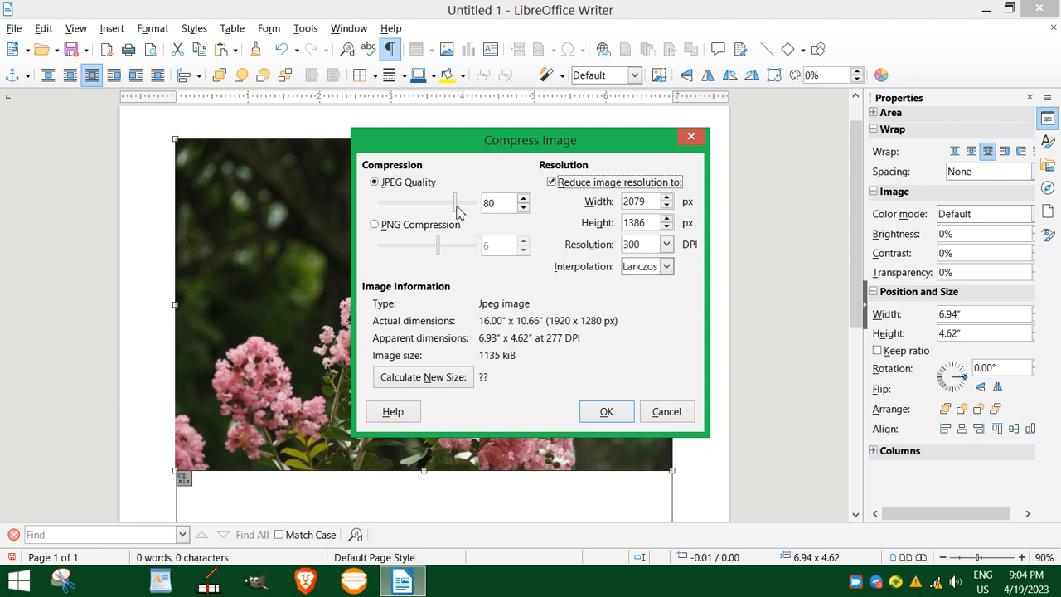
pyautogui.moveTo(454, 212); pyautogui.dragTo(466, 218)
pyautogui.click(666, 411)
# - Open the flower photo's compression settings, try 150 DPI, and calculate the new image size with the resolution at 300 DPI
pyautogui.rightClick(422, 252)
pyautogui.click(471, 361)
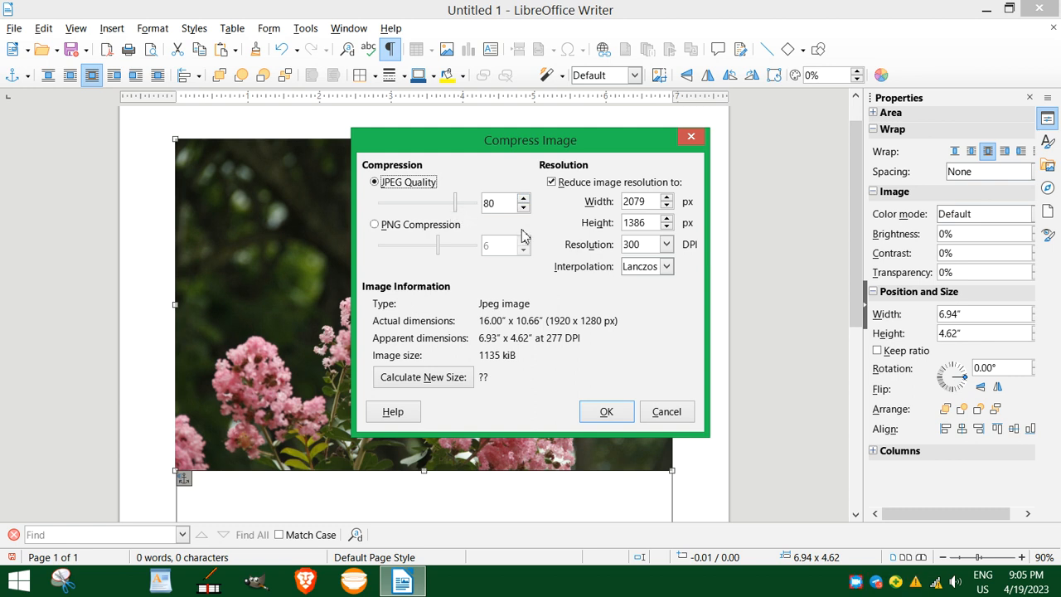
pyautogui.click(667, 245)
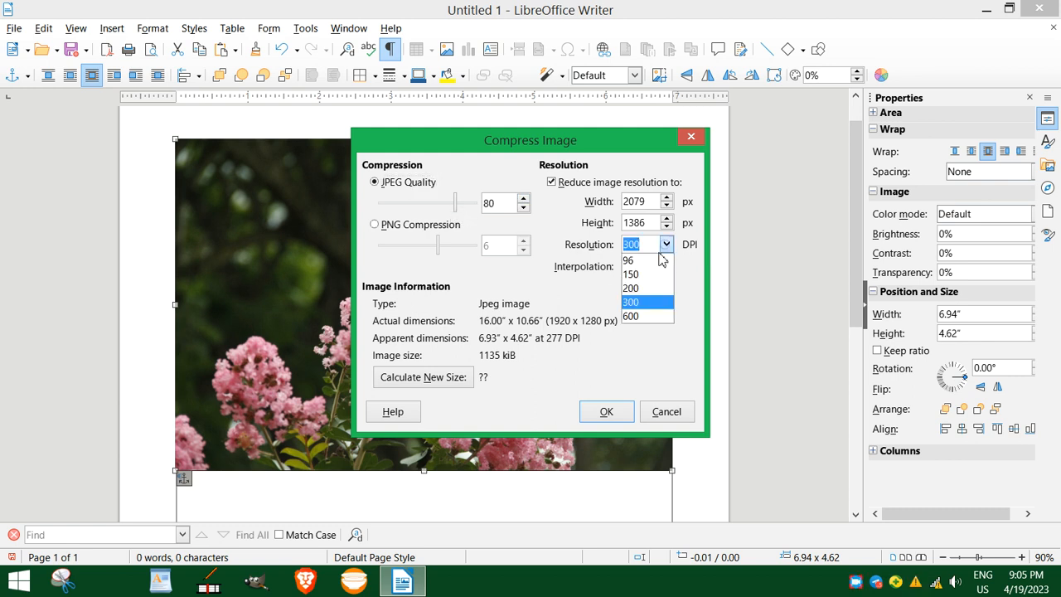
pyautogui.click(640, 278)
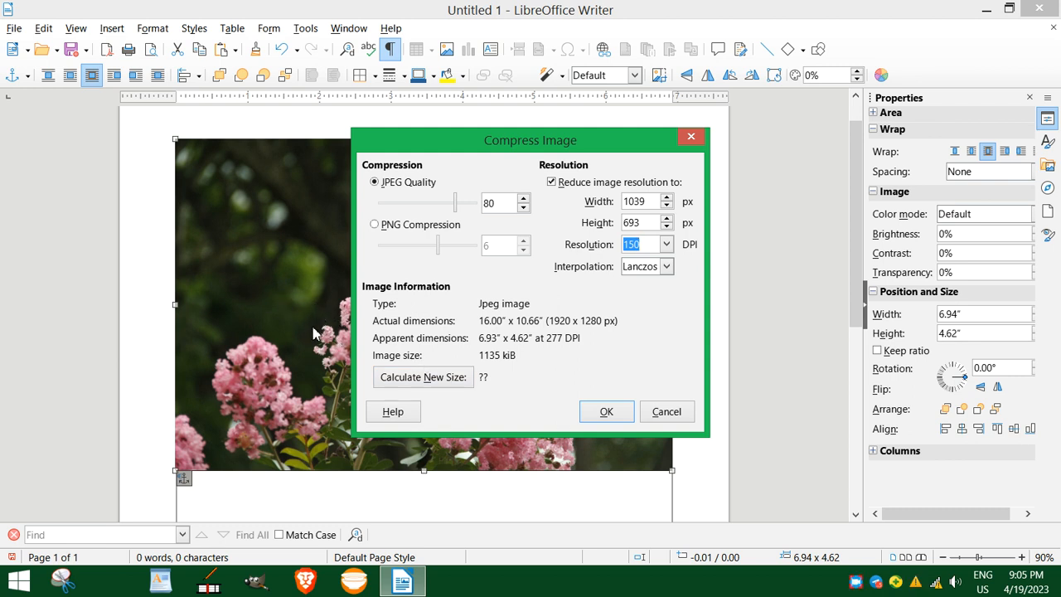
pyautogui.click(667, 243)
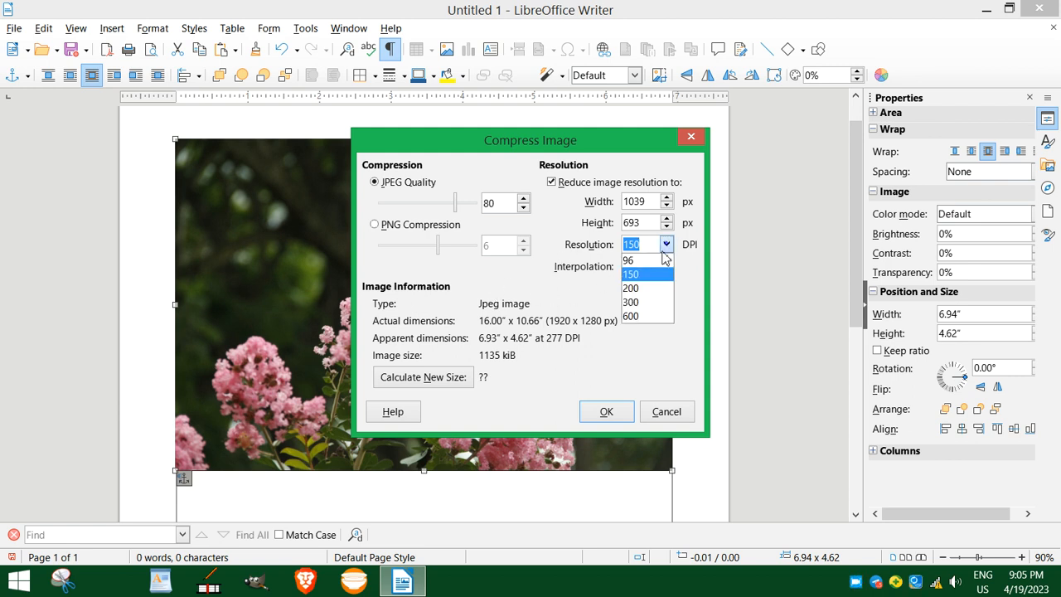
pyautogui.click(633, 303)
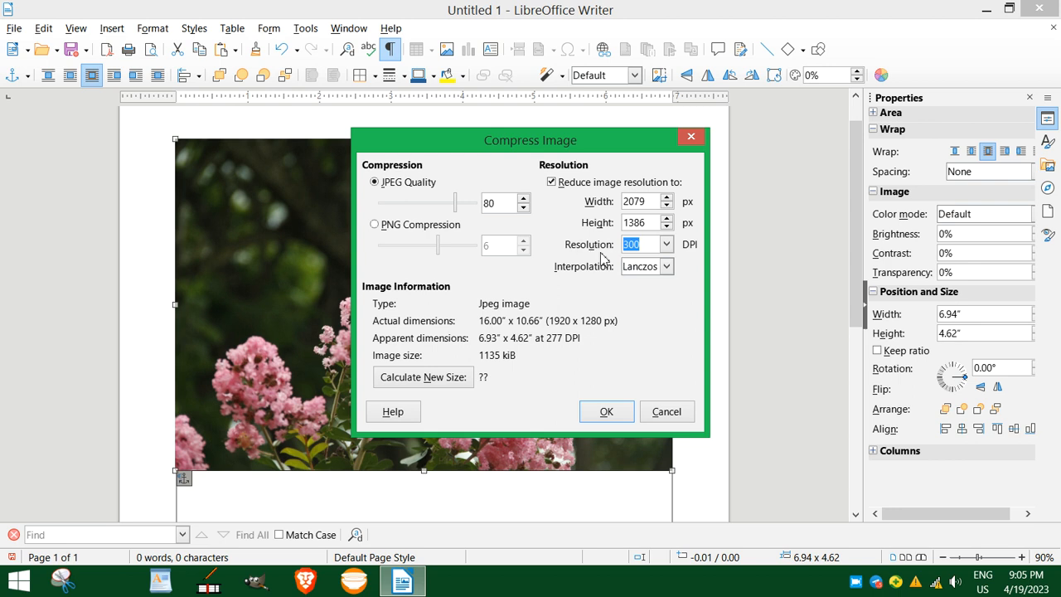
pyautogui.click(447, 380)
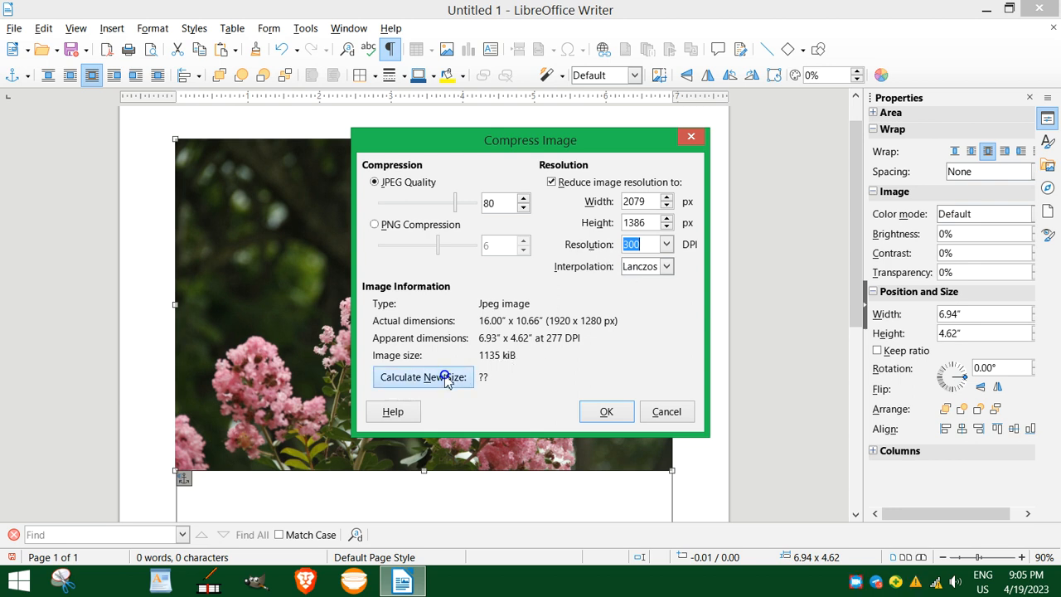
# - Try a JPEG quality of 64 and two higher quality levels, calculating the new image size for each
pyautogui.moveTo(456, 207); pyautogui.dragTo(443, 206)
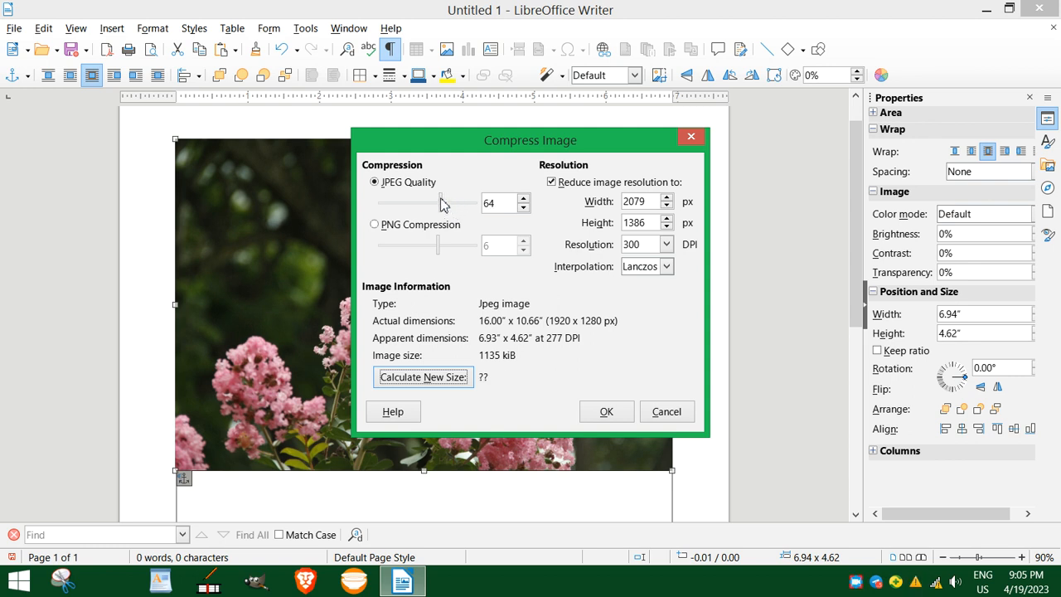
pyautogui.click(434, 379)
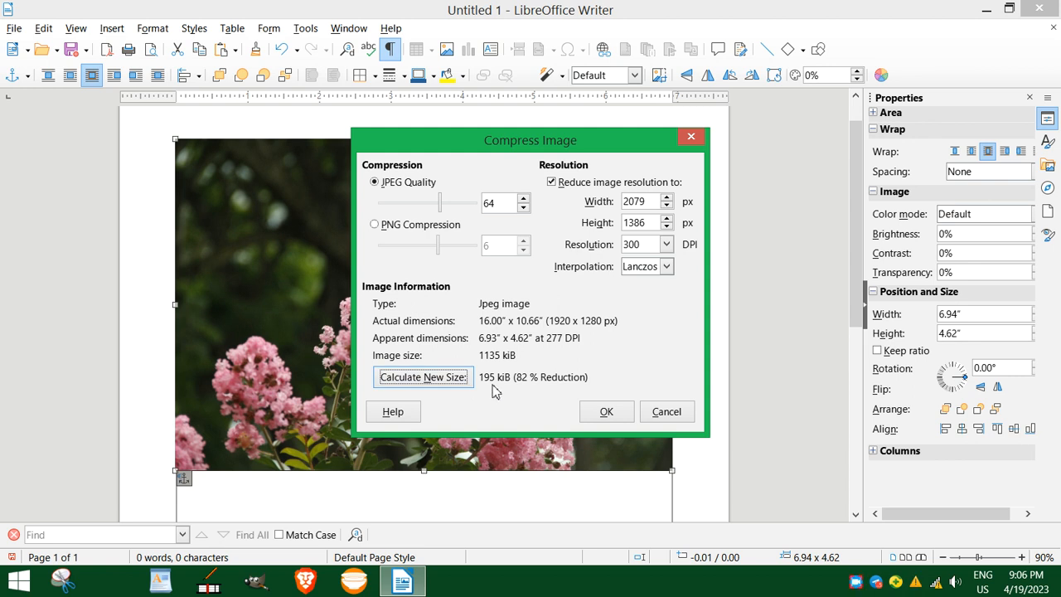
pyautogui.moveTo(439, 209); pyautogui.dragTo(460, 209)
pyautogui.click(446, 377)
pyautogui.moveTo(462, 212); pyautogui.dragTo(470, 209)
pyautogui.click(442, 383)
# - Try JPEG quality values of 90 and 95, calculating the new image size for each
pyautogui.doubleClick(496, 206)
pyautogui.write('90')
pyautogui.click(432, 376)
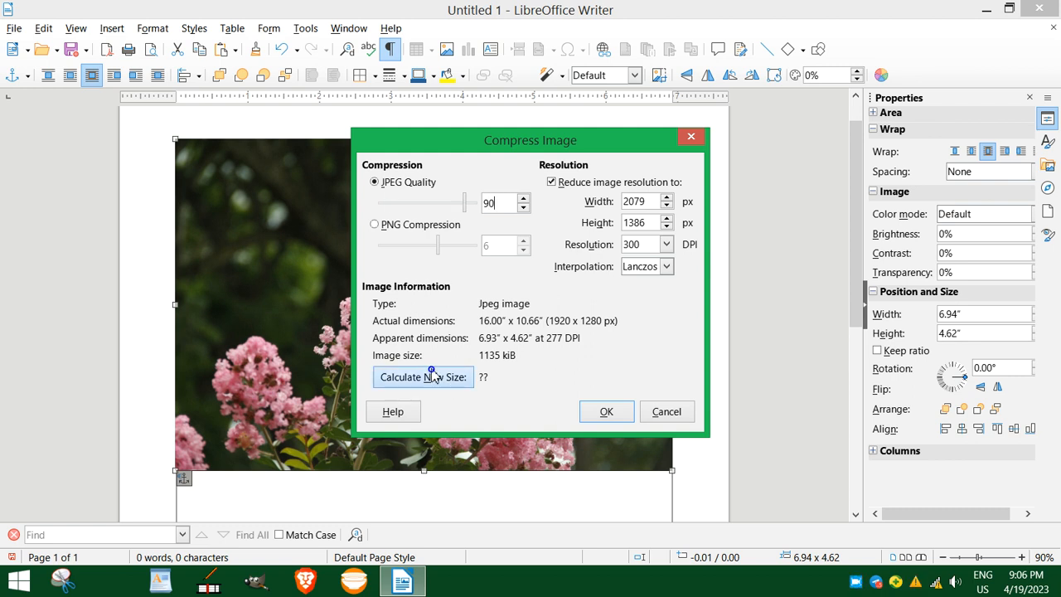
pyautogui.doubleClick(503, 206)
pyautogui.write('95')
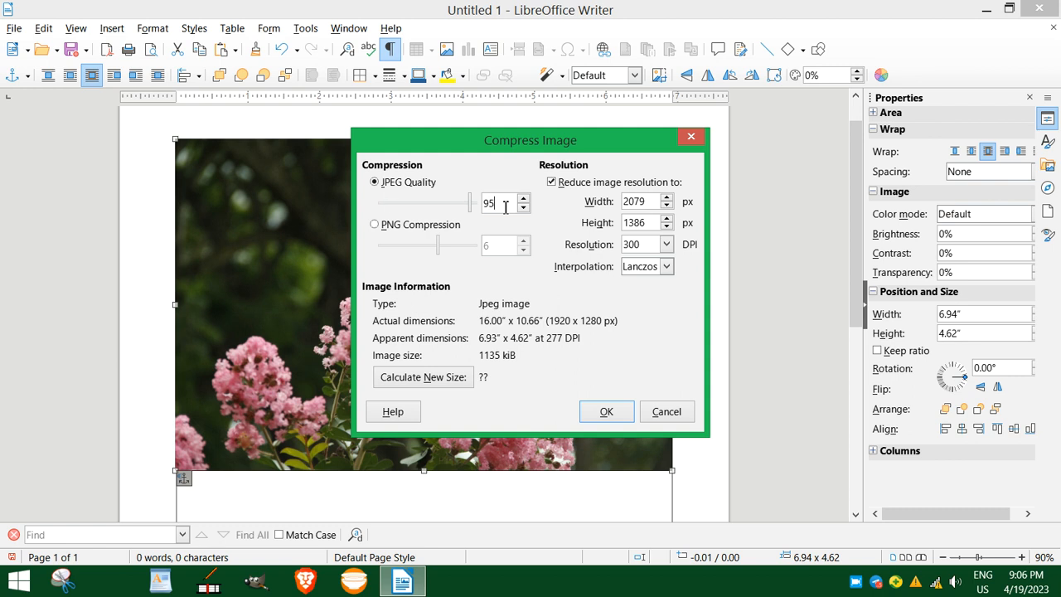
pyautogui.click(445, 377)
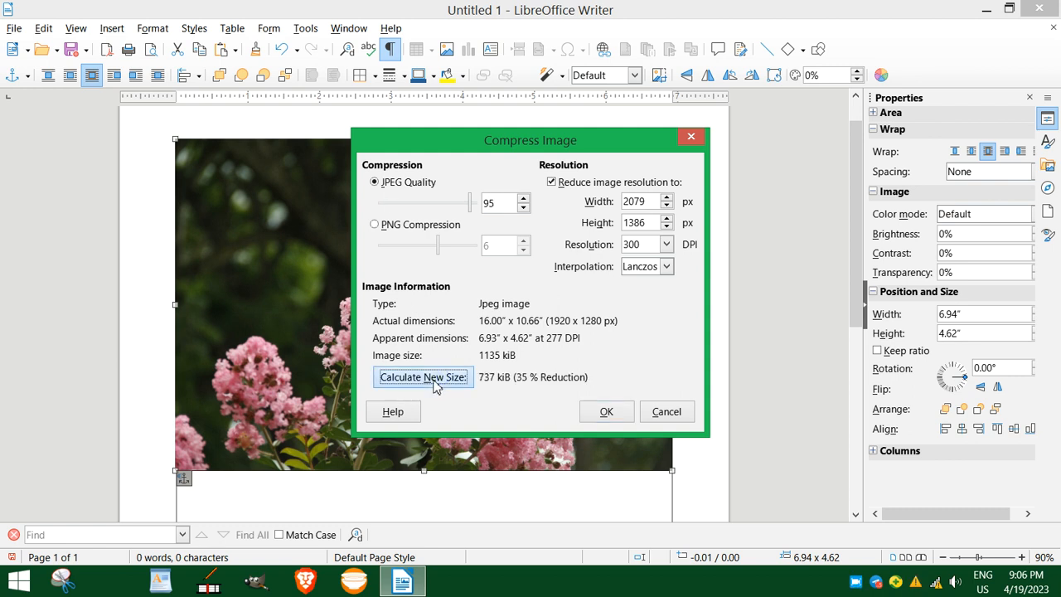
# - Try JPEG quality values of 93 and 92, calculating the new image size for each
pyautogui.click(500, 204)
pyautogui.press('BackSpace')
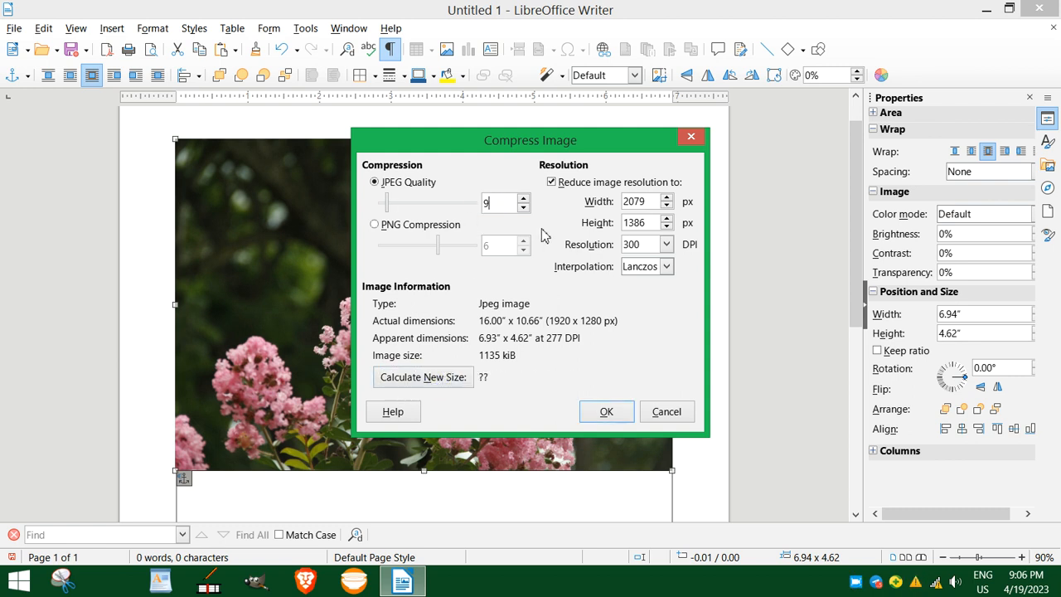
pyautogui.write('3')
pyautogui.click(441, 380)
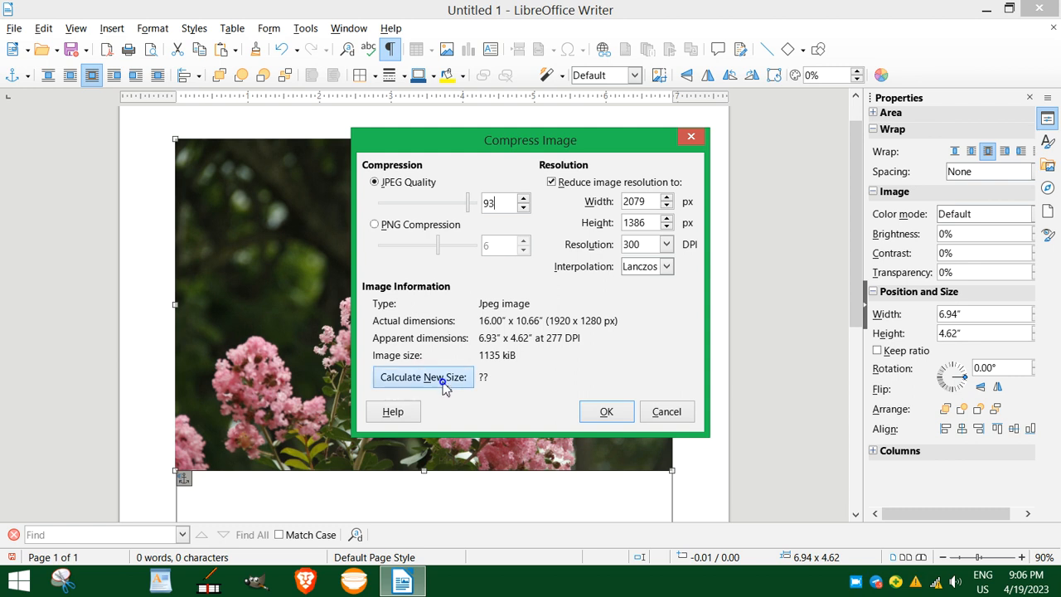
pyautogui.click(500, 209)
pyautogui.press('BackSpace')
pyautogui.write('2')
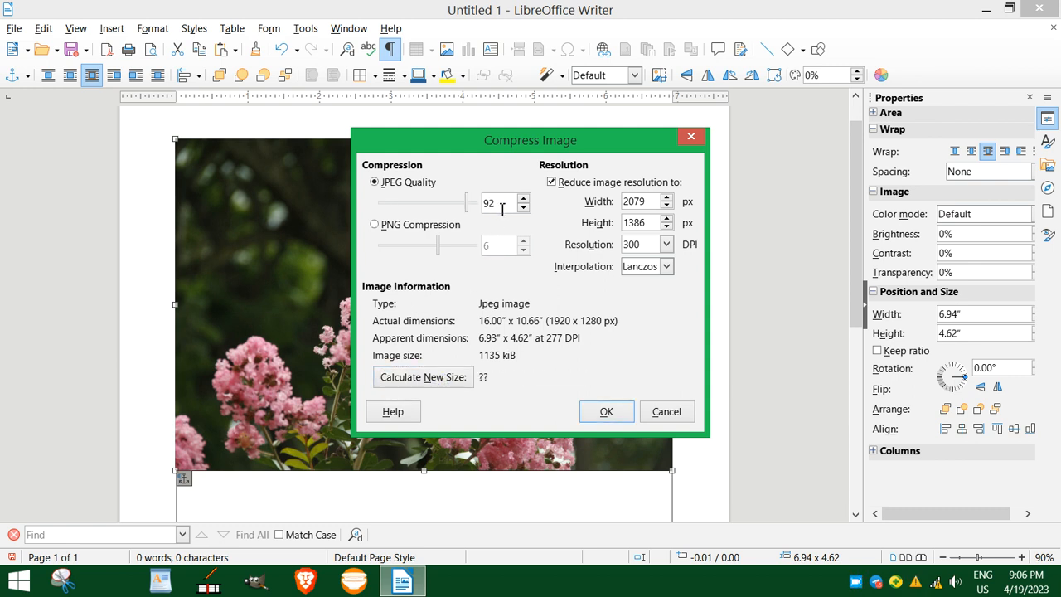
pyautogui.click(431, 380)
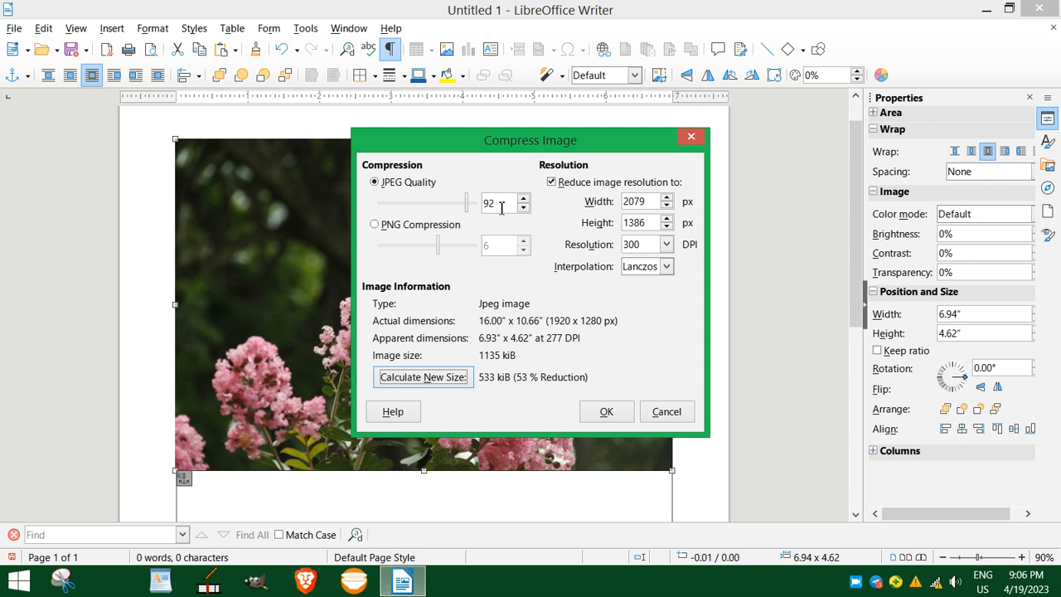
# - Reduce the image resolution to 150 DPI and calculate the new image size
pyautogui.click(666, 246)
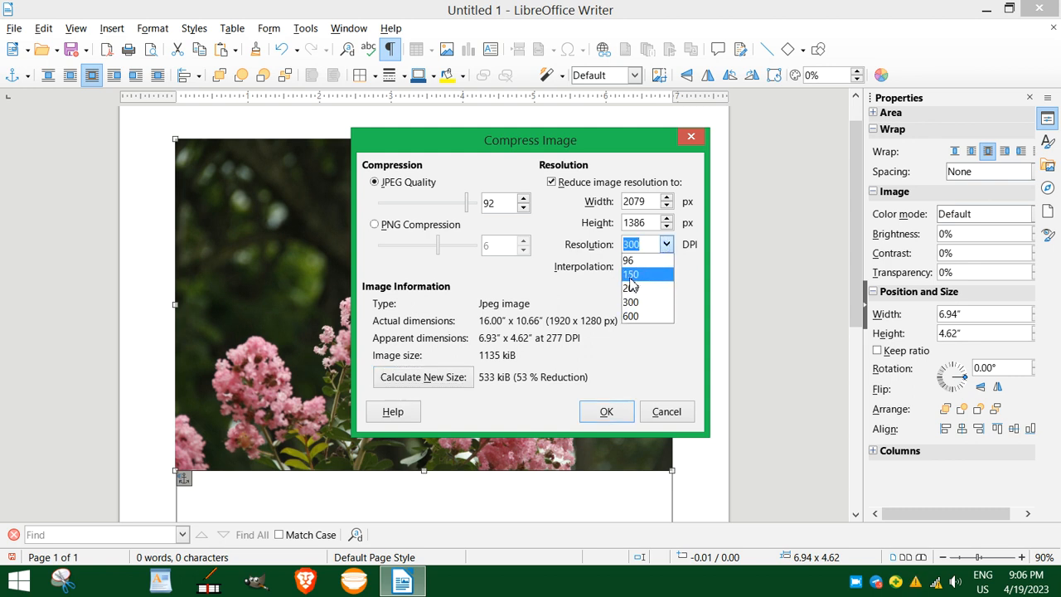
pyautogui.click(630, 276)
pyautogui.click(456, 377)
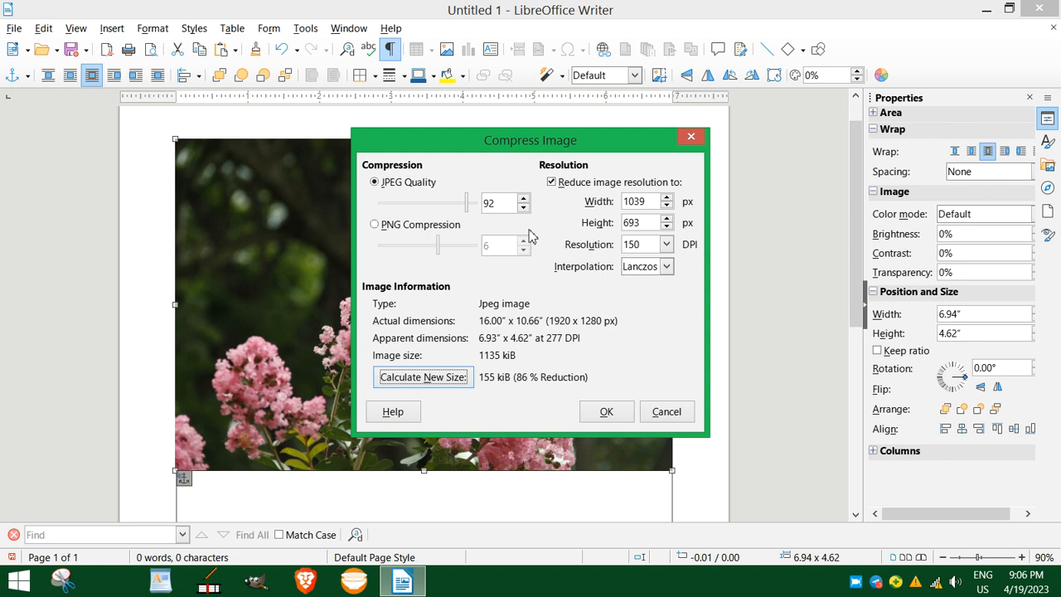
# - Calculate the image size at JPEG quality 99, raise the quality to 100, and apply the compression
pyautogui.moveTo(468, 208); pyautogui.dragTo(473, 206)
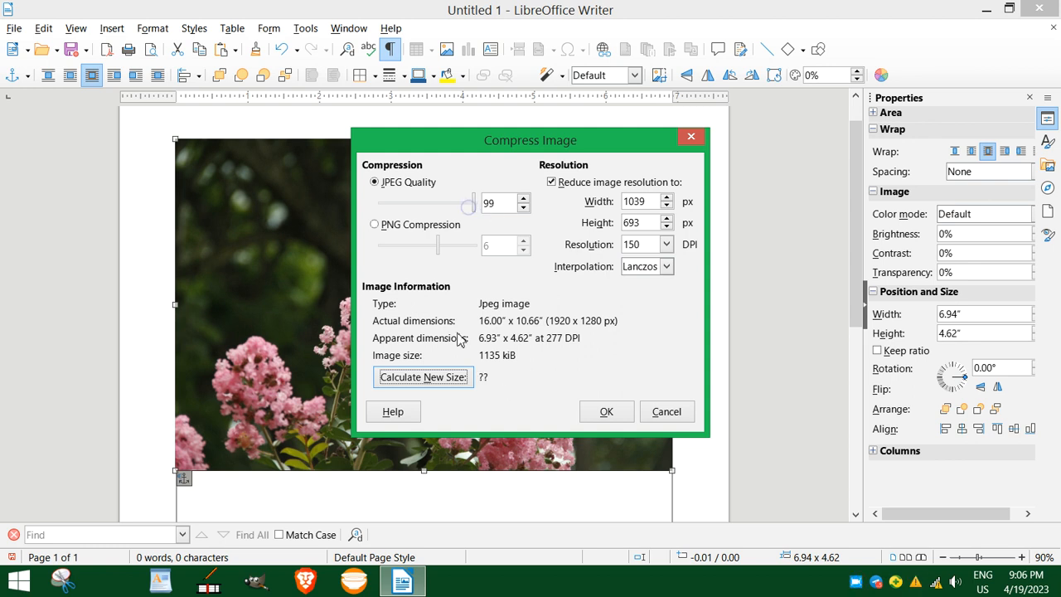
pyautogui.click(436, 381)
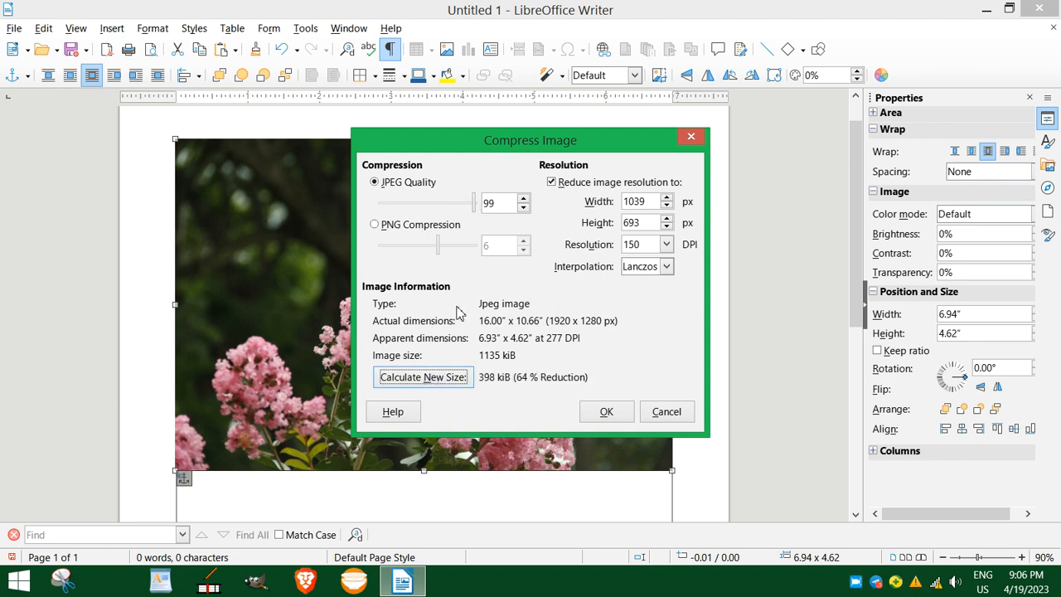
pyautogui.moveTo(509, 203); pyautogui.dragTo(477, 204)
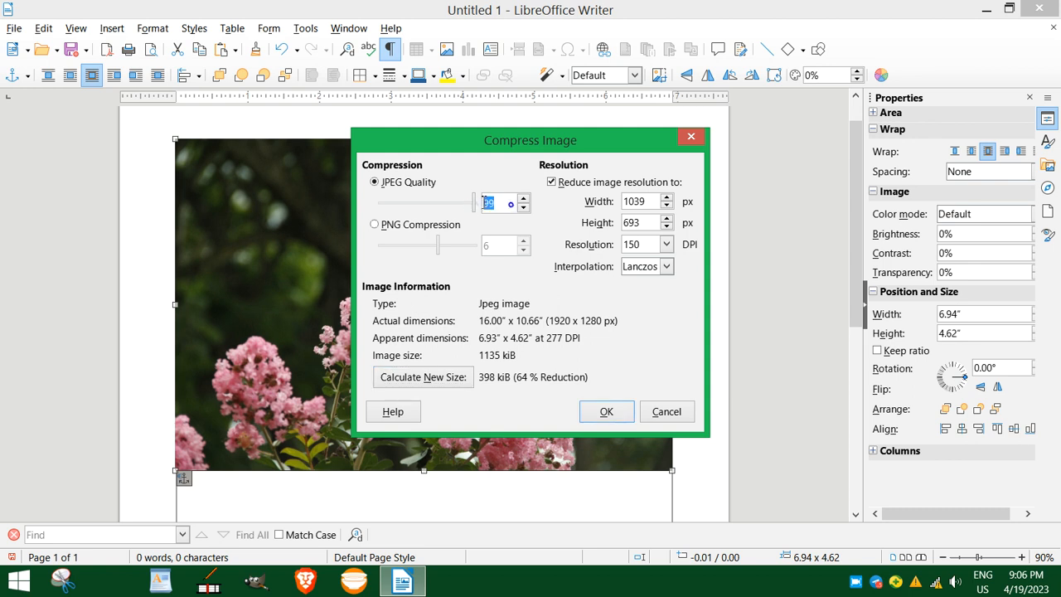
pyautogui.write('100')
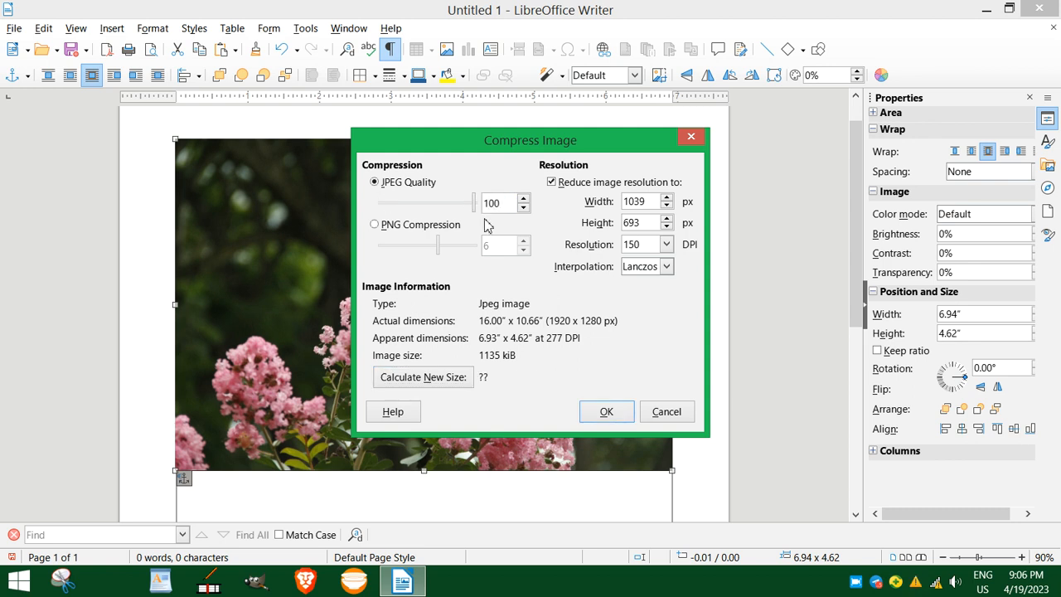
pyautogui.click(615, 411)
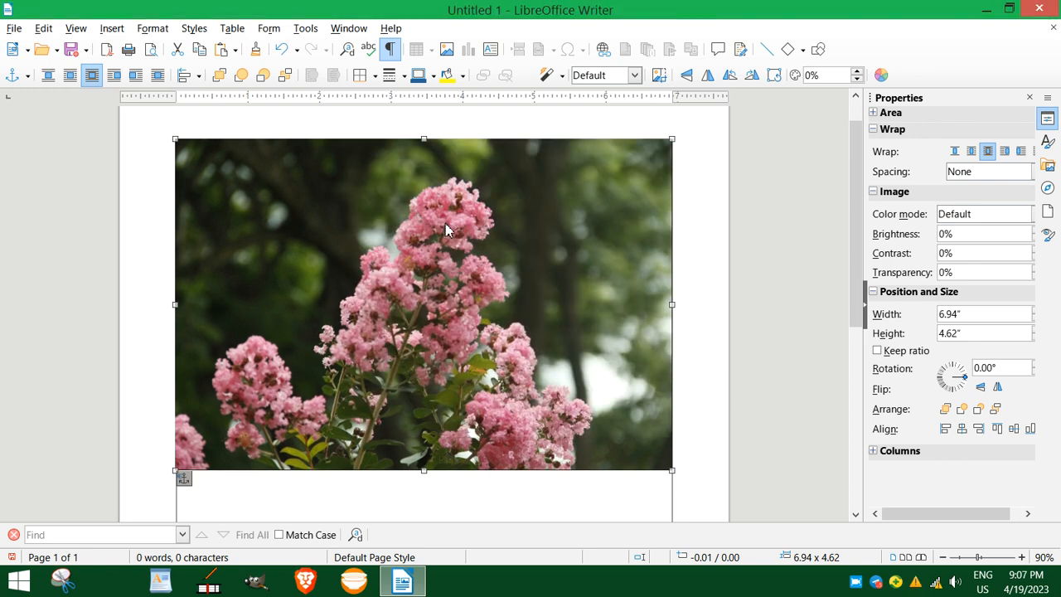
# - Reopen the flower photo's compression settings and set the JPEG quality to 64 and the resolution to 150 DPI
pyautogui.rightClick(446, 224)
pyautogui.click(487, 332)
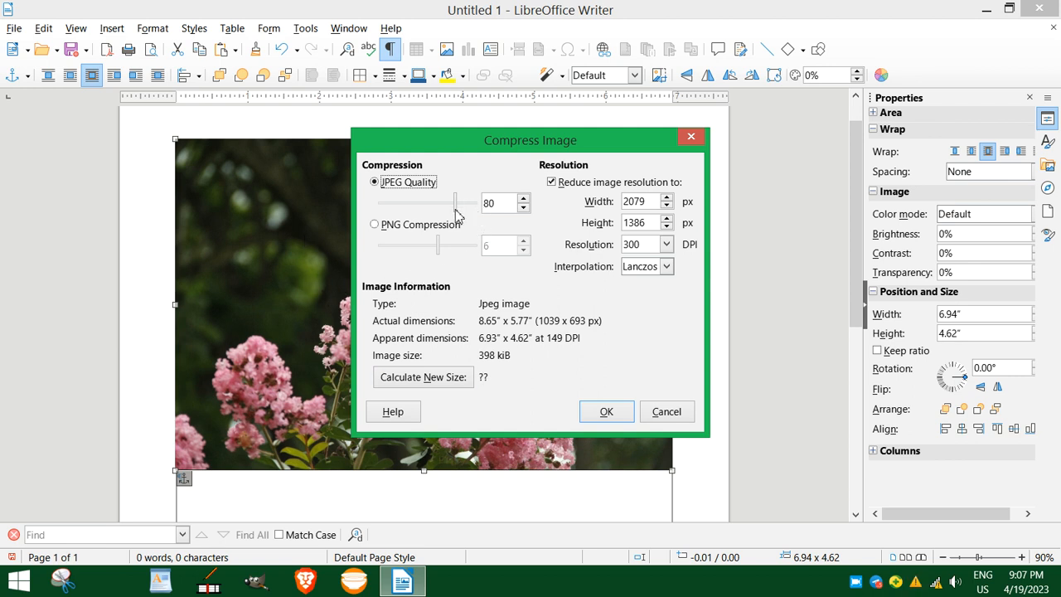
pyautogui.moveTo(455, 208)
pyautogui.mouseDown()
pyautogui.moveTo(468, 220)
pyautogui.moveTo(420, 207)
pyautogui.moveTo(440, 207)
pyautogui.mouseUp()
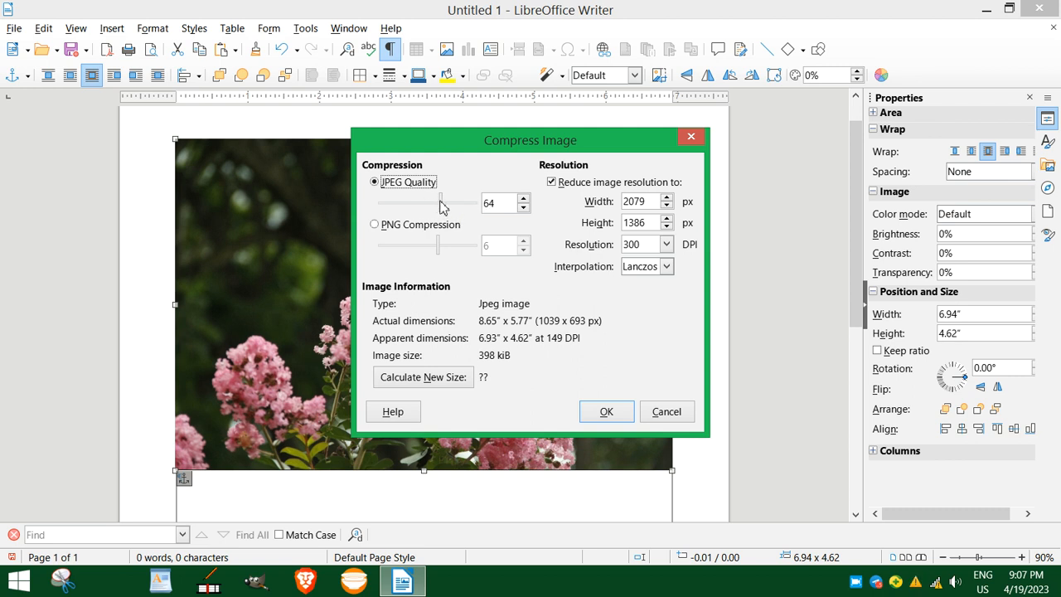
pyautogui.click(666, 243)
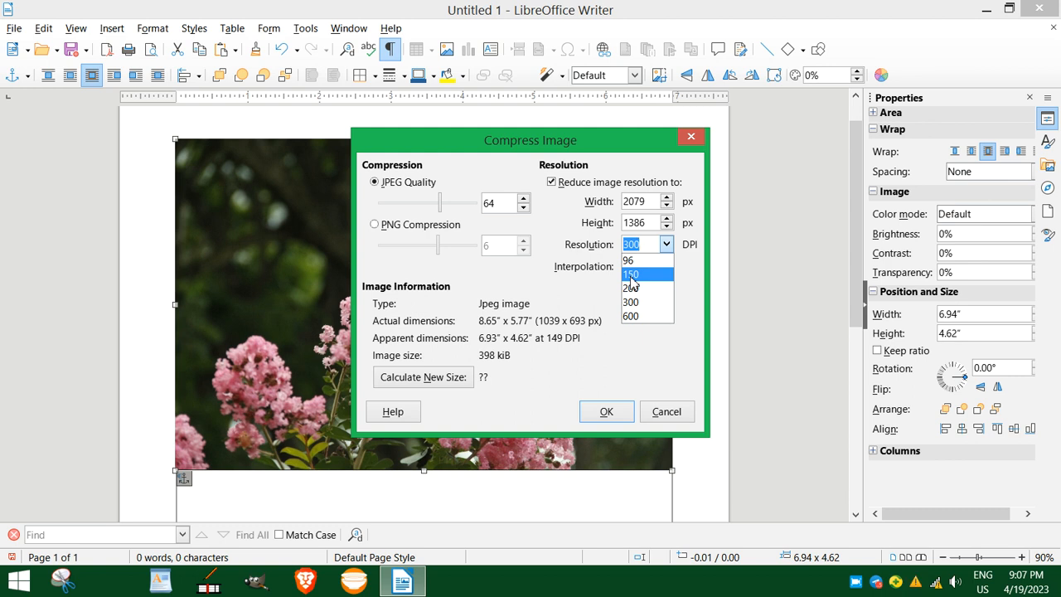
pyautogui.click(631, 279)
pyautogui.click(666, 244)
pyautogui.click(557, 280)
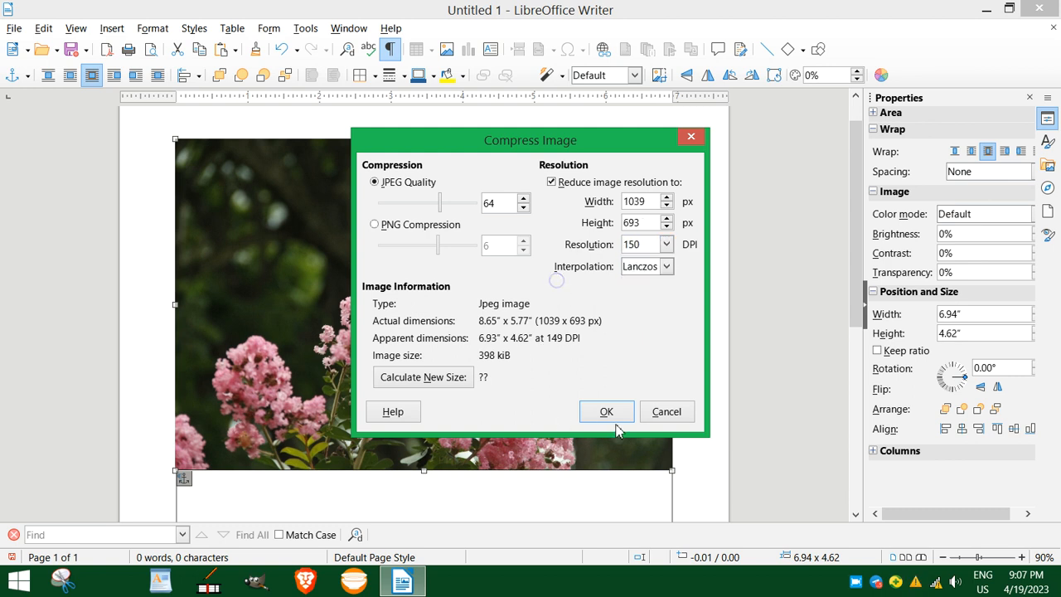
# - Cancel the pending compression of the pink flower photo, leaving its settings unapplied
pyautogui.click(663, 416)
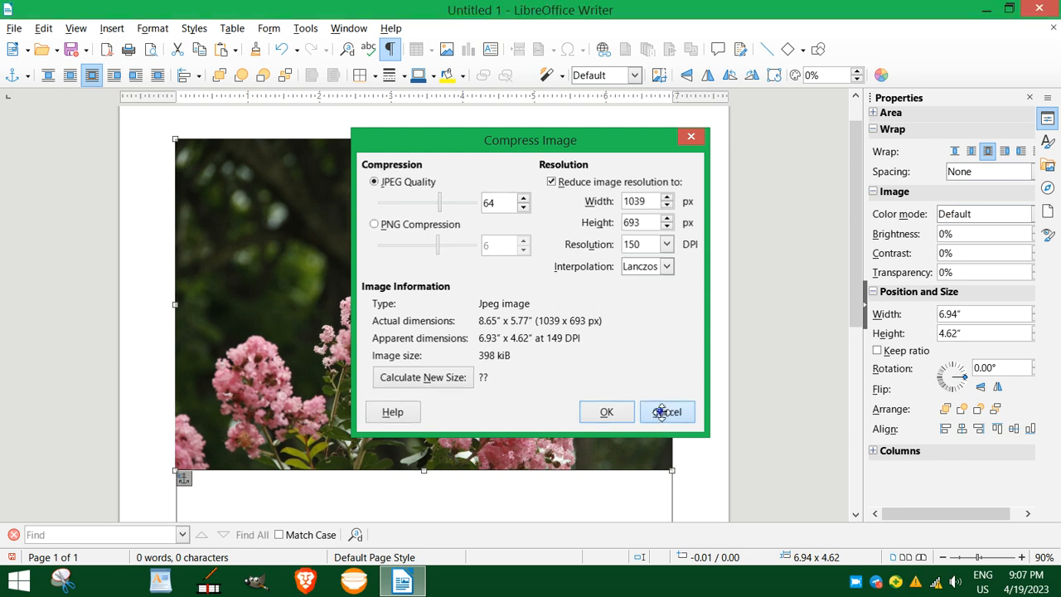
pyautogui.rightClick(433, 245)
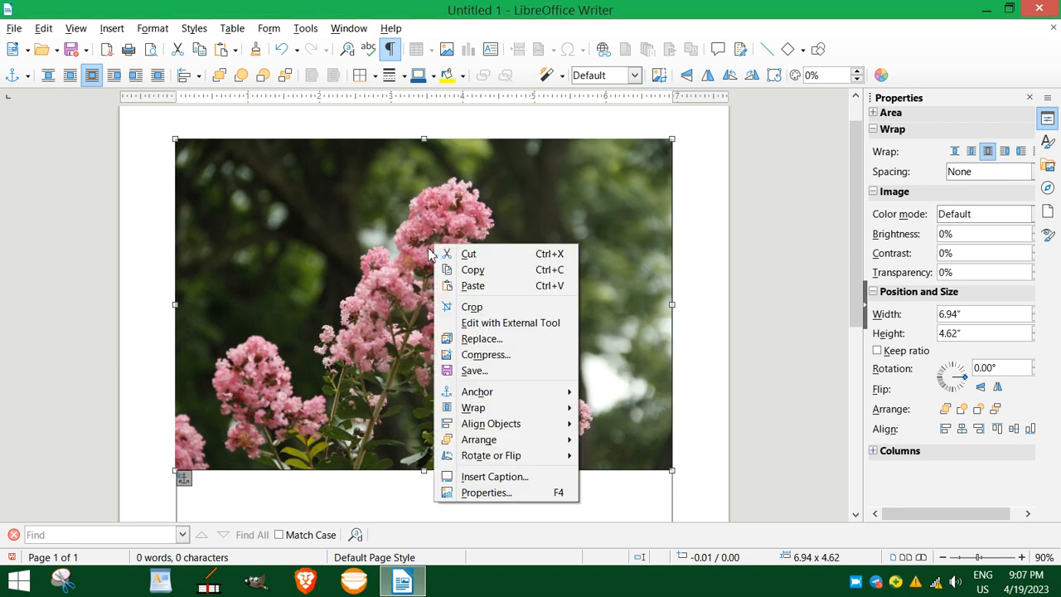
pyautogui.click(365, 252)
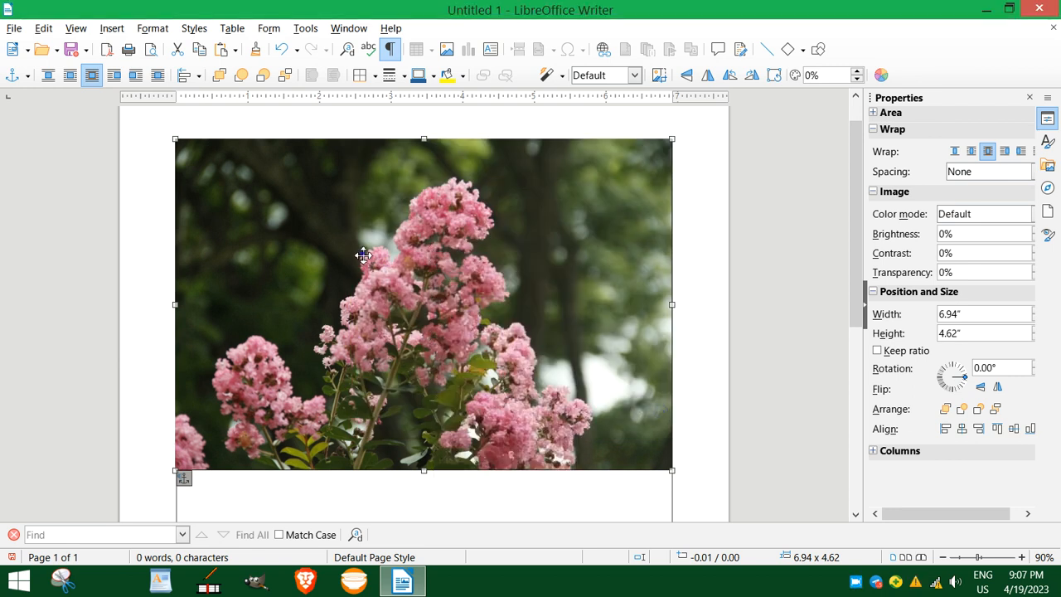
pyautogui.scroll(-2, 373, 262)
pyautogui.scroll(3, 382, 266)
pyautogui.scroll(-4, 407, 280)
pyautogui.scroll(-3, 411, 282)
pyautogui.scroll(2, 410, 283)
pyautogui.scroll(-4, 411, 283)
pyautogui.scroll(3, 411, 283)
pyautogui.scroll(-3, 406, 284)
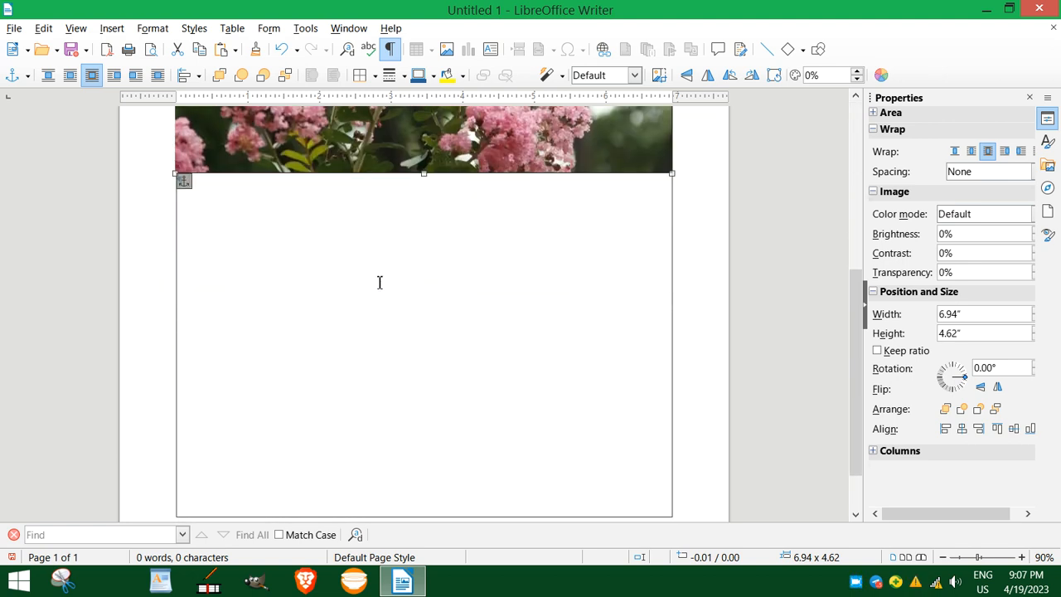
# - Place the cursor in the blank area below the pink flower photo and insert the image _MG_3303.JPG
pyautogui.click(355, 273)
pyautogui.scroll(4, 352, 272)
pyautogui.scroll(4, 354, 272)
pyautogui.scroll(-5, 360, 275)
pyautogui.click(360, 276)
pyautogui.scroll(-3, 363, 275)
pyautogui.click(363, 266)
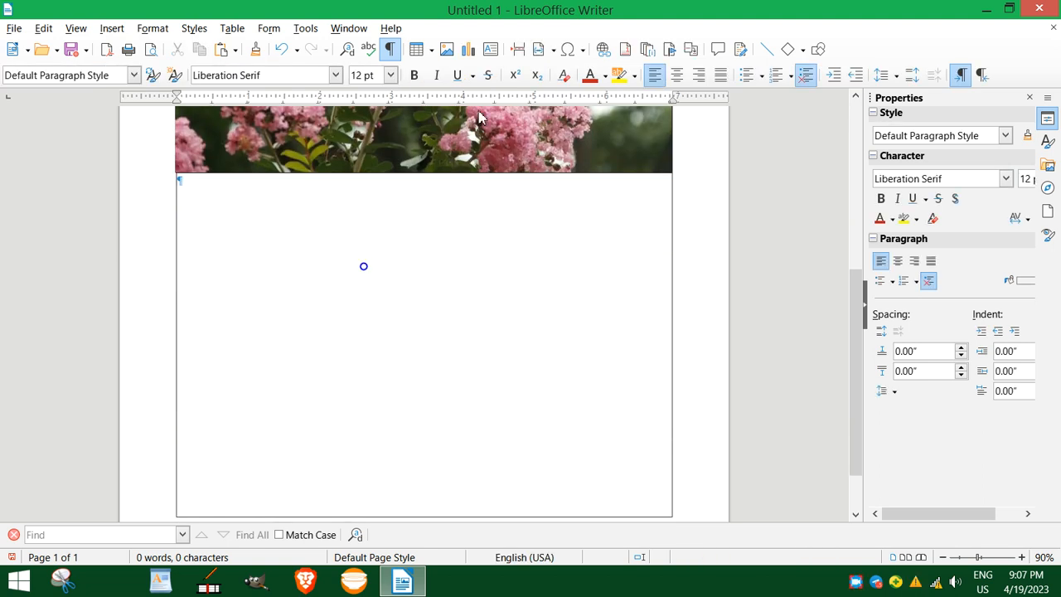
pyautogui.click(447, 49)
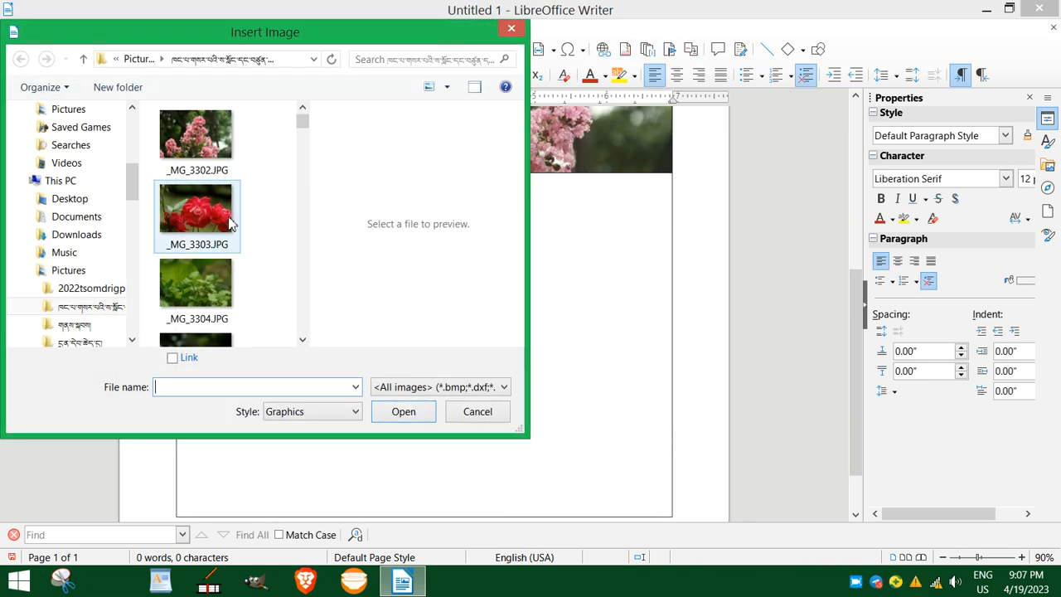
pyautogui.click(229, 222)
pyautogui.click(389, 408)
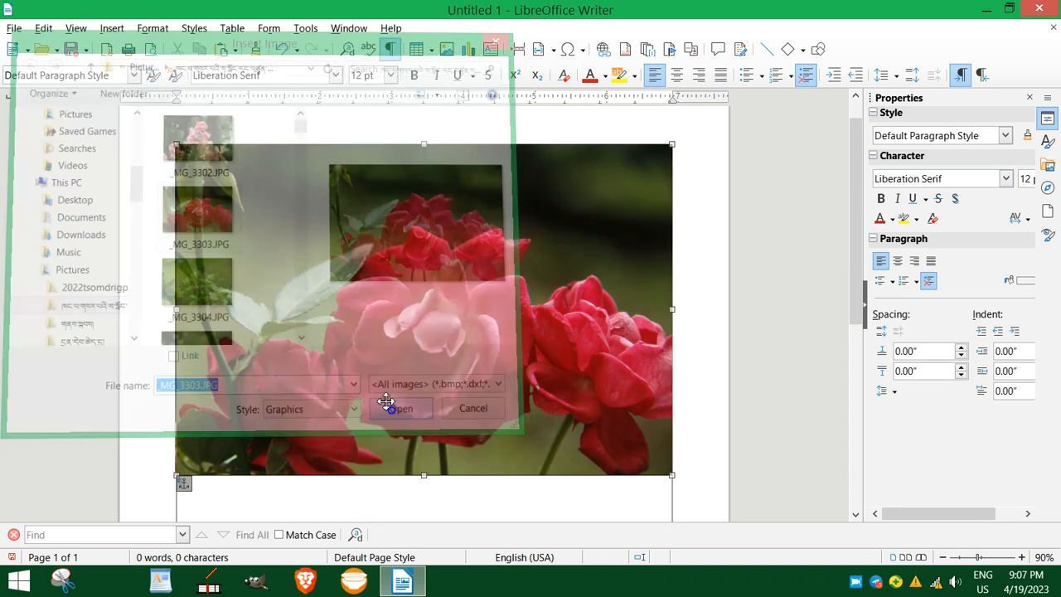
# - Move the red rose photo directly below the pink flower photo, about 4.75 inches down and 0.02 inches across
pyautogui.moveTo(429, 254); pyautogui.dragTo(419, 372)
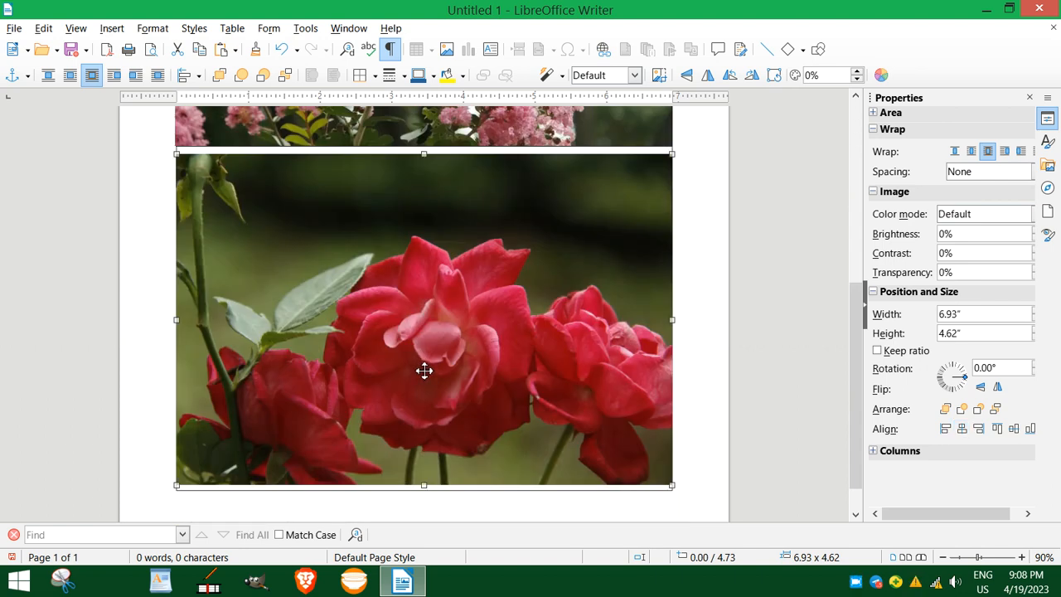
pyautogui.scroll(-1, 425, 371)
pyautogui.moveTo(443, 349); pyautogui.dragTo(536, 337)
# - Look over the pink flower and red rose photos to compare how they appear on the page
pyautogui.scroll(3, 517, 335)
pyautogui.scroll(-3, 518, 335)
pyautogui.scroll(3, 516, 335)
pyautogui.scroll(-3, 491, 347)
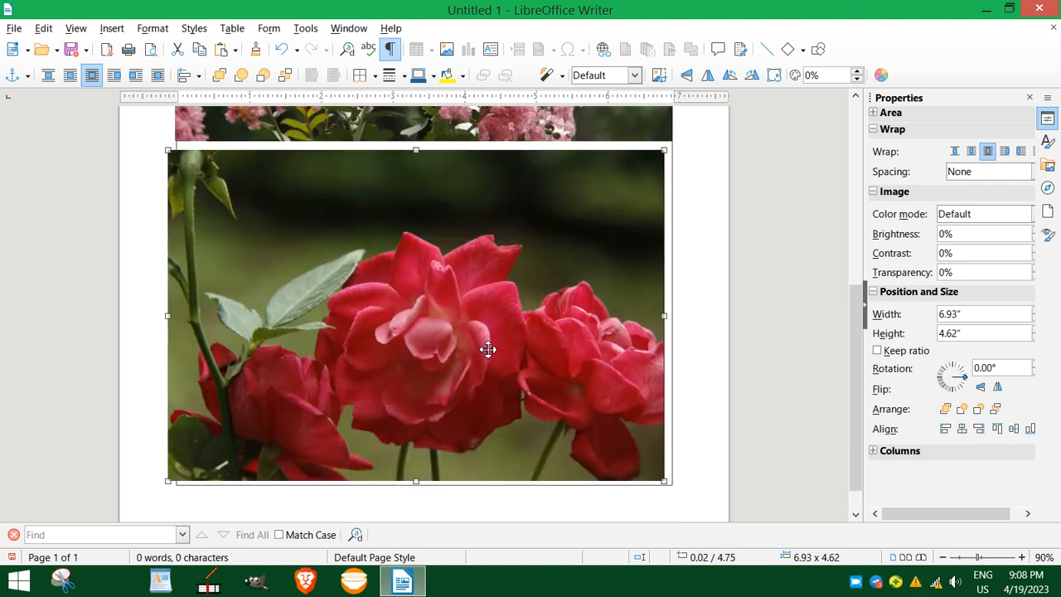
pyautogui.scroll(3, 483, 351)
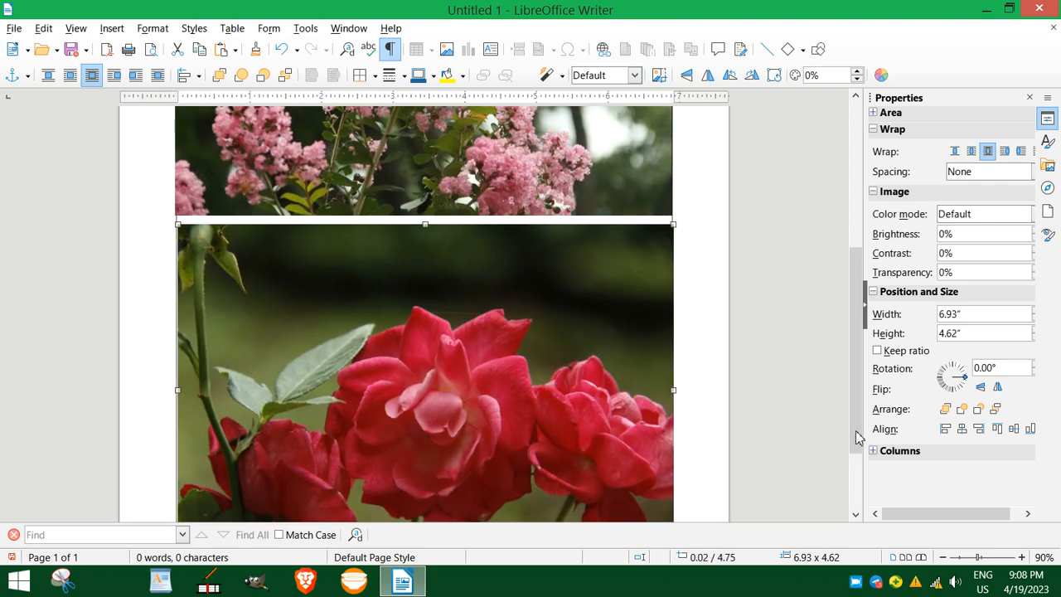
pyautogui.scroll(3, 320, 298)
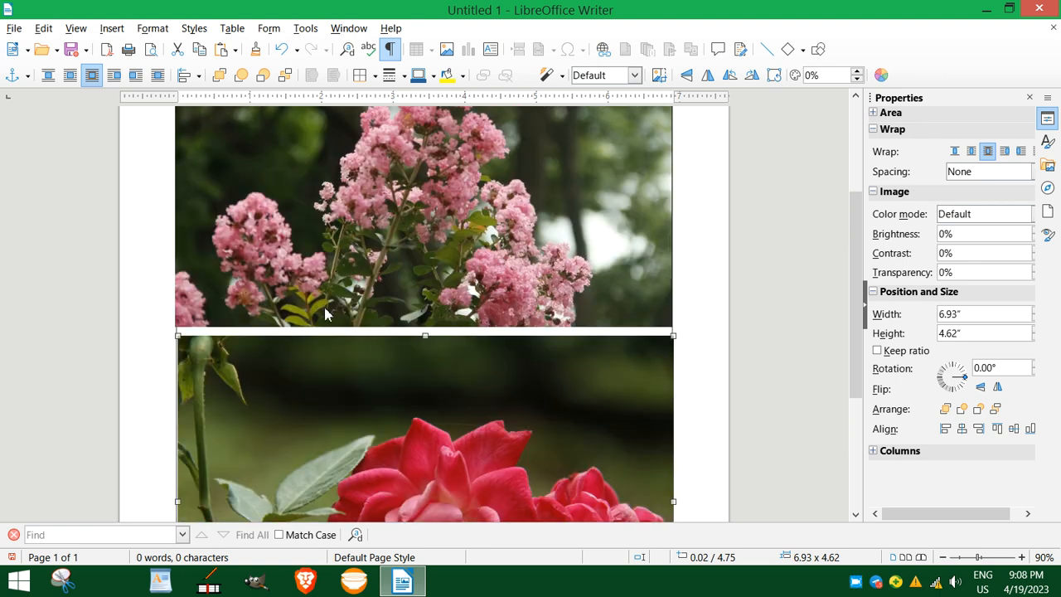
pyautogui.scroll(-2, 389, 307)
pyautogui.scroll(-2, 437, 298)
pyautogui.scroll(2, 426, 308)
pyautogui.scroll(2, 367, 287)
pyautogui.scroll(-2, 448, 320)
pyautogui.scroll(-2, 445, 315)
pyautogui.scroll(2, 409, 348)
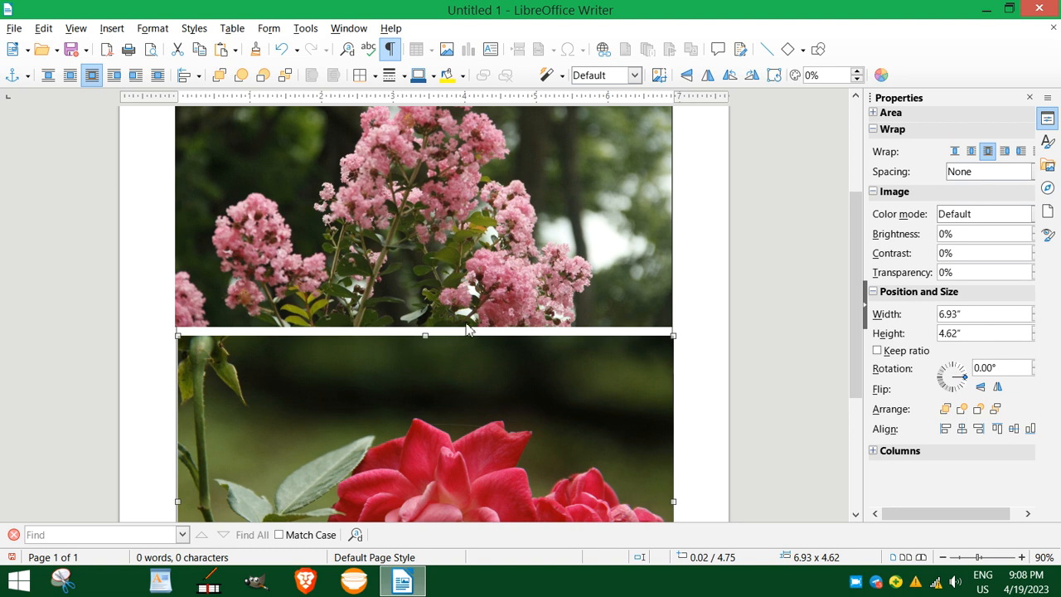
# - Open the pink flower photo's size and position properties, and close them without changing anything
pyautogui.scroll(3, 460, 329)
pyautogui.click(455, 329)
pyautogui.scroll(-1, 455, 339)
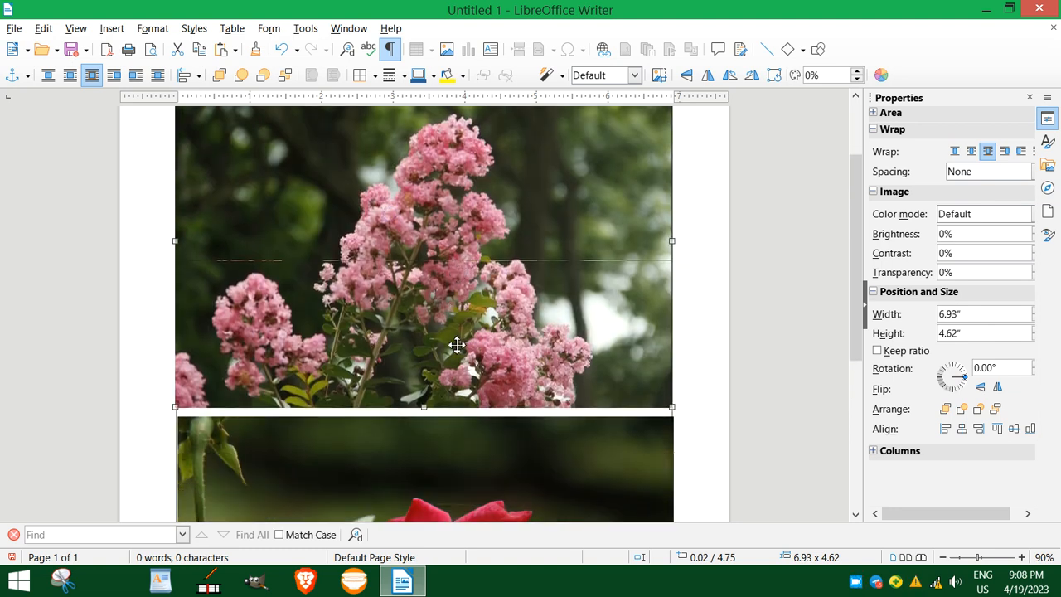
pyautogui.scroll(2, 457, 345)
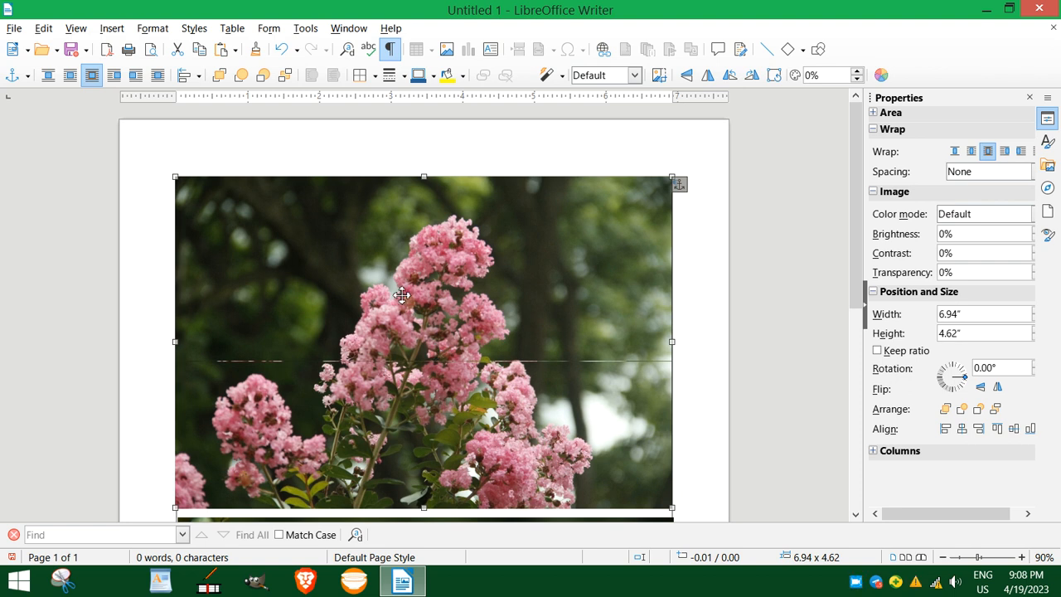
pyautogui.doubleClick(402, 293)
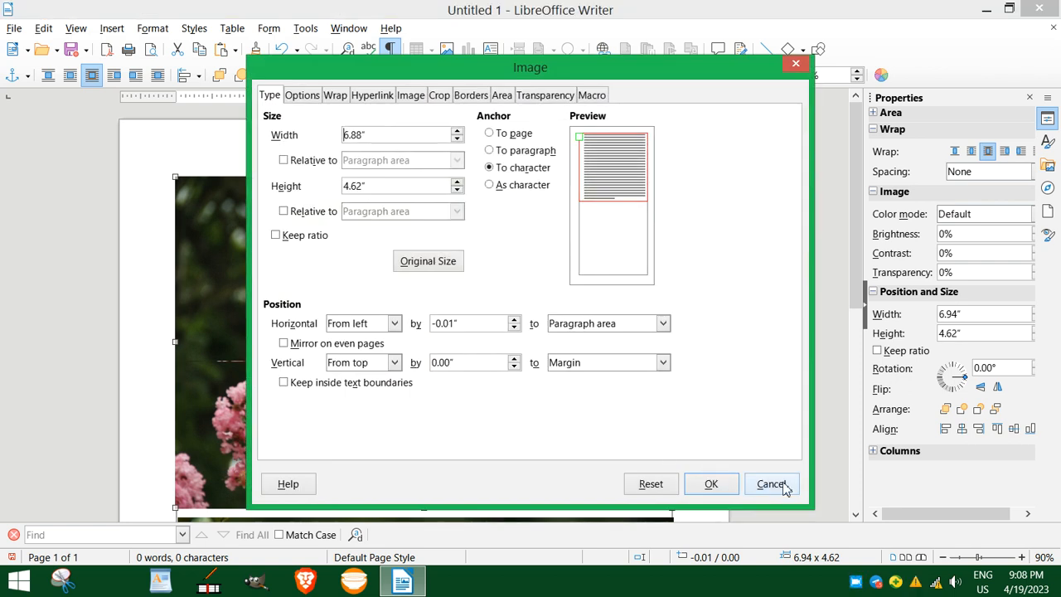
pyautogui.click(784, 487)
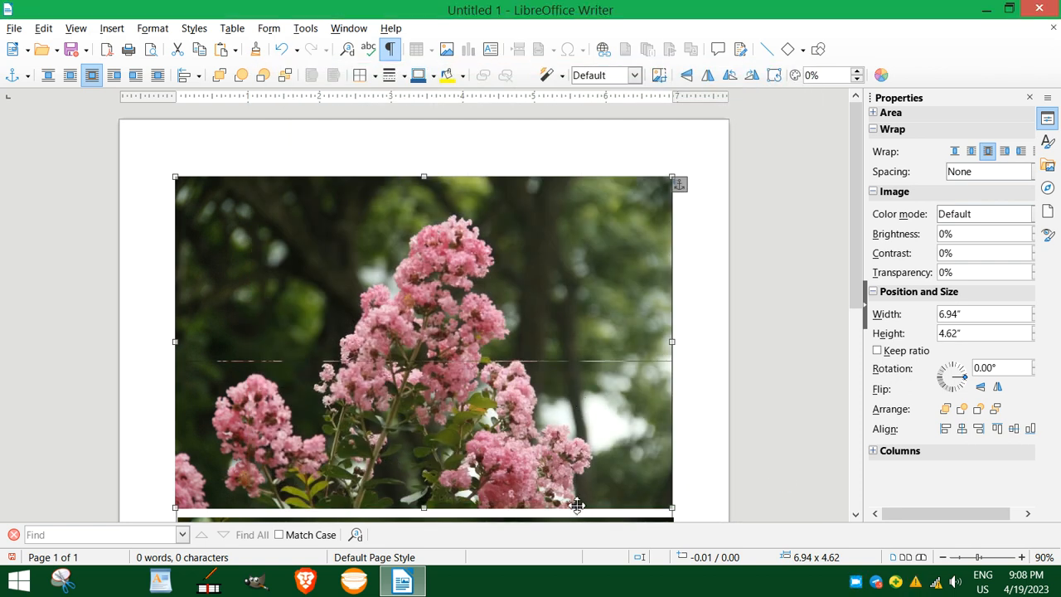
pyautogui.scroll(-5, 456, 289)
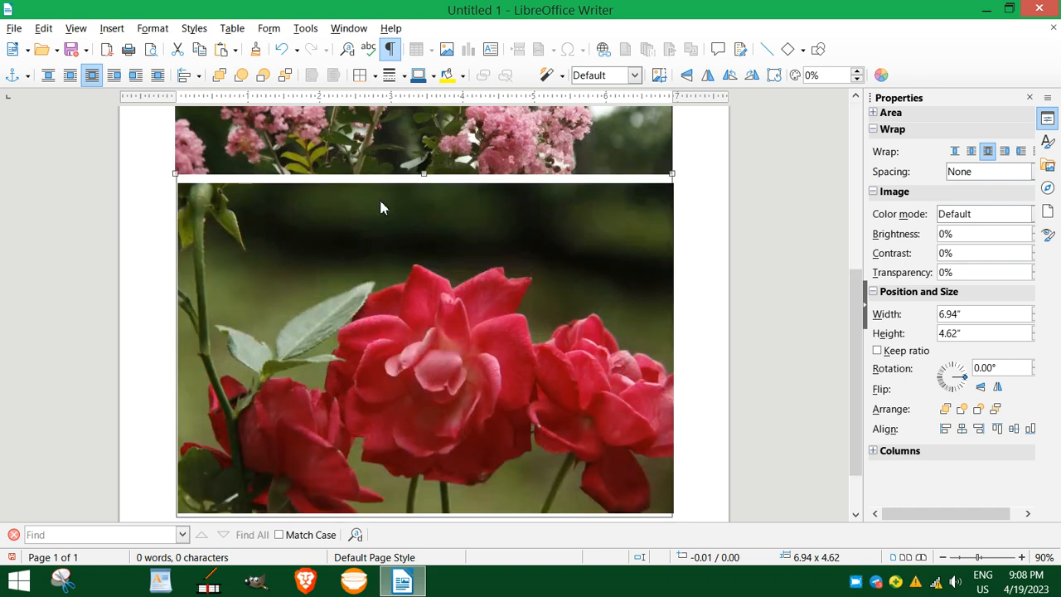
pyautogui.click(444, 218)
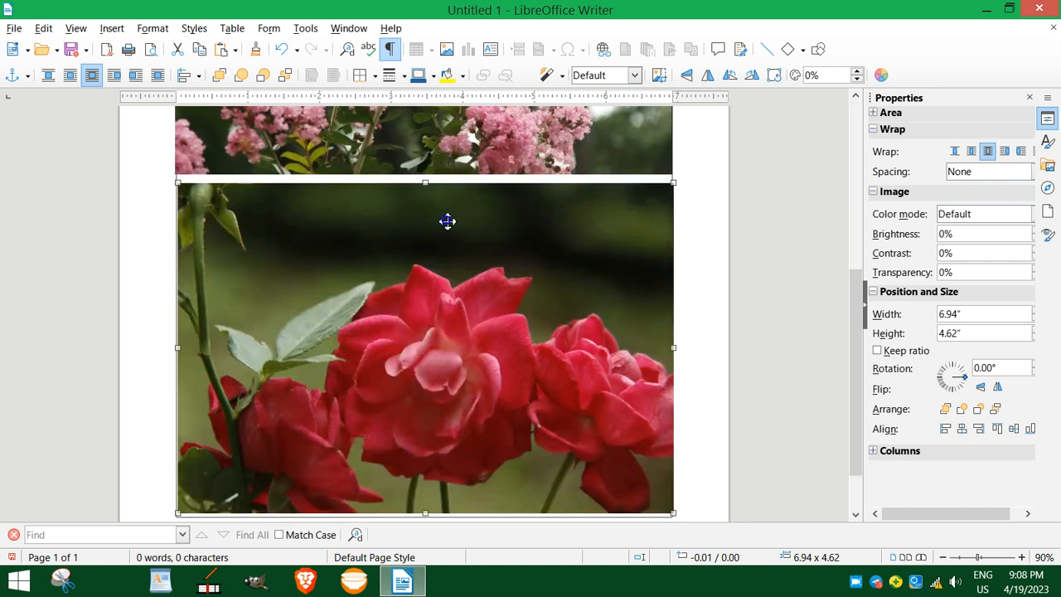
pyautogui.click(658, 77)
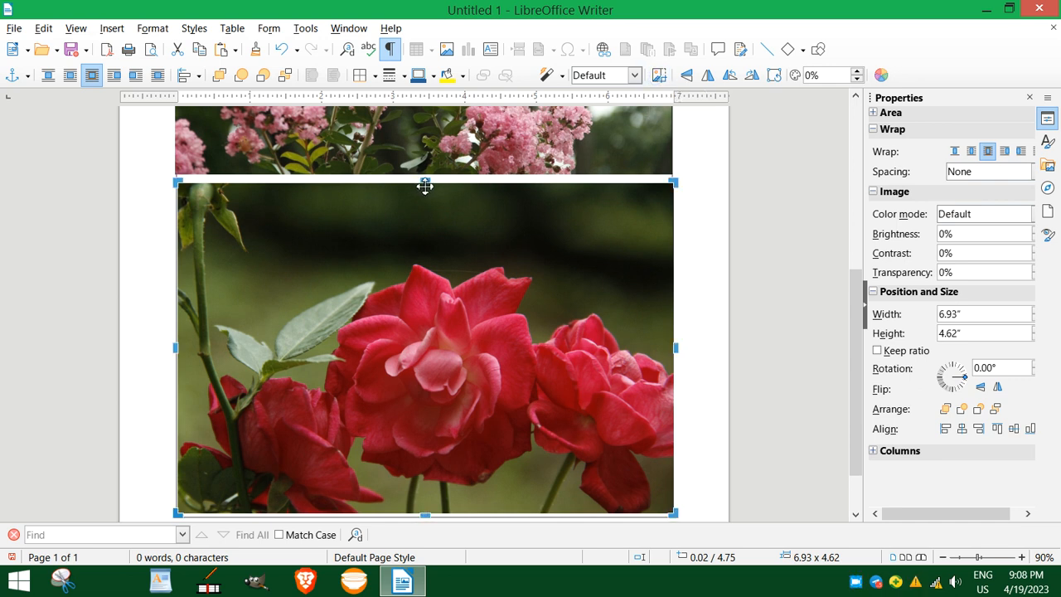
pyautogui.click(698, 247)
# - Crop the top edge of the red rose photo, leaving a height of about 4.31 inches
pyautogui.scroll(-5, 447, 237)
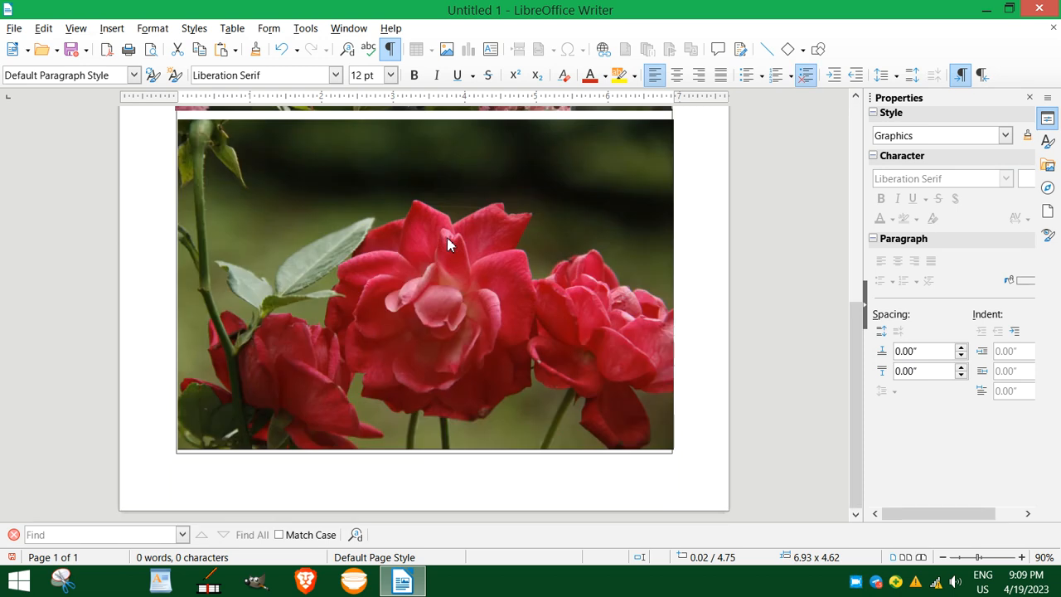
pyautogui.click(402, 175)
pyautogui.rightClick(429, 161)
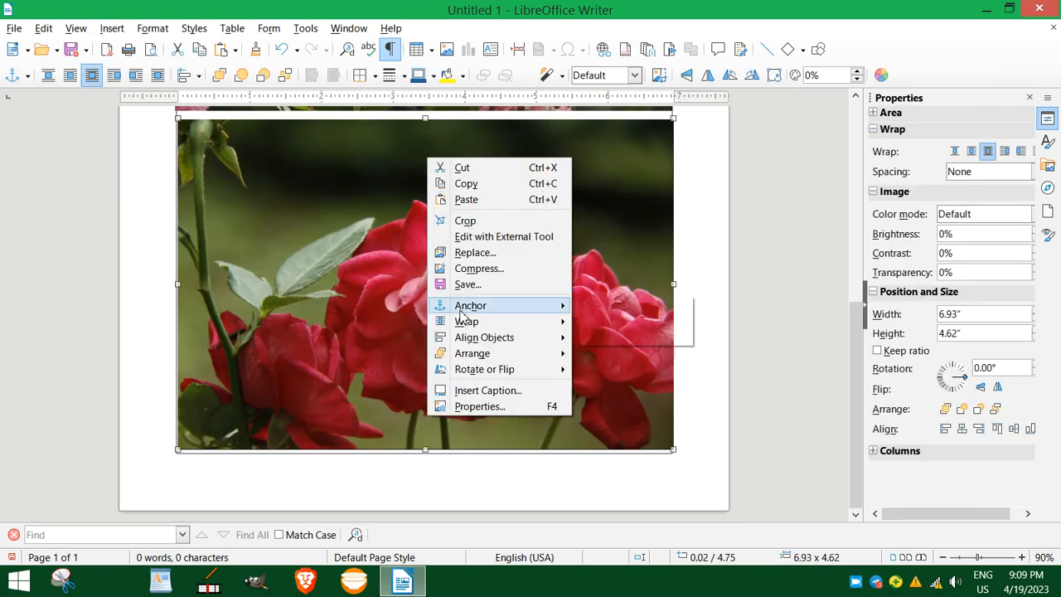
pyautogui.click(465, 221)
pyautogui.scroll(2, 435, 199)
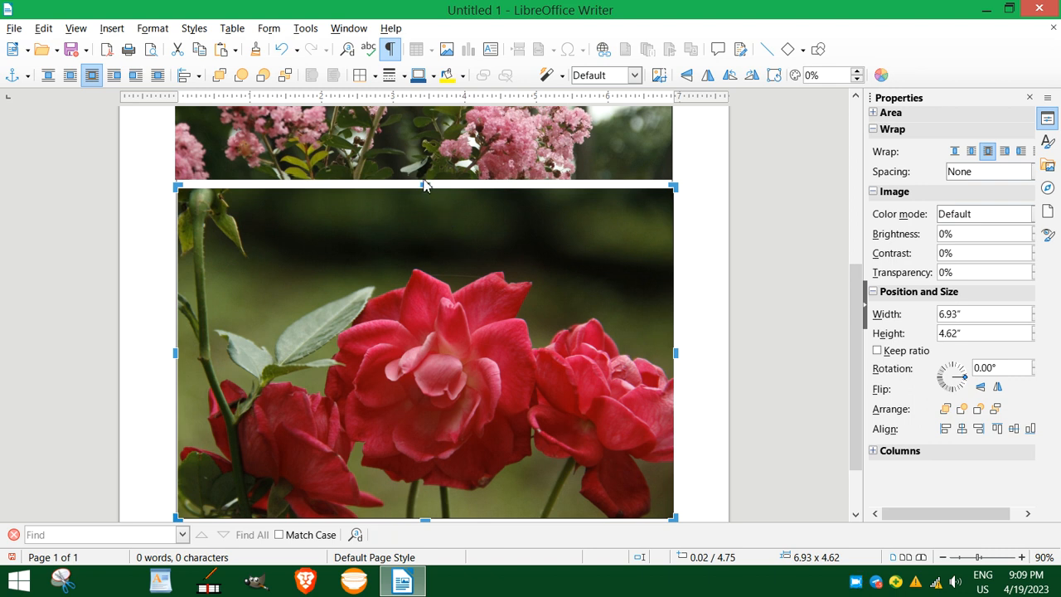
pyautogui.moveTo(423, 186); pyautogui.dragTo(423, 213)
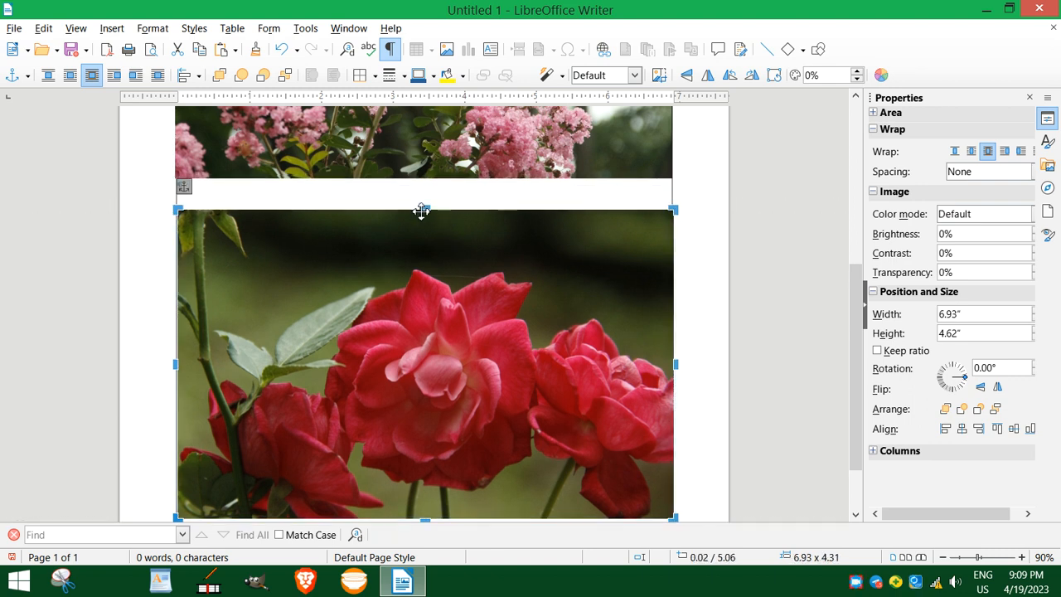
pyautogui.click(701, 309)
# - Check the red rose photo's image size in its compression settings, and cancel without compressing
pyautogui.scroll(5, 505, 288)
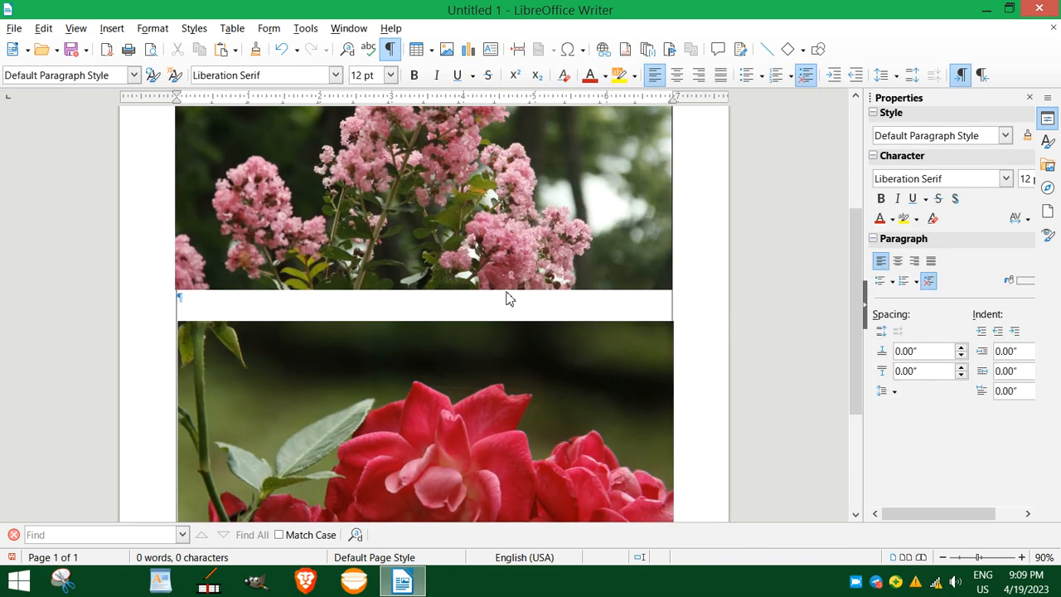
pyautogui.scroll(3, 509, 298)
pyautogui.scroll(-6, 514, 286)
pyautogui.click(432, 228)
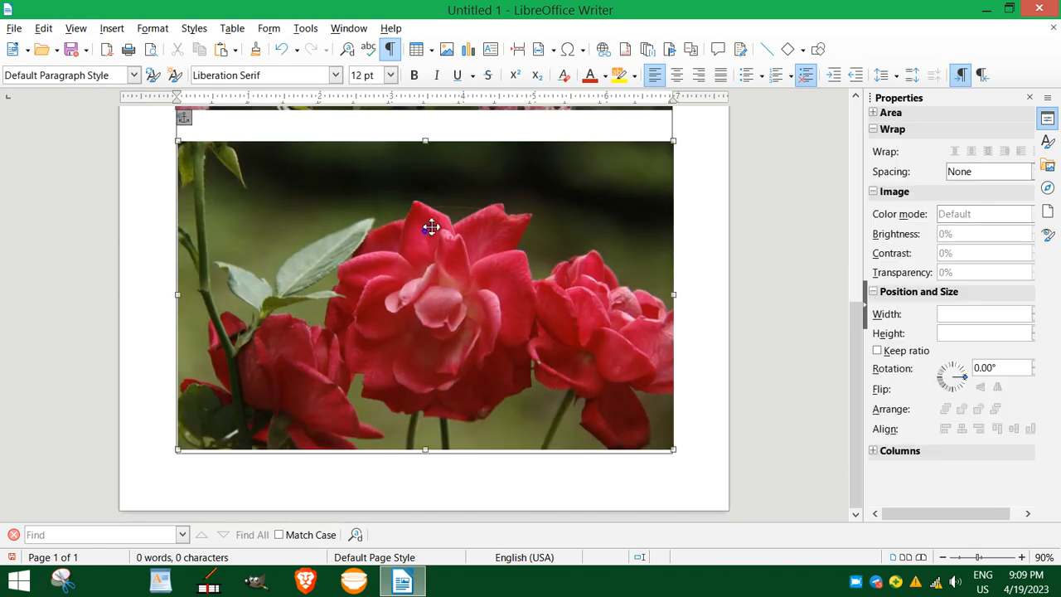
pyautogui.rightClick(431, 227)
pyautogui.click(474, 334)
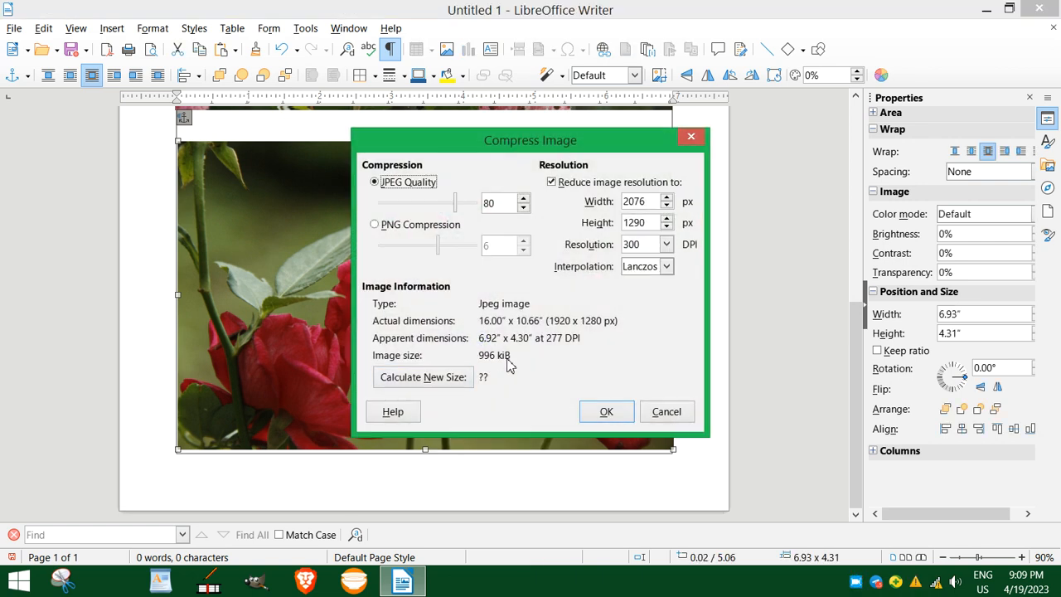
pyautogui.click(668, 412)
# - Crop a little more off the red rose photo's top edge, leaving a height of about 4.17 inches
pyautogui.scroll(3, 512, 355)
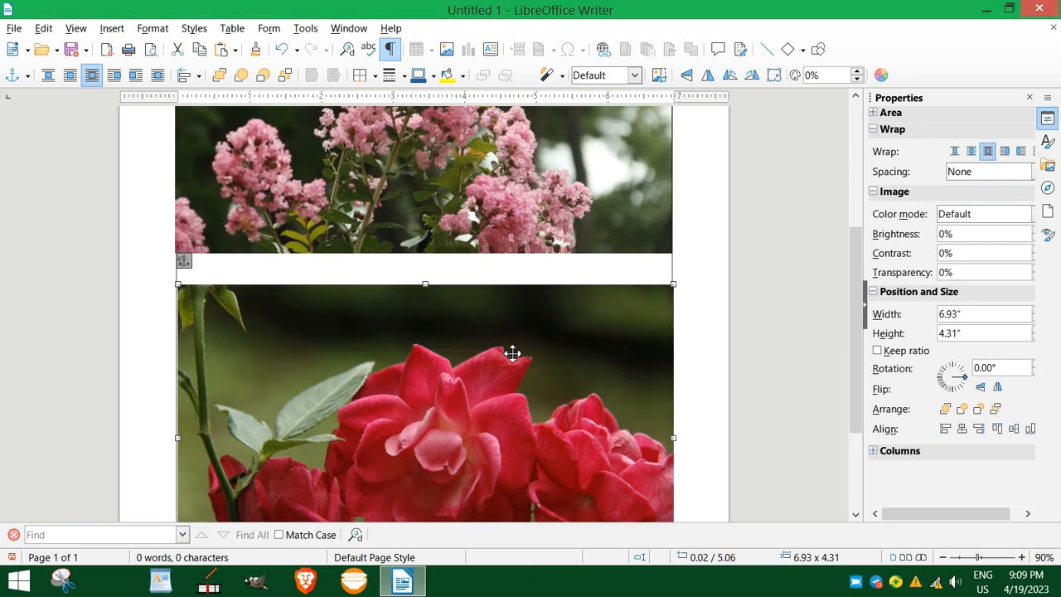
pyautogui.scroll(-2, 512, 354)
pyautogui.scroll(8, 512, 354)
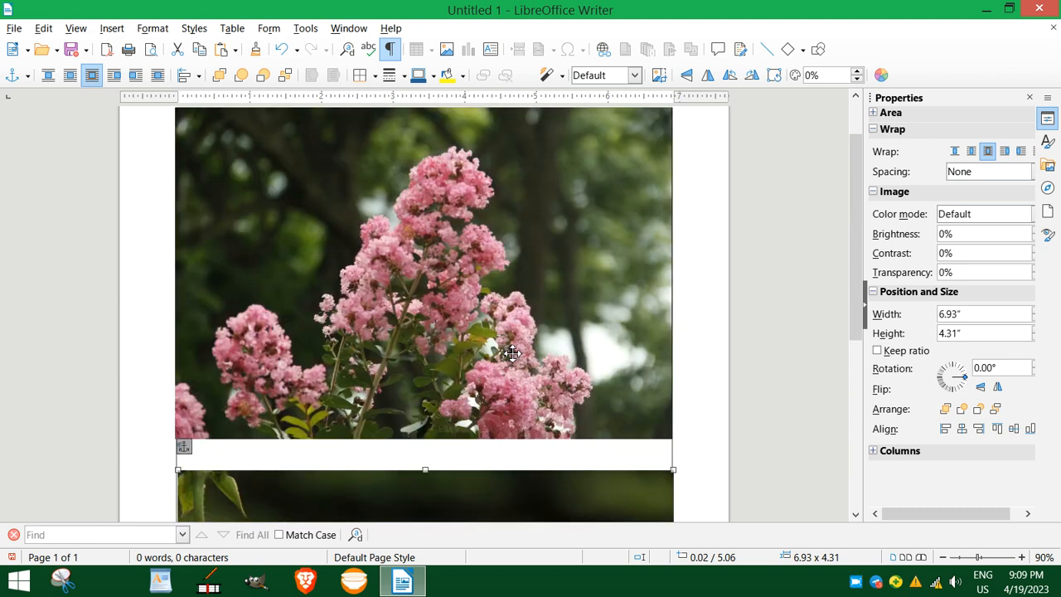
pyautogui.scroll(-3, 512, 354)
pyautogui.scroll(-4, 512, 354)
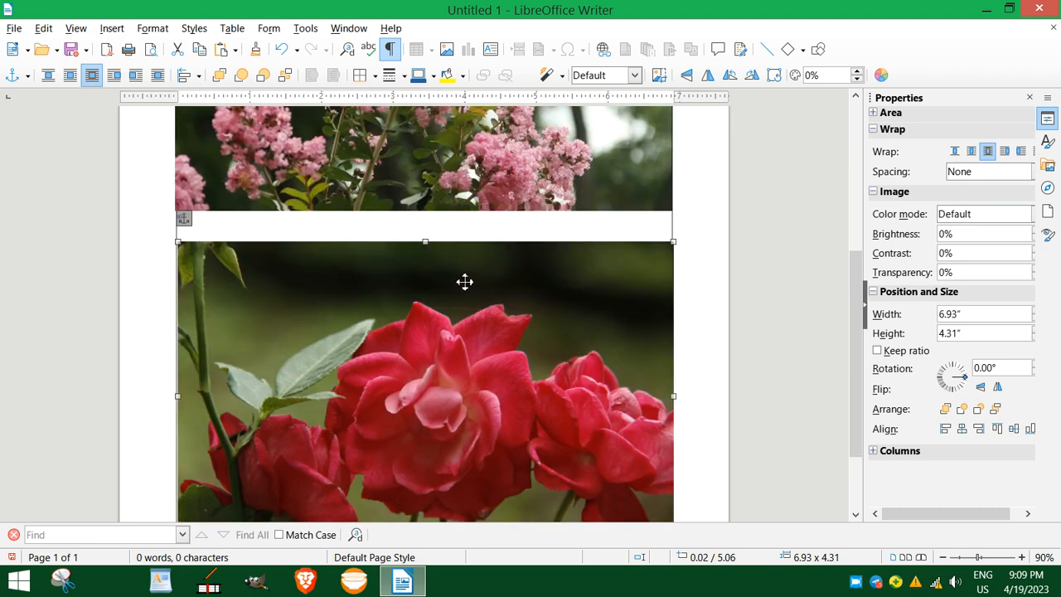
pyautogui.click(659, 75)
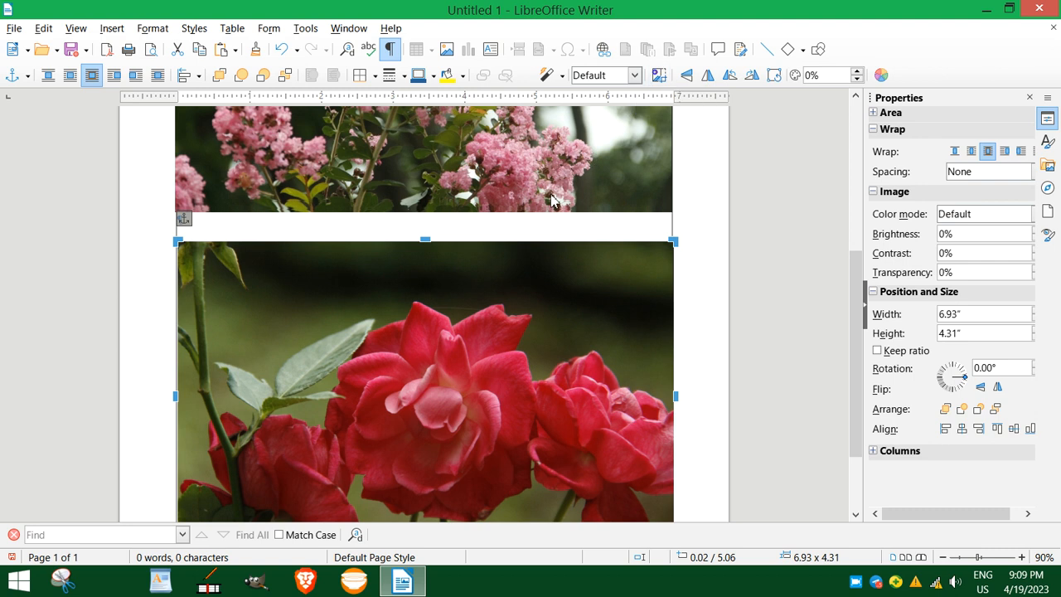
pyautogui.moveTo(425, 243); pyautogui.dragTo(422, 253)
pyautogui.scroll(1, 424, 245)
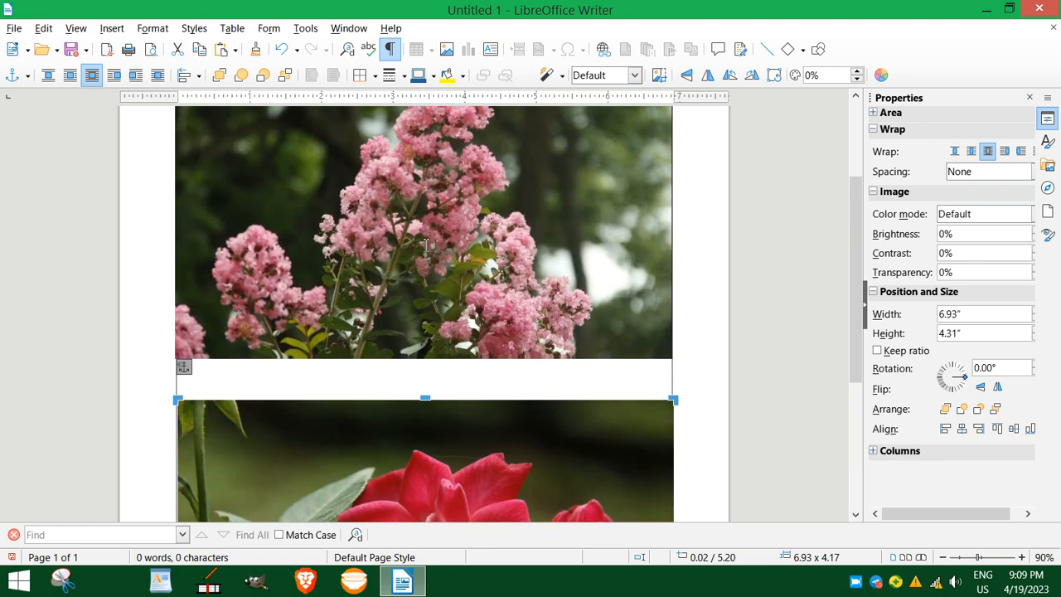
pyautogui.click(425, 246)
# - Try out a text box about 6.91 by 0.39 inches with the text "fgdsf" between the two photos, and delete it
pyautogui.scroll(-3, 425, 245)
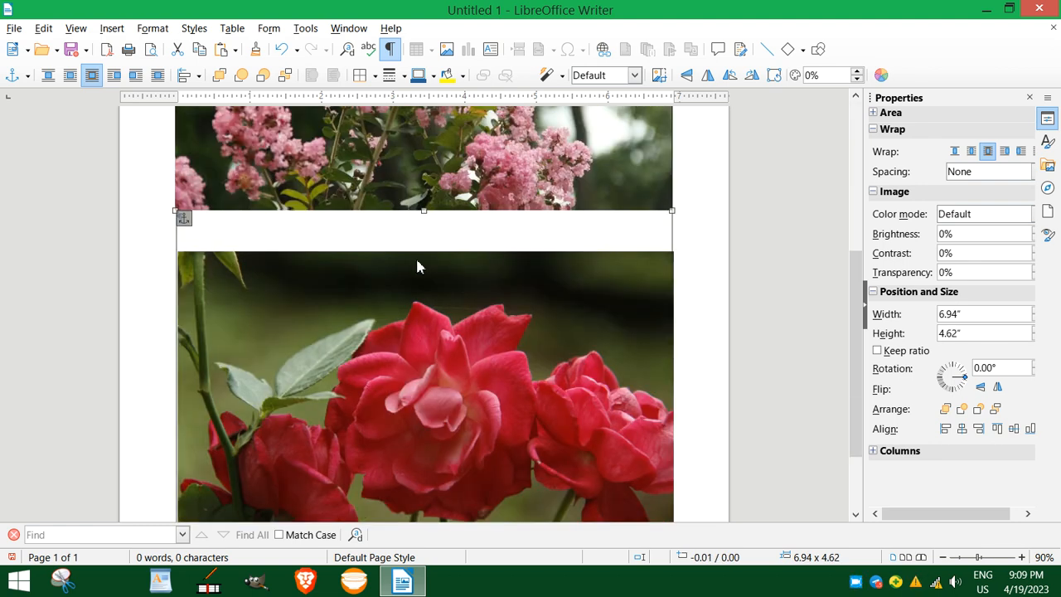
pyautogui.scroll(2, 419, 261)
pyautogui.scroll(1, 451, 275)
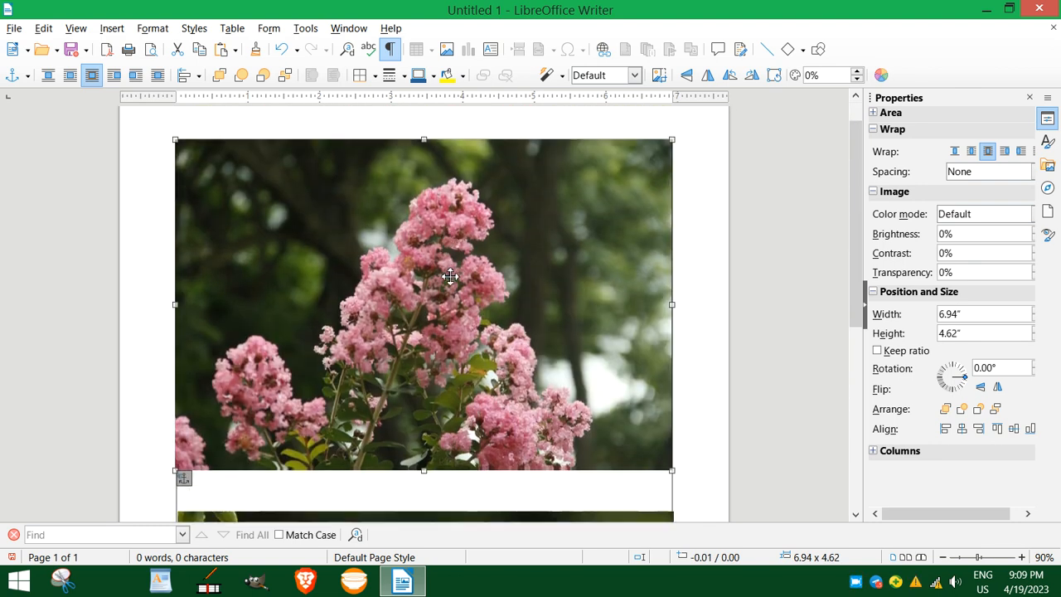
pyautogui.scroll(-2, 450, 276)
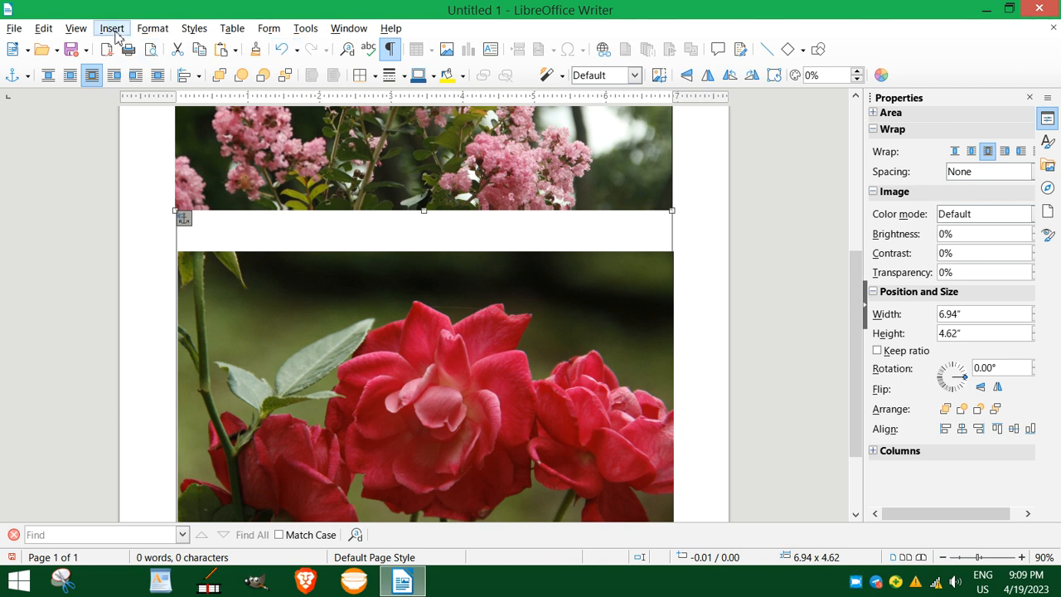
pyautogui.click(111, 28)
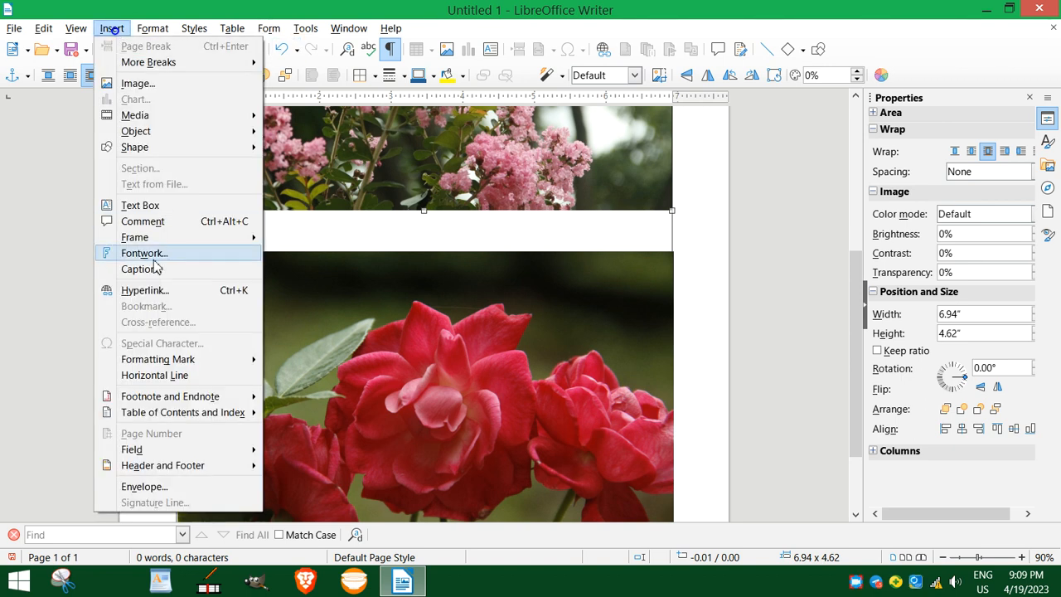
pyautogui.click(130, 208)
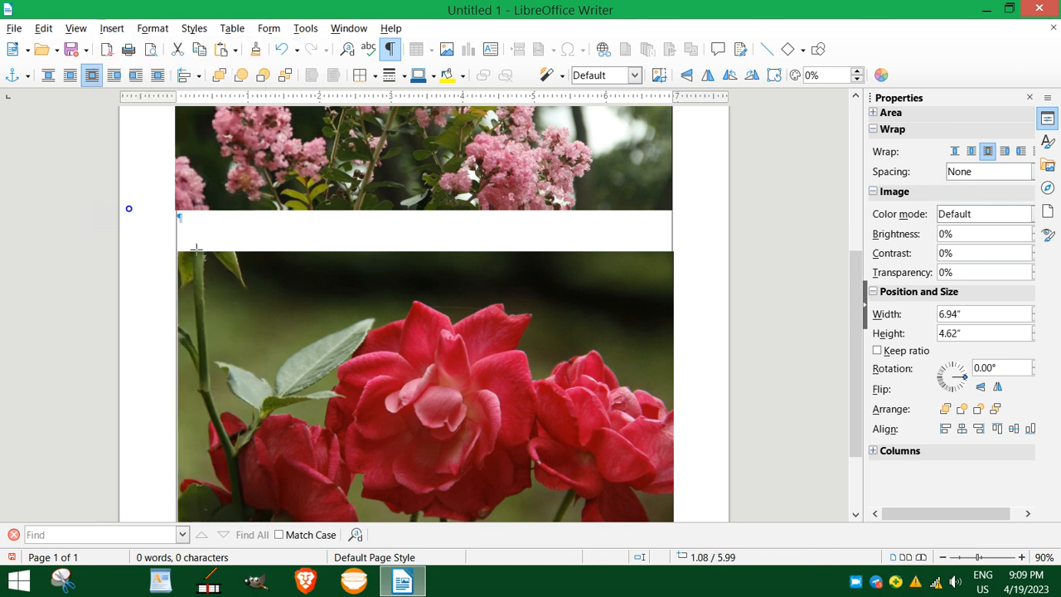
pyautogui.moveTo(175, 212); pyautogui.dragTo(672, 241)
pyautogui.write('fgdsf')
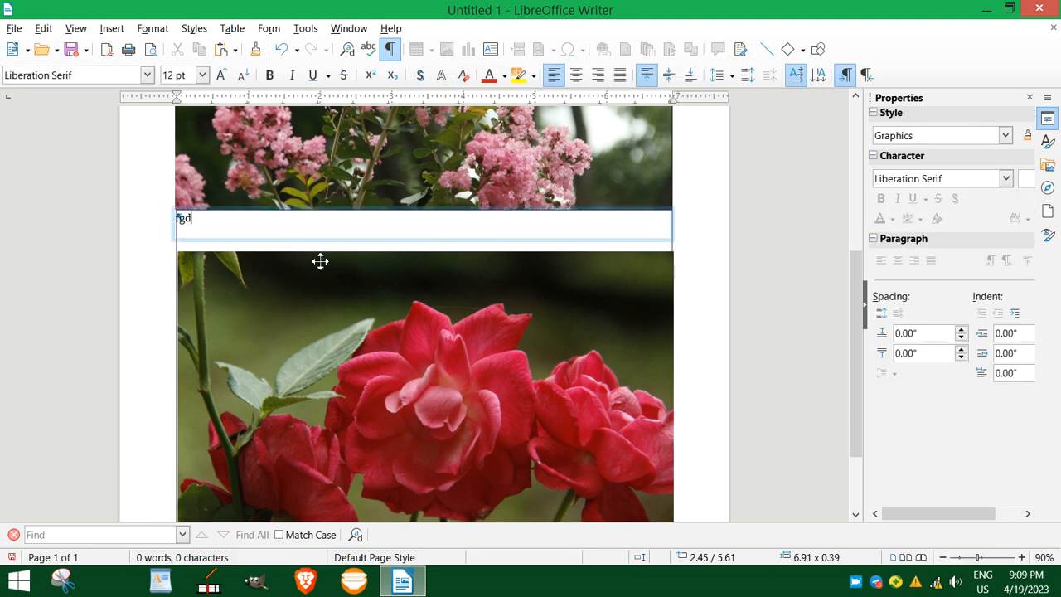
pyautogui.press('Escape')
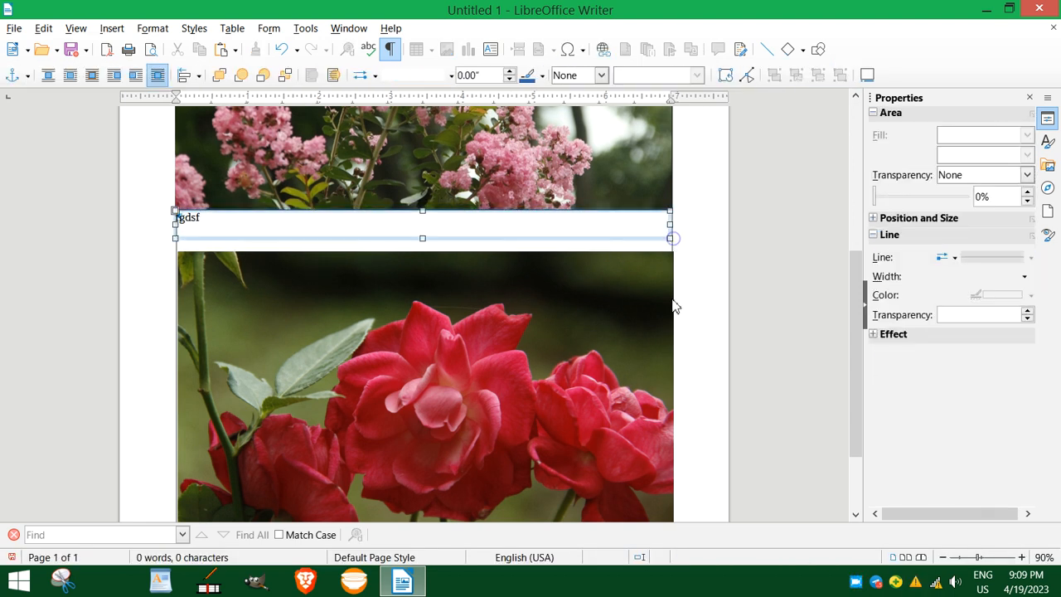
pyautogui.press('Delete')
pyautogui.click(274, 265)
# - Insert the caption "སྤྱི་ལོ་ ༢༠༢༣ ལོའི་འཛིན་རིམ་བཞི་པའི་སློབ་ཕྲུག་རྣམས།" below the pink flower photo, with the category set to [None]
pyautogui.scroll(3, 348, 287)
pyautogui.click(385, 282)
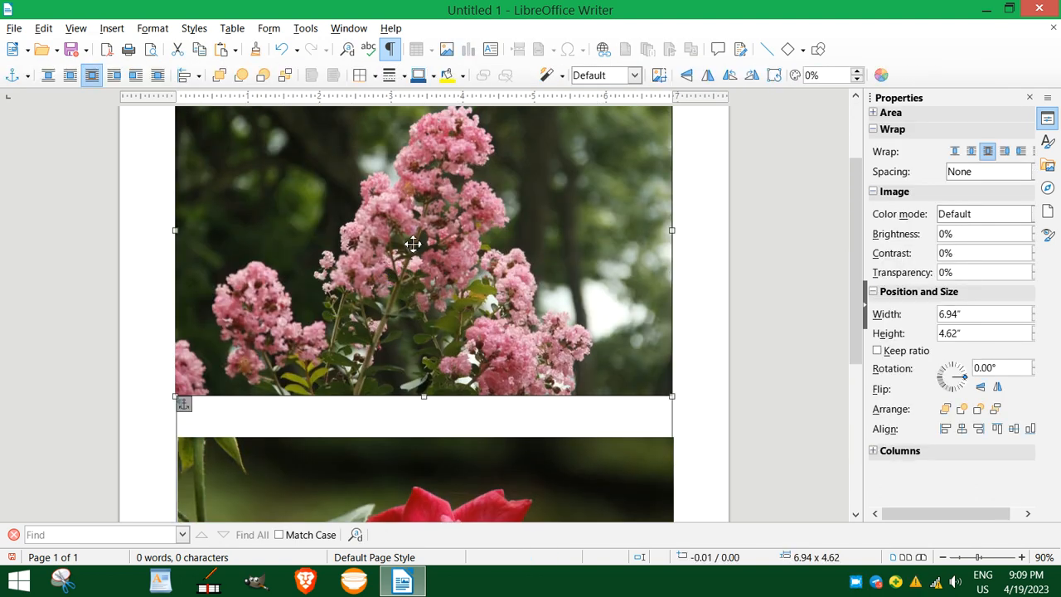
pyautogui.rightClick(454, 214)
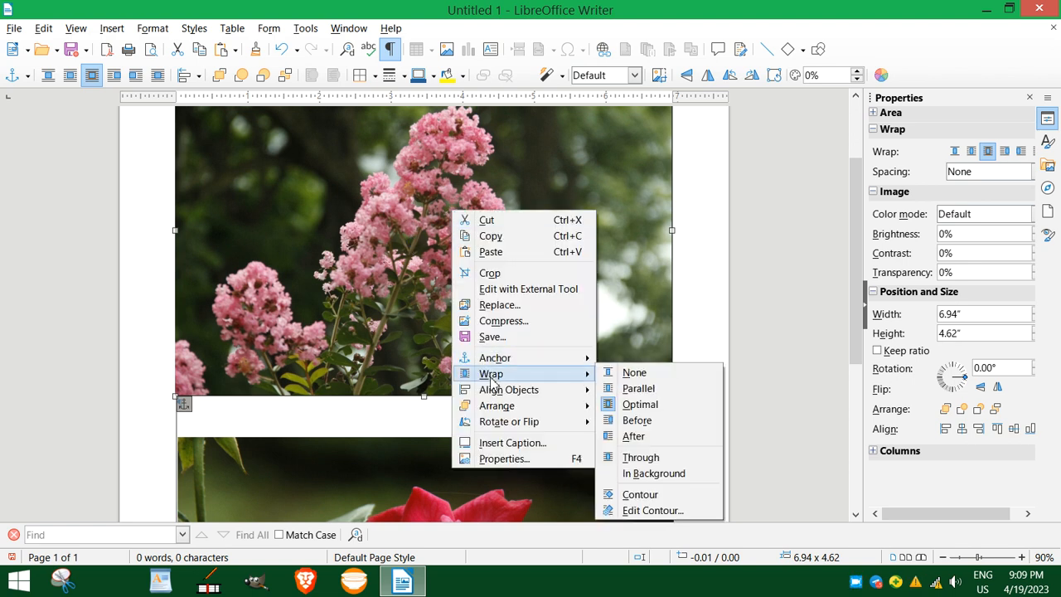
pyautogui.click(501, 448)
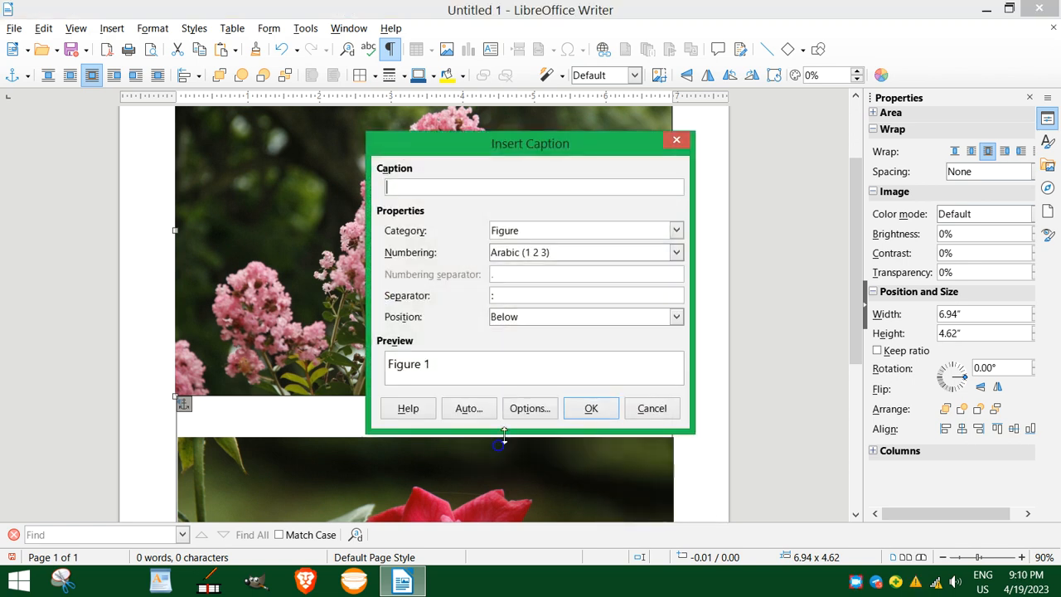
pyautogui.click(677, 230)
pyautogui.click(514, 245)
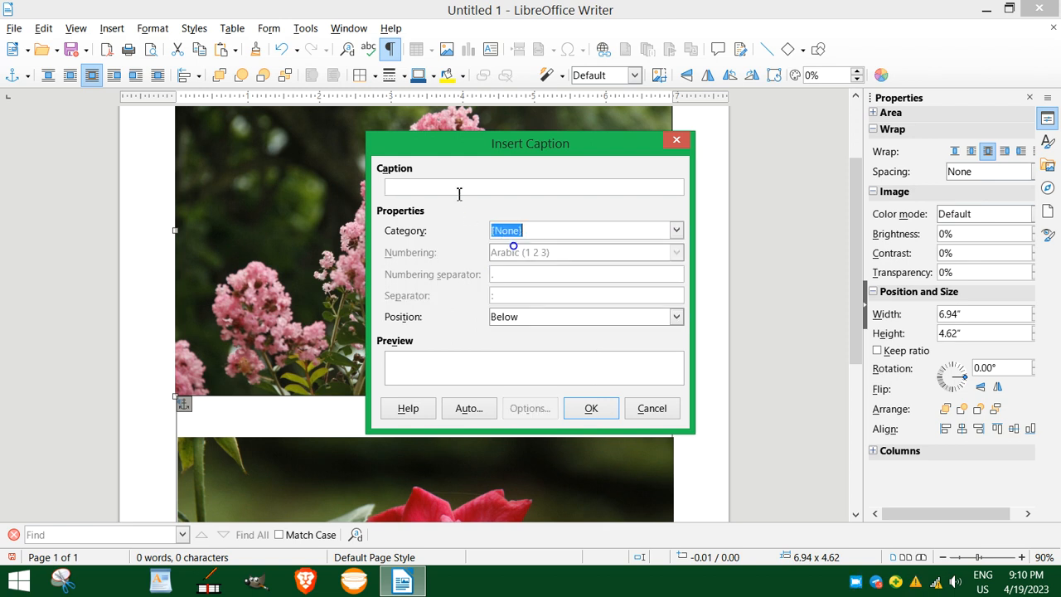
pyautogui.click(421, 190)
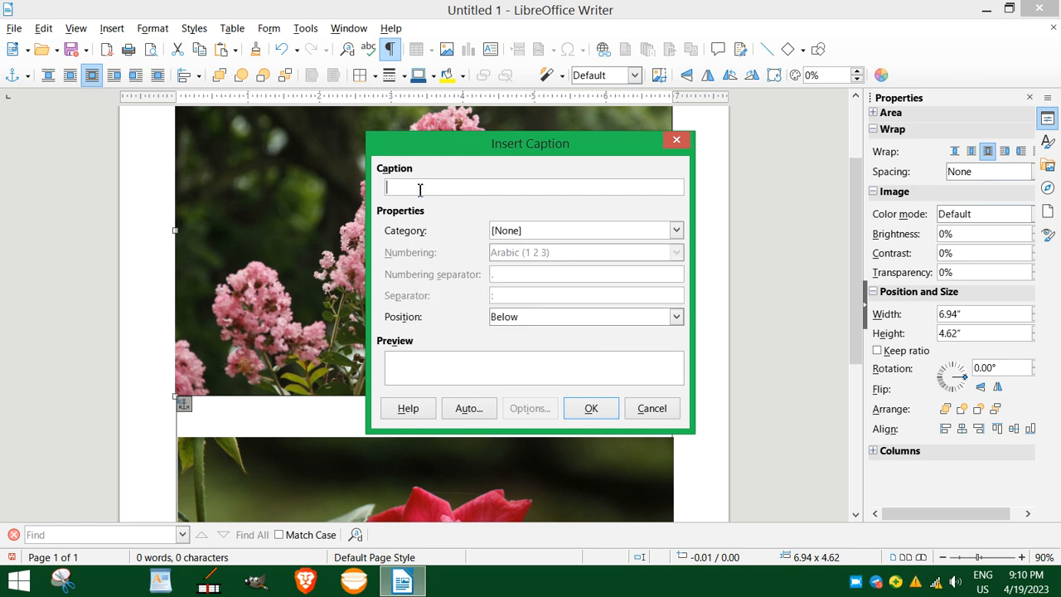
pyautogui.write('སྤྱི་ལོ་ ༢༠༢༣ ལོའི་འཛིན་རིམ་བཞི་པའི་སློབ་ཕྲུག་རྣམས།')
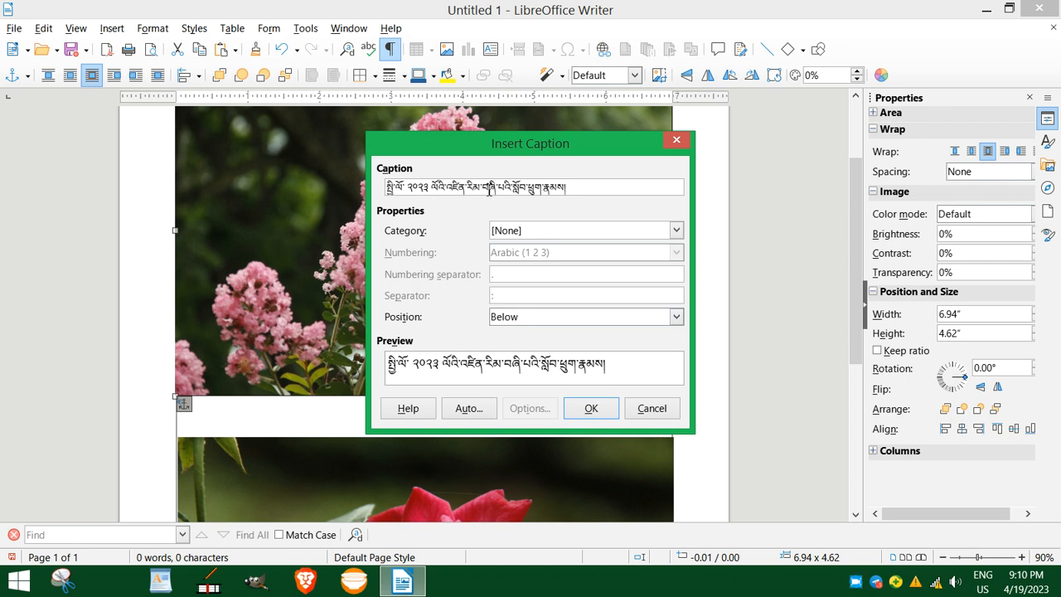
pyautogui.click(592, 415)
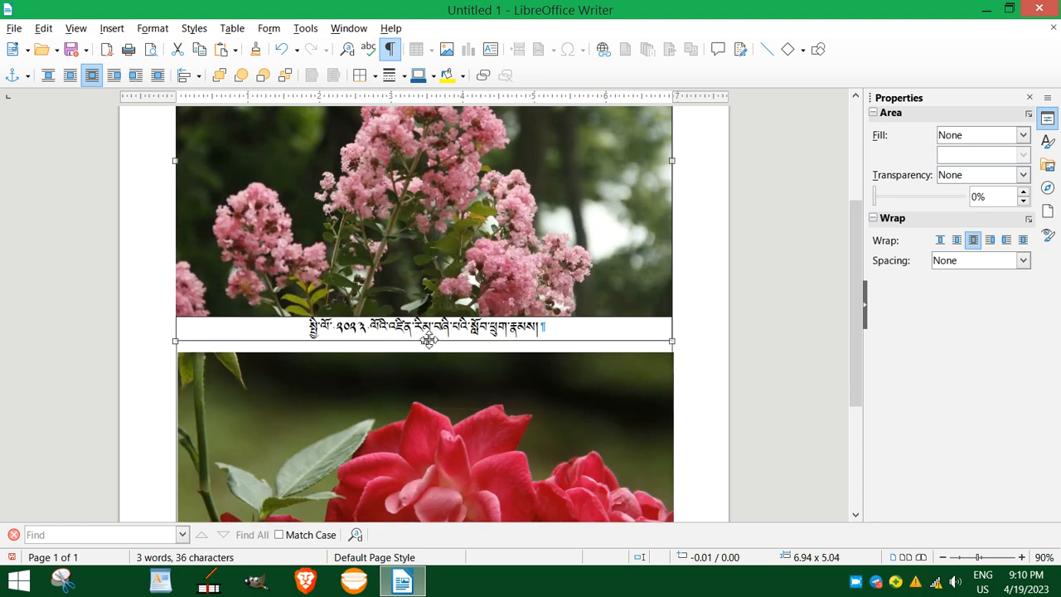
# - Try italic formatting on the caption text under the pink flower photo, and turn the italics off again
pyautogui.doubleClick(468, 320)
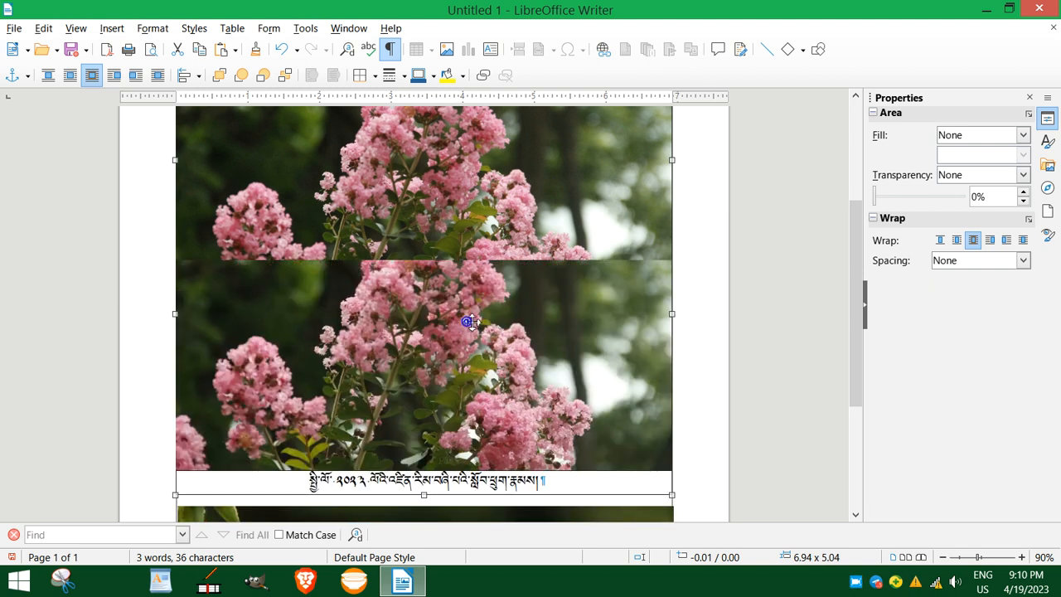
pyautogui.click(763, 486)
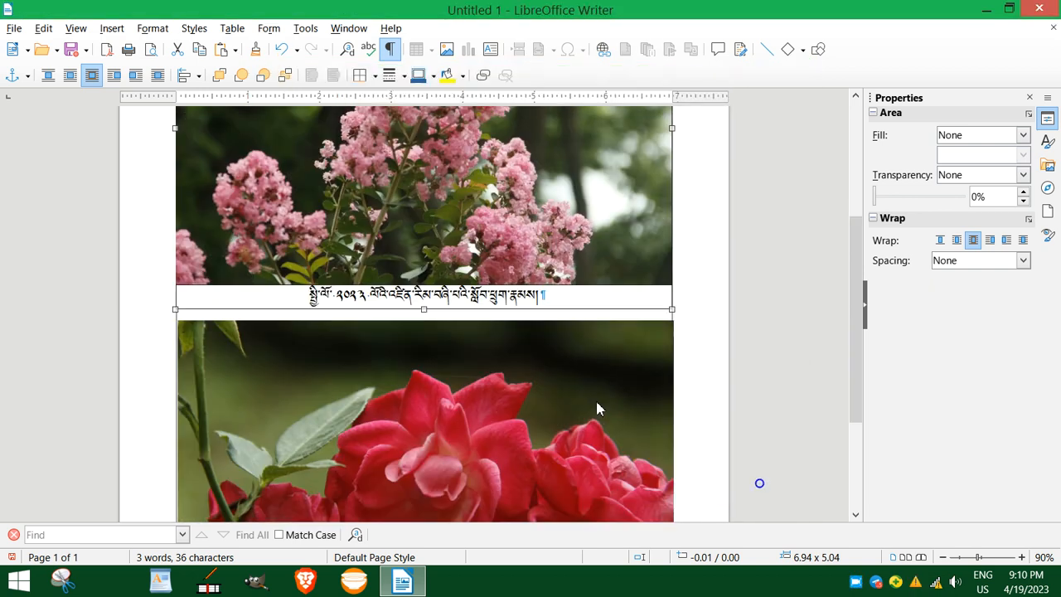
pyautogui.click(539, 378)
pyautogui.scroll(4, 519, 359)
pyautogui.moveTo(517, 306); pyautogui.dragTo(310, 306)
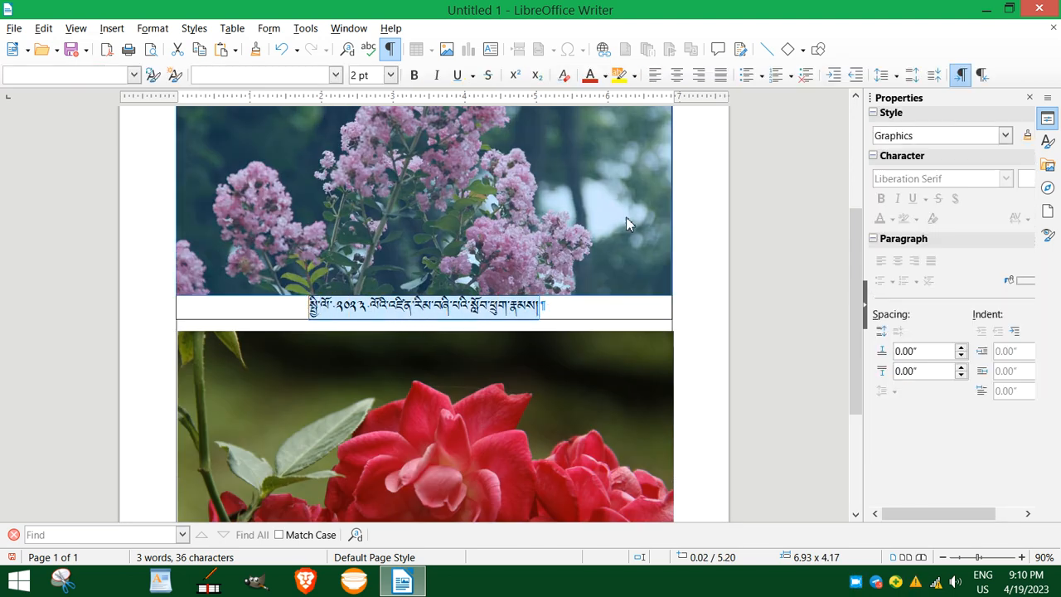
pyautogui.click(434, 75)
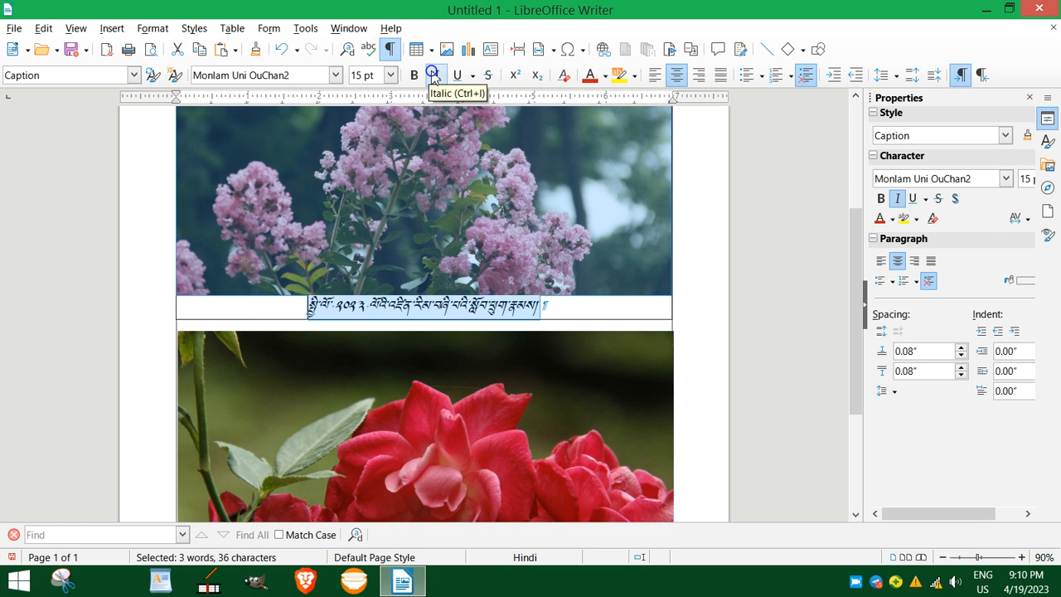
pyautogui.click(438, 76)
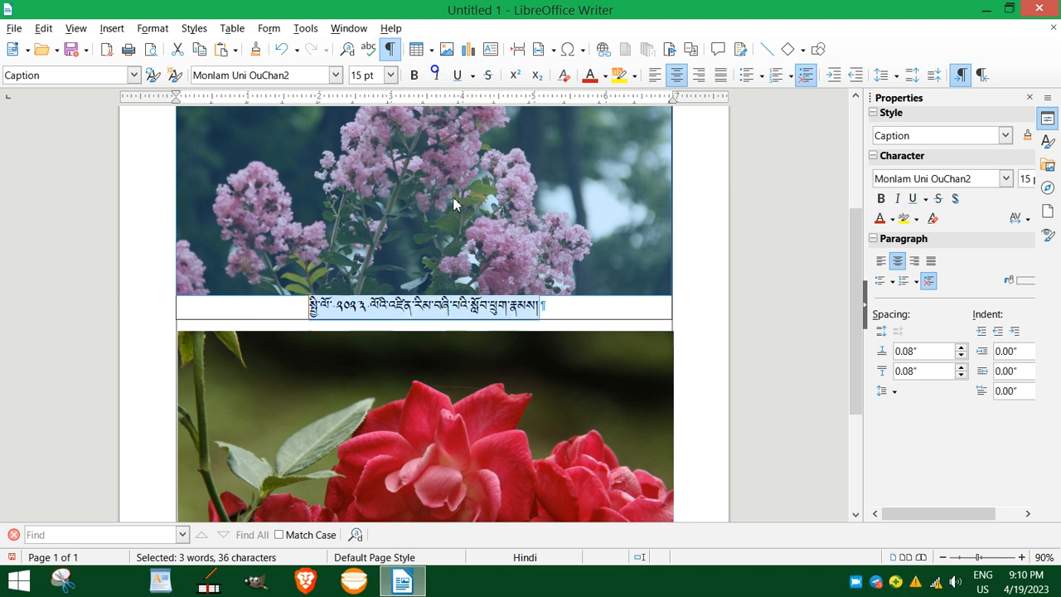
pyautogui.click(286, 315)
pyautogui.click(414, 304)
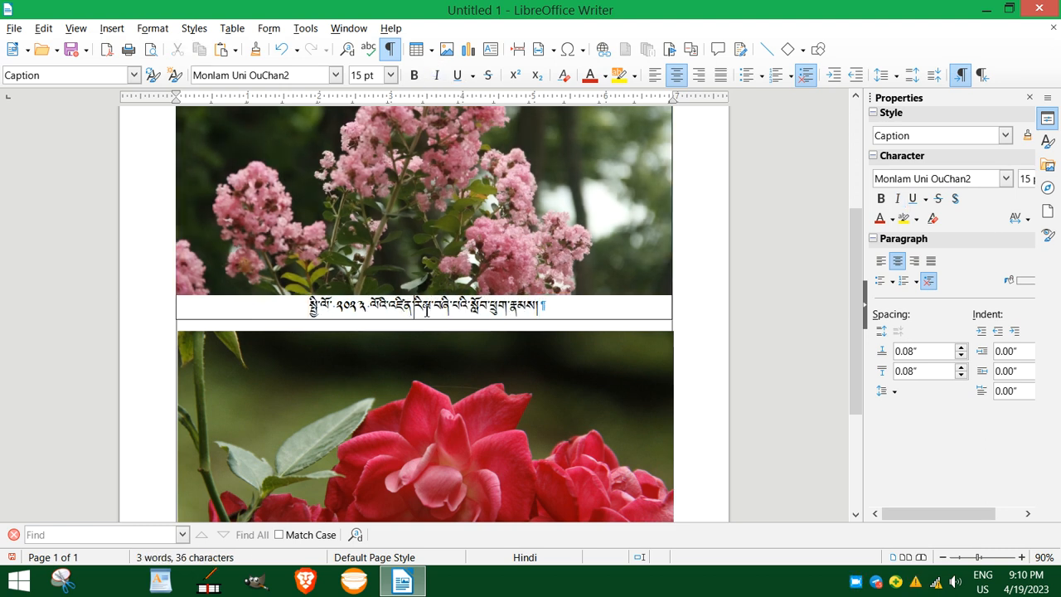
# - Edit the Caption paragraph style from the photo's caption, setting the Asian and CTL font styles to Italic, and apply the change
pyautogui.scroll(2, 414, 303)
pyautogui.click(438, 383)
pyautogui.rightClick(438, 383)
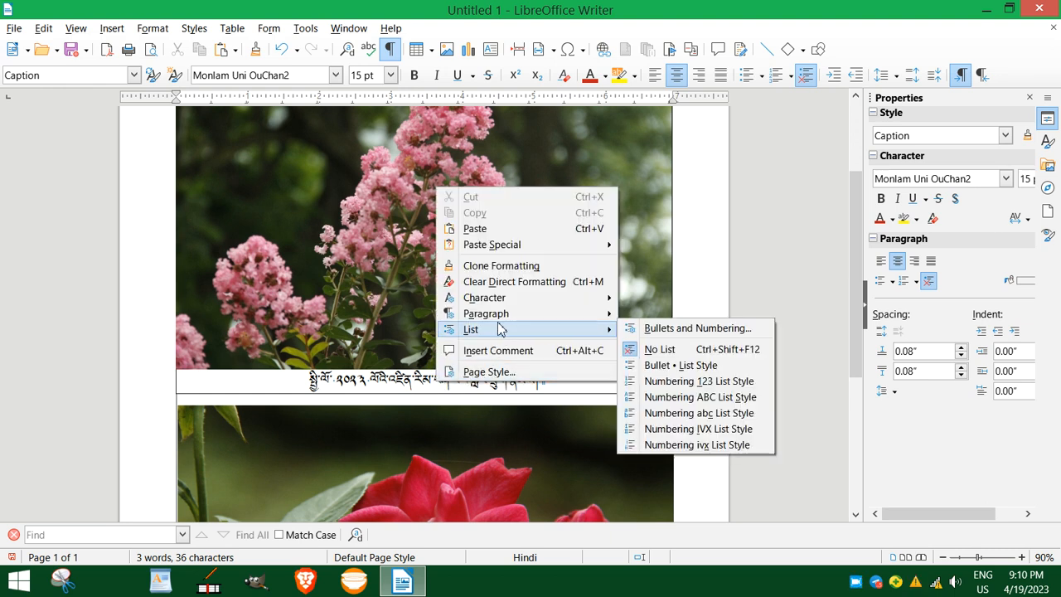
pyautogui.moveTo(495, 319)
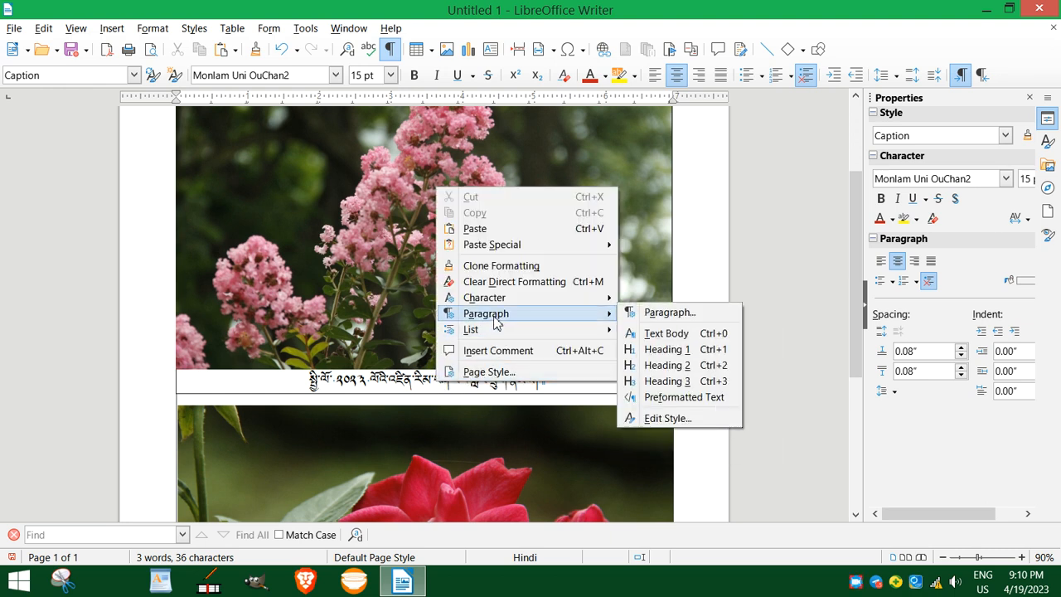
pyautogui.click(654, 419)
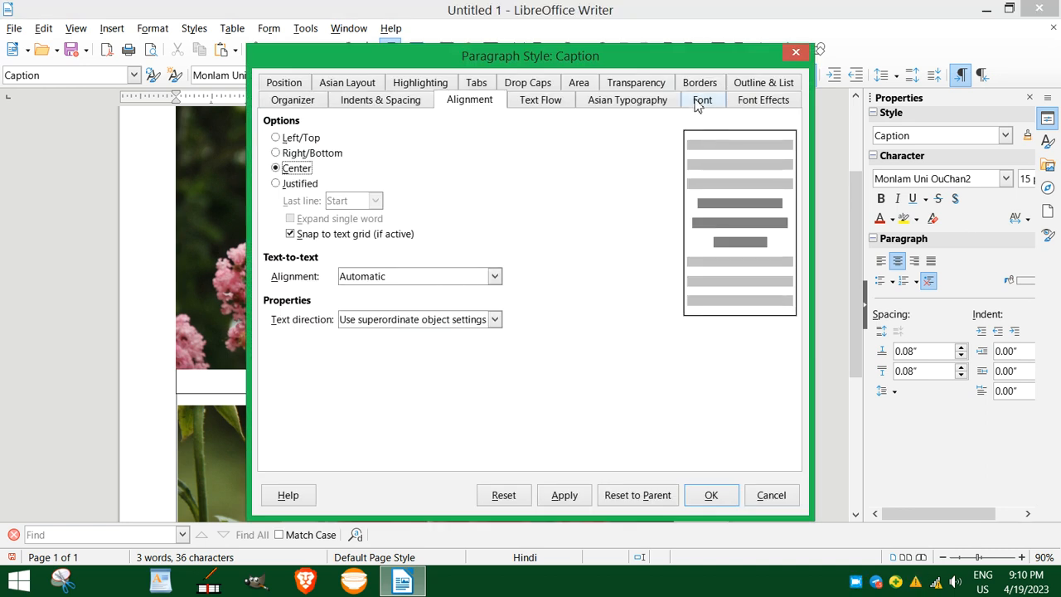
pyautogui.click(696, 102)
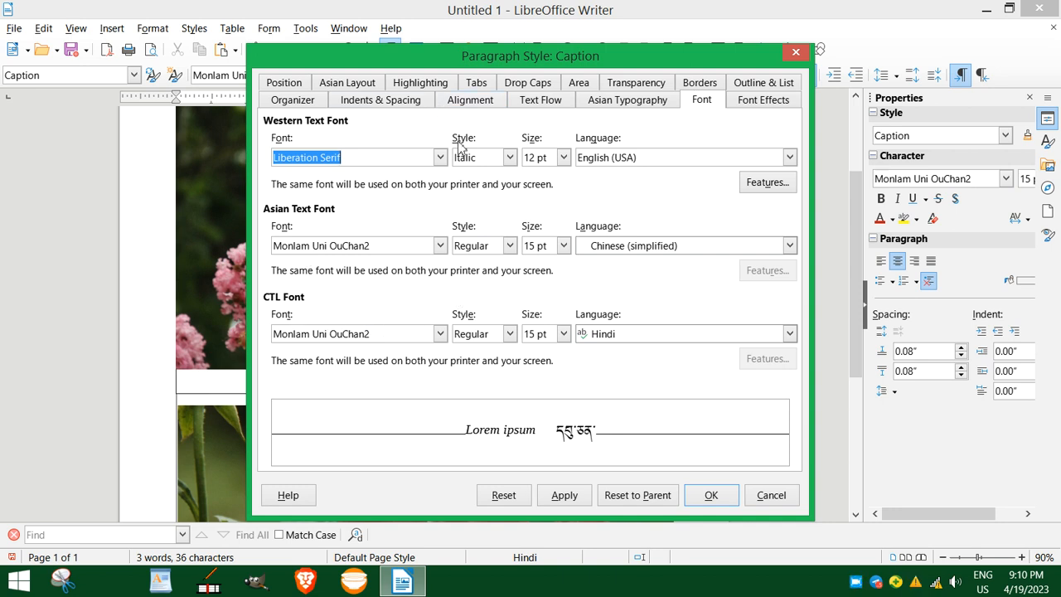
pyautogui.click(509, 246)
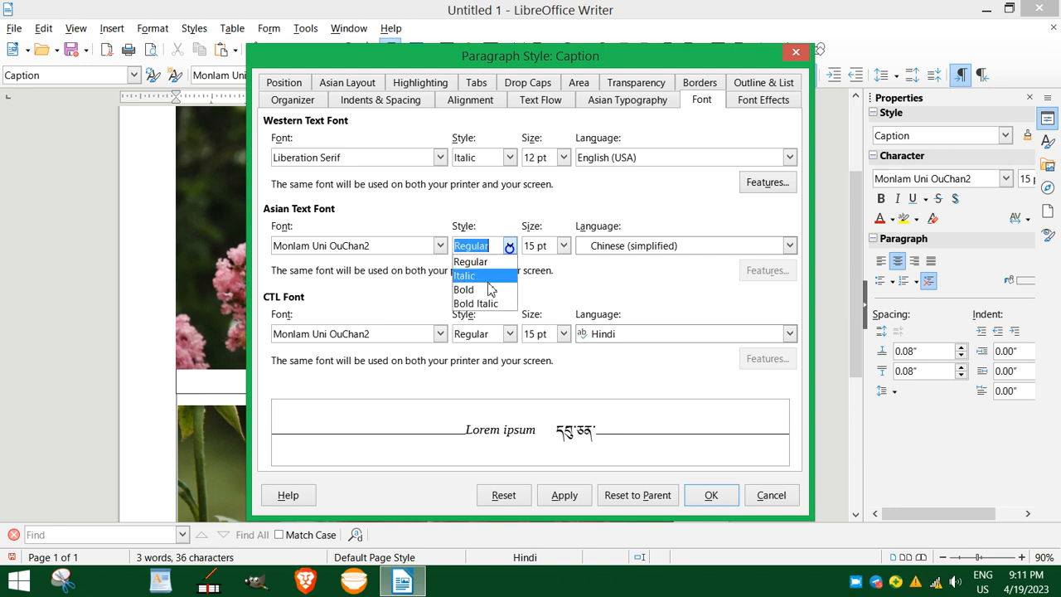
pyautogui.click(485, 271)
pyautogui.click(510, 333)
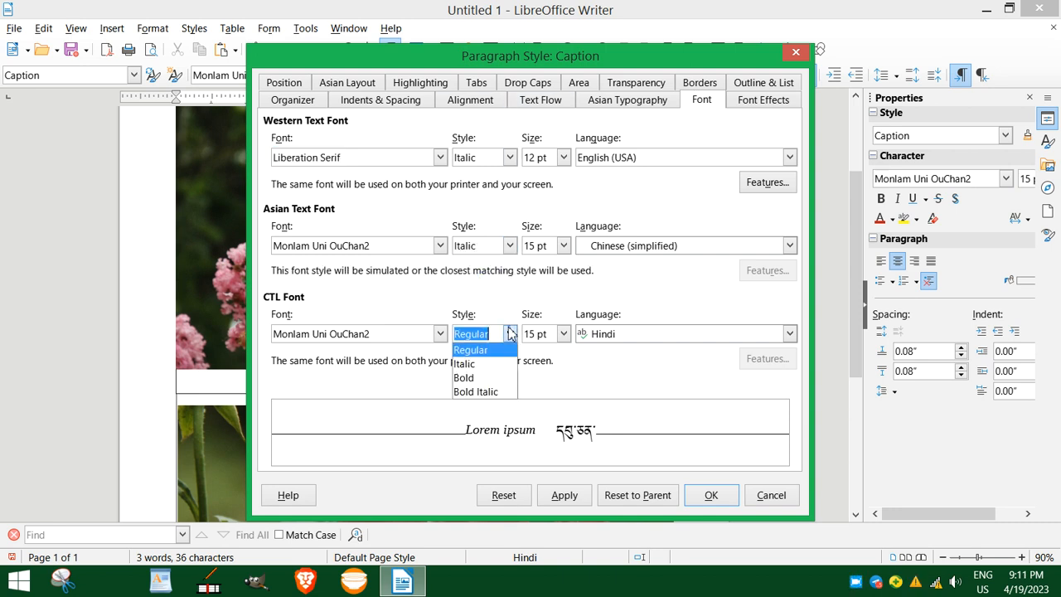
pyautogui.click(477, 363)
pyautogui.moveTo(469, 51); pyautogui.dragTo(622, 23)
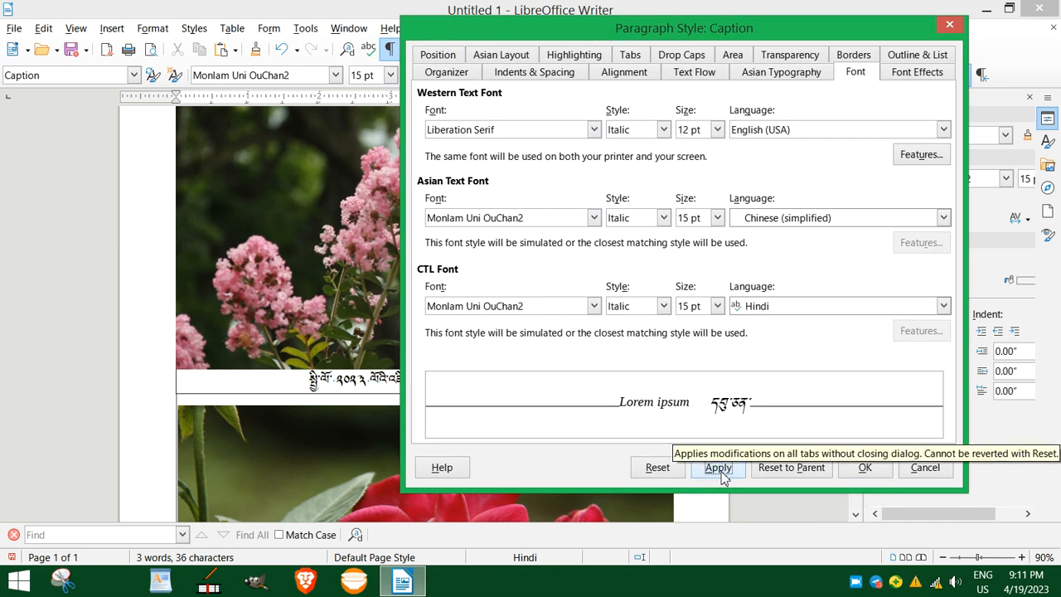
pyautogui.click(716, 469)
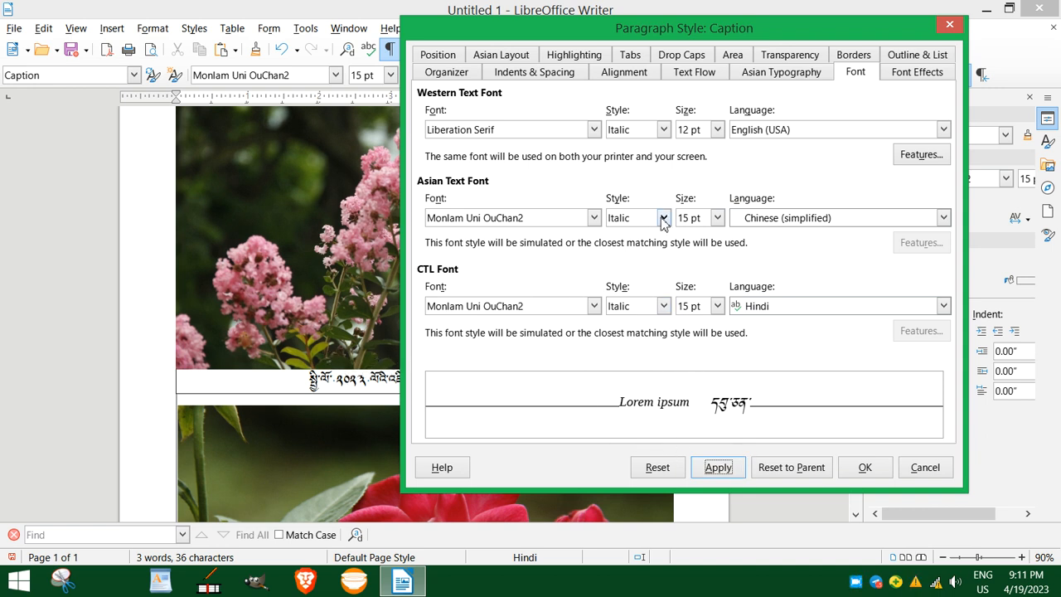
# - Set the Caption style's Asian and CTL font styles back to Regular, check its alignment options, and accept the style settings
pyautogui.click(663, 218)
pyautogui.click(618, 236)
pyautogui.click(663, 306)
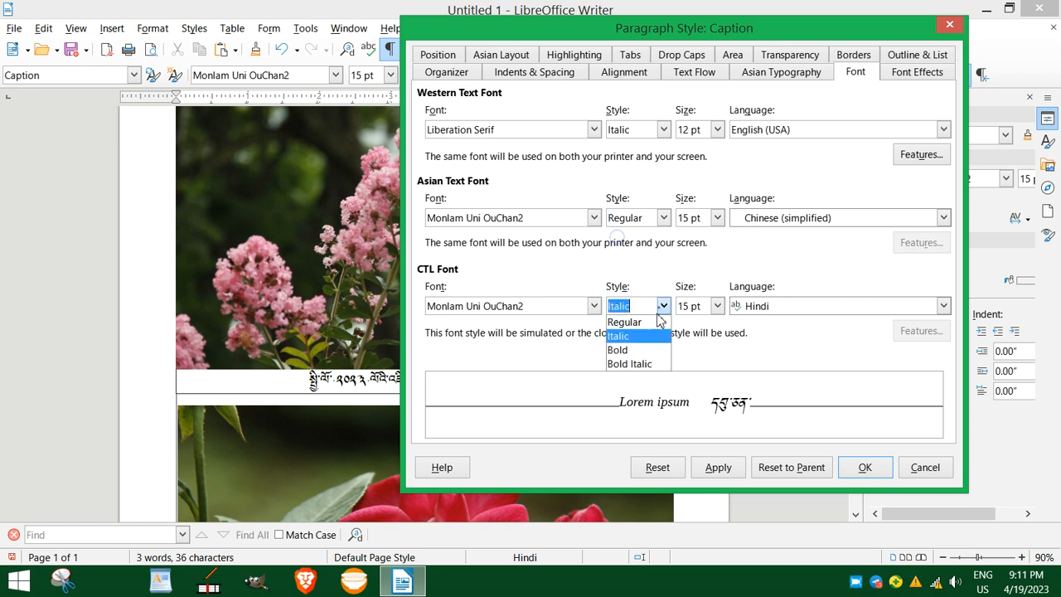
pyautogui.click(623, 322)
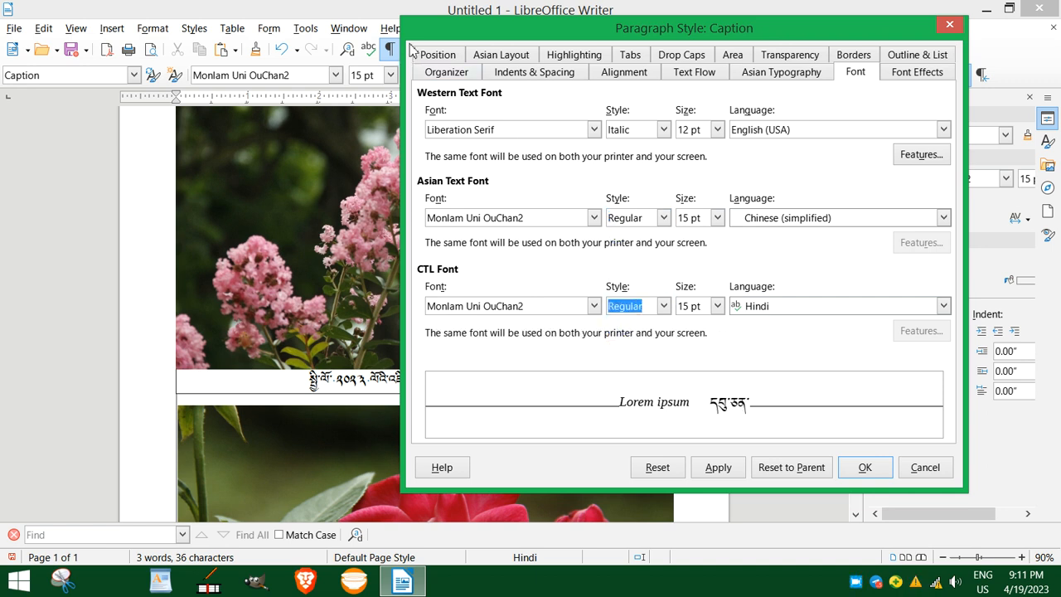
pyautogui.click(624, 72)
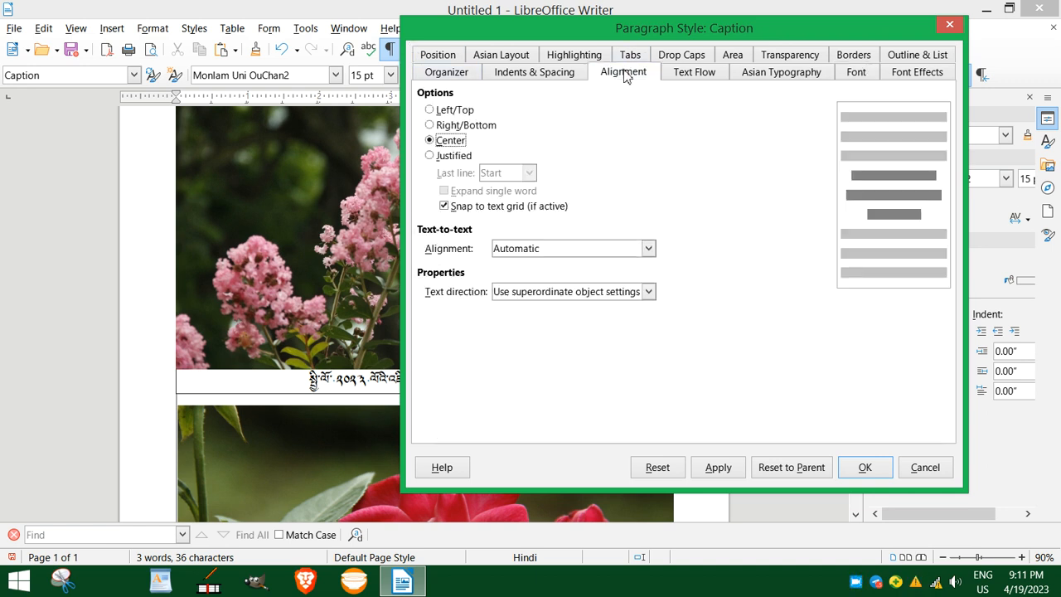
pyautogui.moveTo(637, 33); pyautogui.dragTo(458, 28)
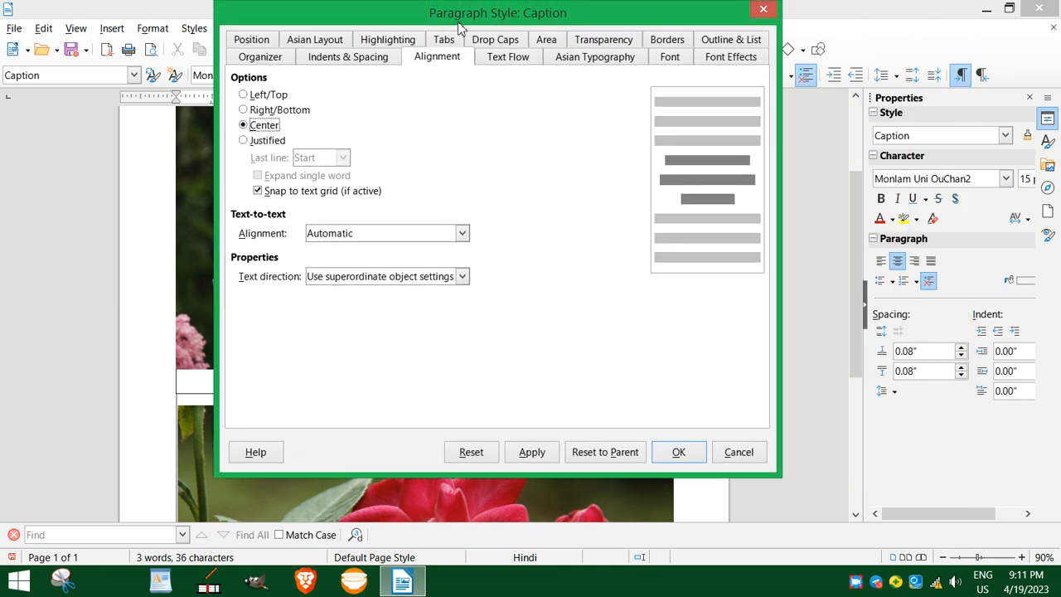
pyautogui.click(678, 453)
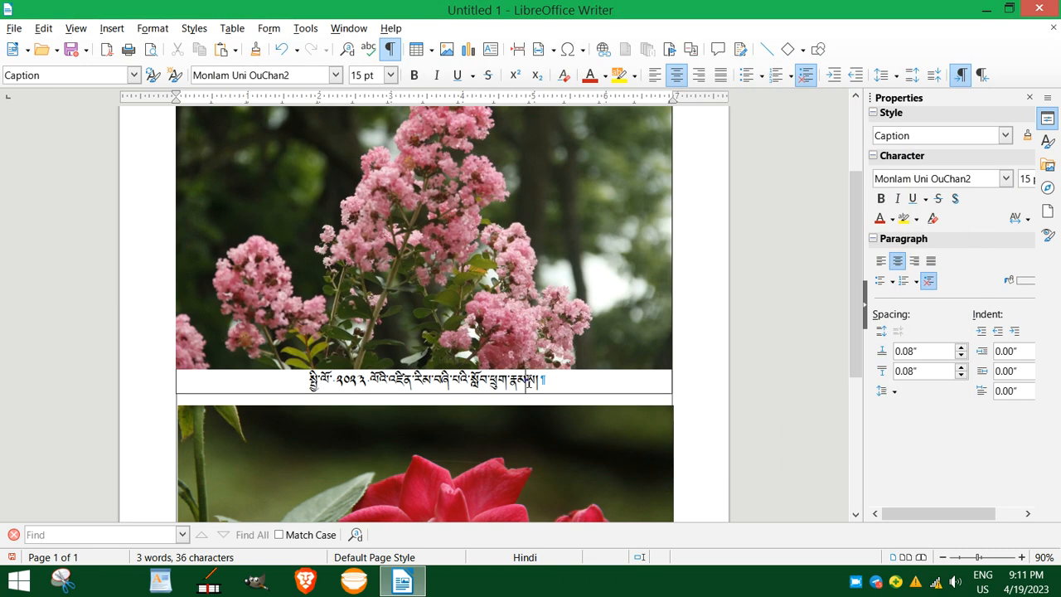
pyautogui.click(448, 332)
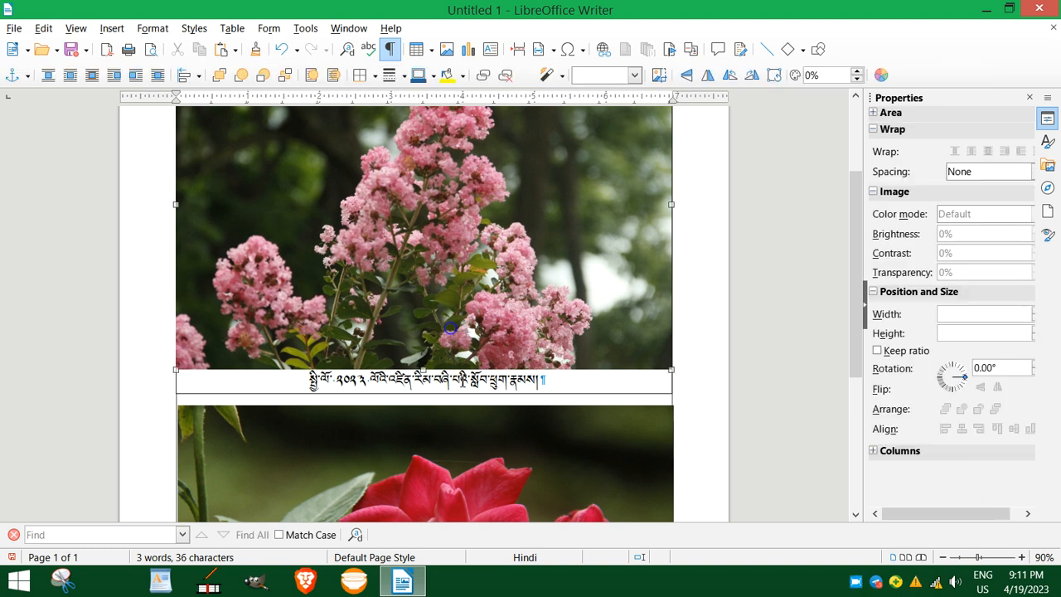
pyautogui.click(621, 379)
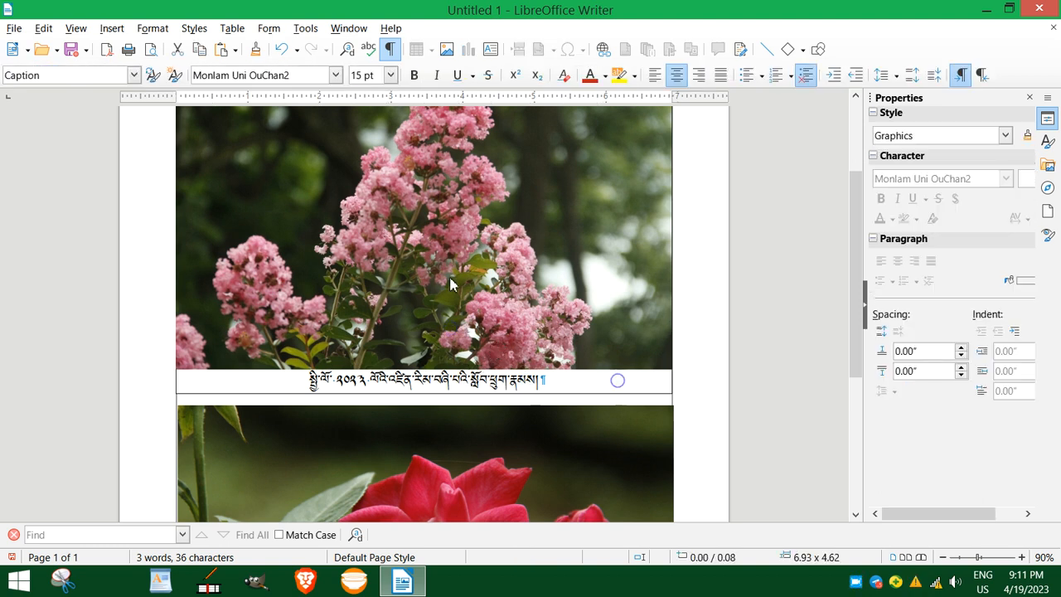
# - Select the pink flower photo, restore the window from its maximized size, and try hiding and reshowing the Properties sidebar
pyautogui.click(420, 262)
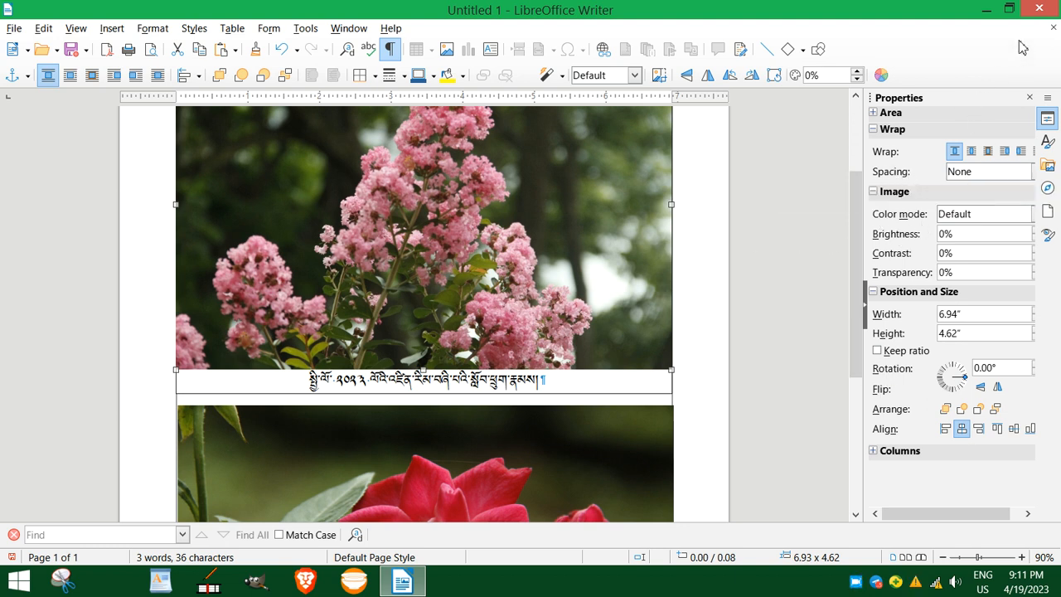
pyautogui.moveTo(923, 12); pyautogui.dragTo(837, 18)
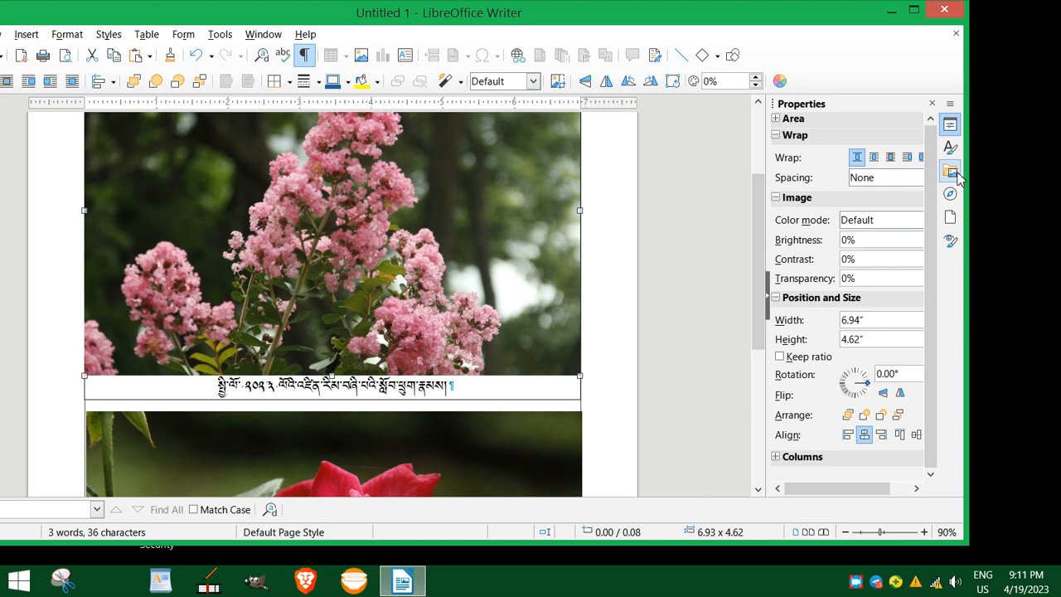
pyautogui.click(767, 296)
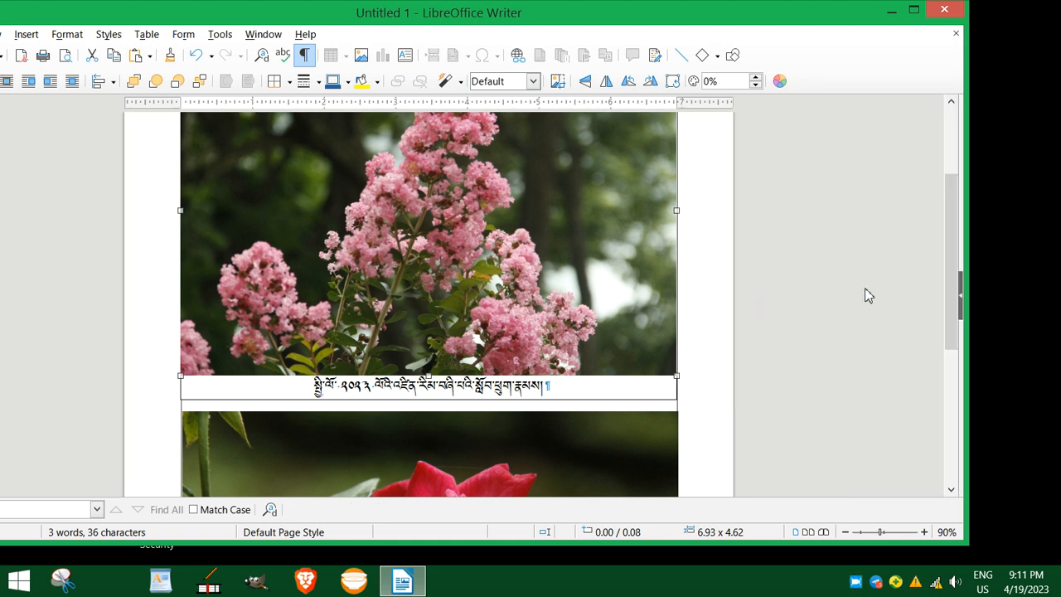
pyautogui.click(960, 299)
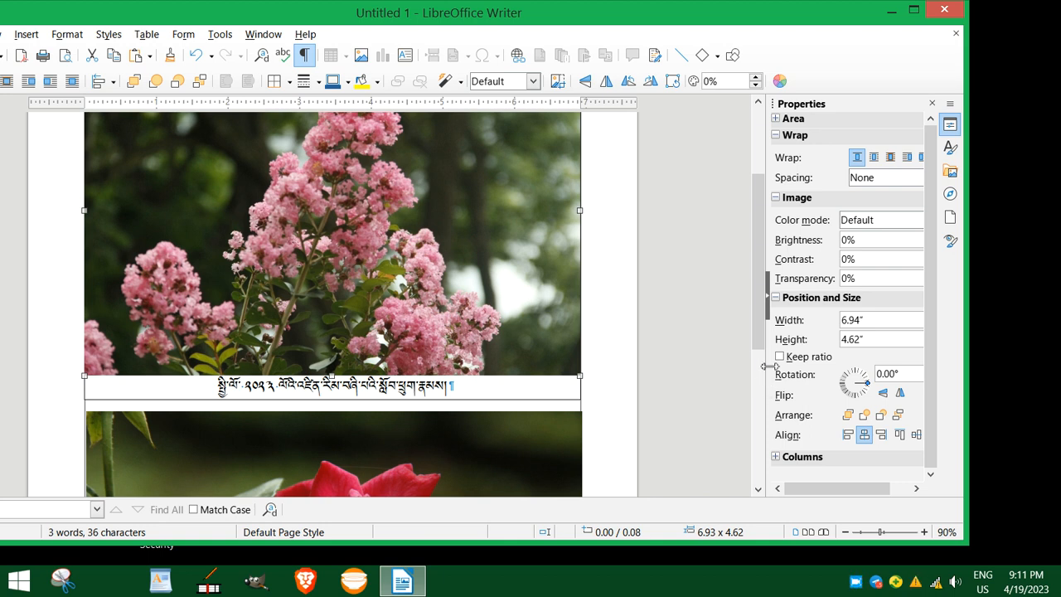
# - Widen the Properties sidebar so its image settings show in full, and reposition the window to suit
pyautogui.scroll(-5, 721, 357)
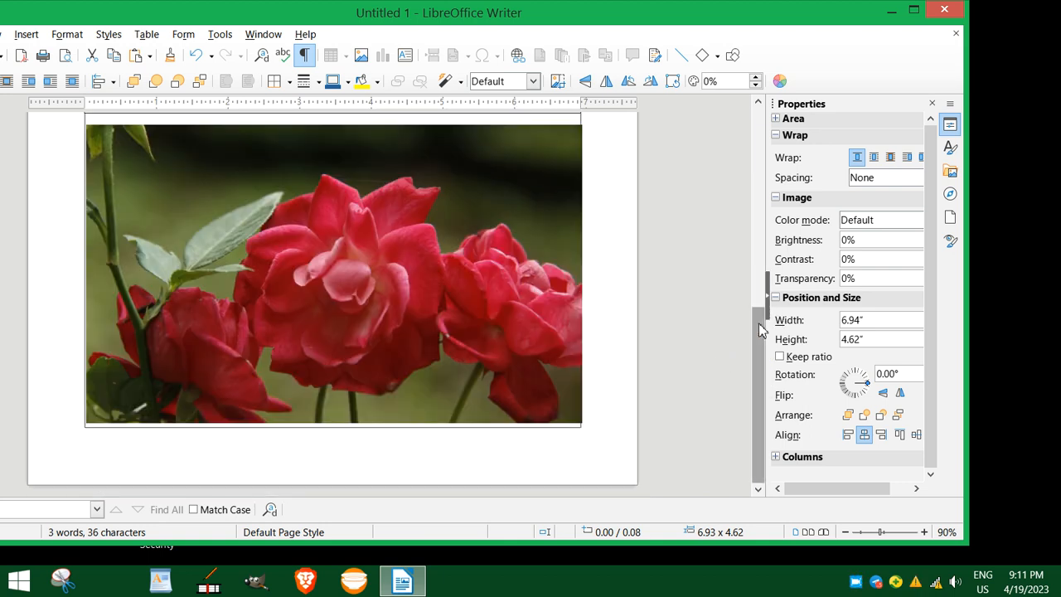
pyautogui.moveTo(761, 384); pyautogui.dragTo(636, 353)
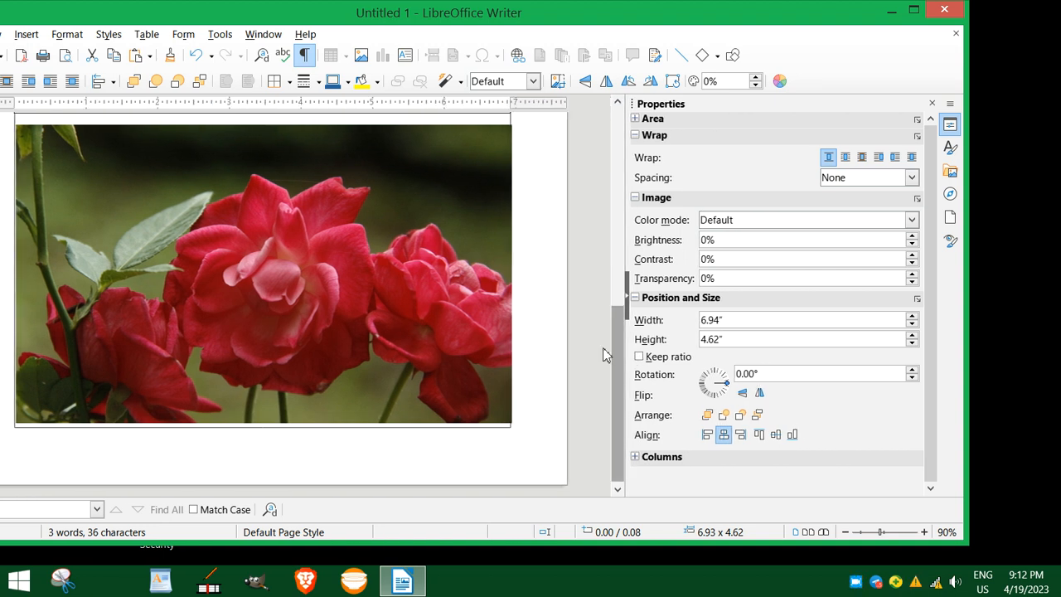
pyautogui.moveTo(626, 361); pyautogui.dragTo(680, 367)
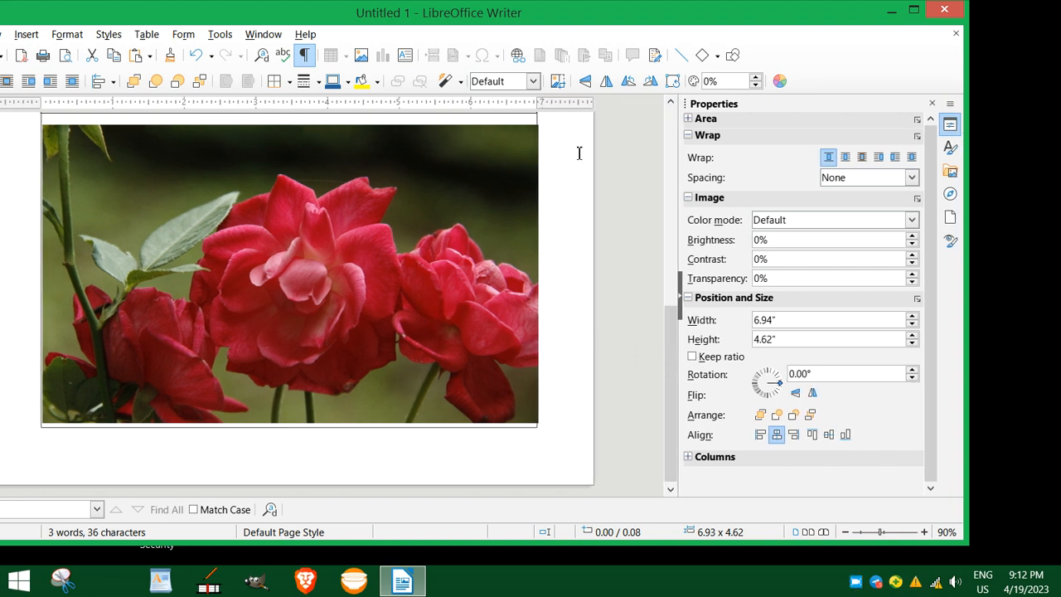
pyautogui.moveTo(538, 18); pyautogui.dragTo(573, 17)
pyautogui.scroll(3, 432, 276)
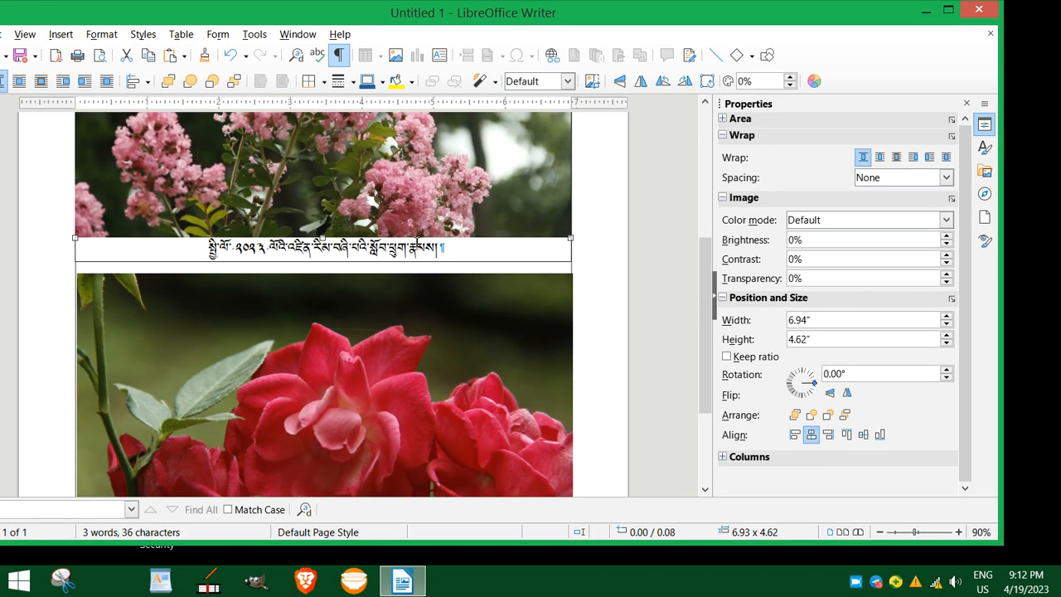
# - Set the wrap spacing of the pink flower photo to Extra Small (1/16") and check the gaps around the photo and caption
pyautogui.click(946, 177)
pyautogui.click(912, 207)
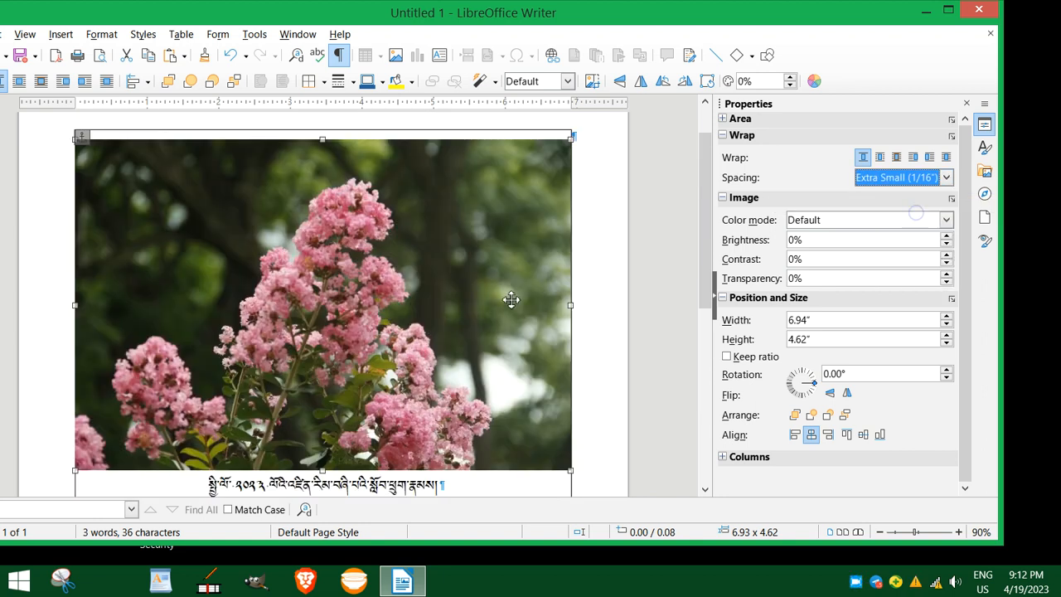
pyautogui.scroll(-4, 338, 312)
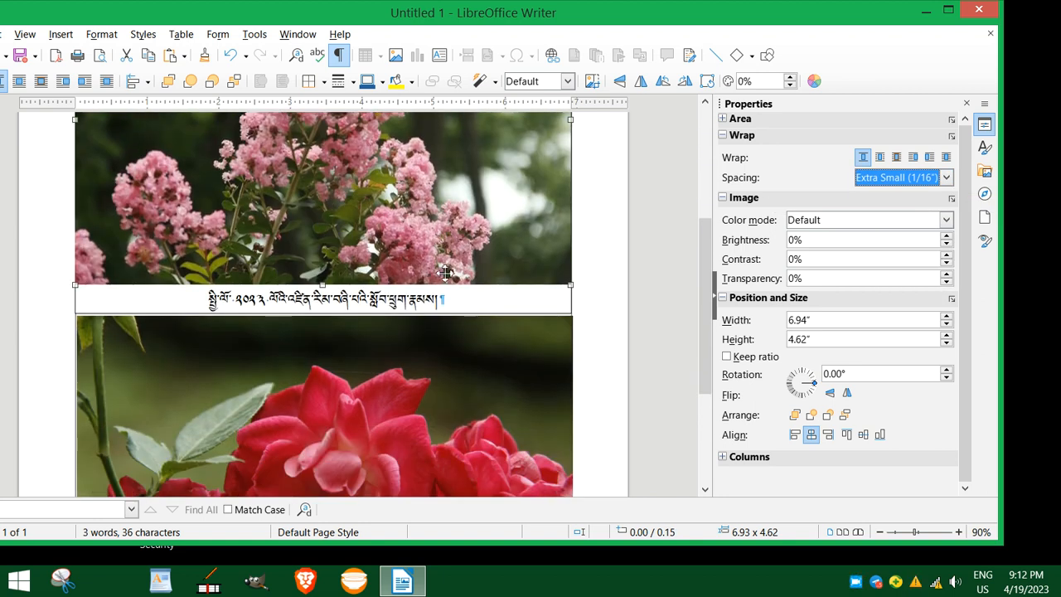
pyautogui.scroll(5, 391, 302)
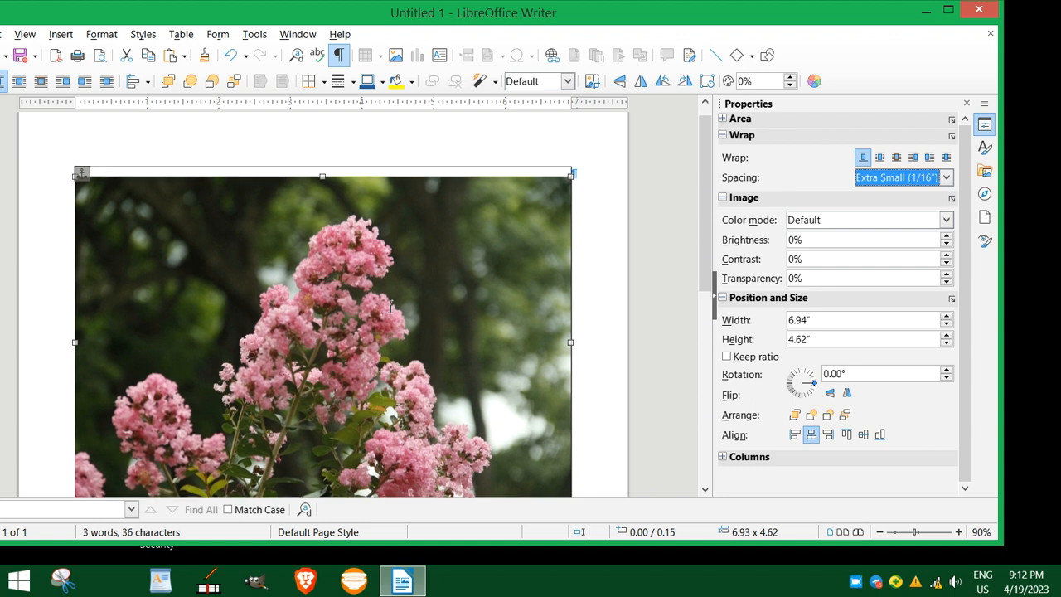
pyautogui.scroll(-3, 470, 303)
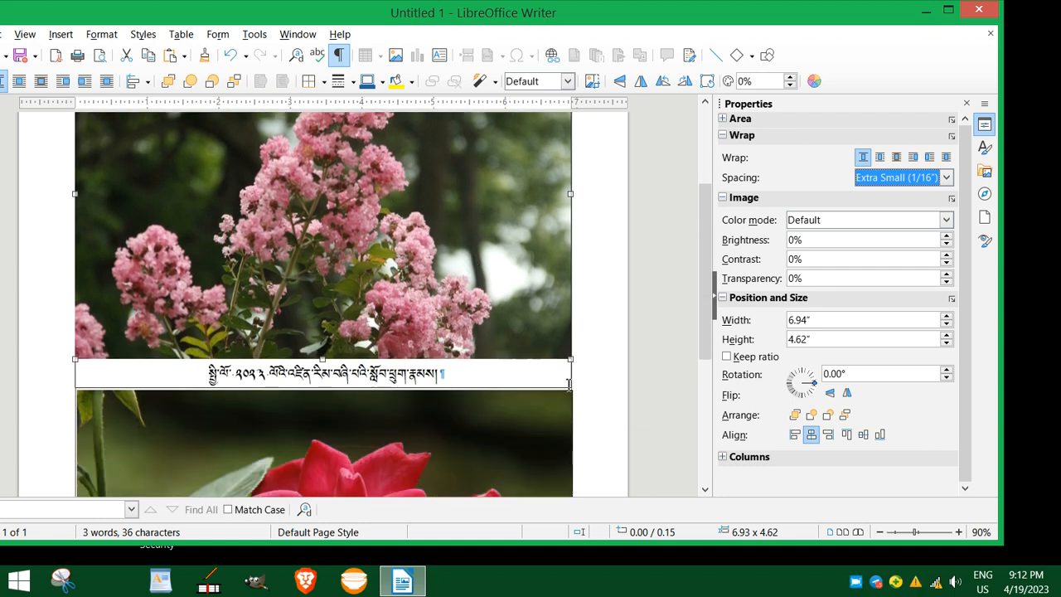
pyautogui.click(455, 317)
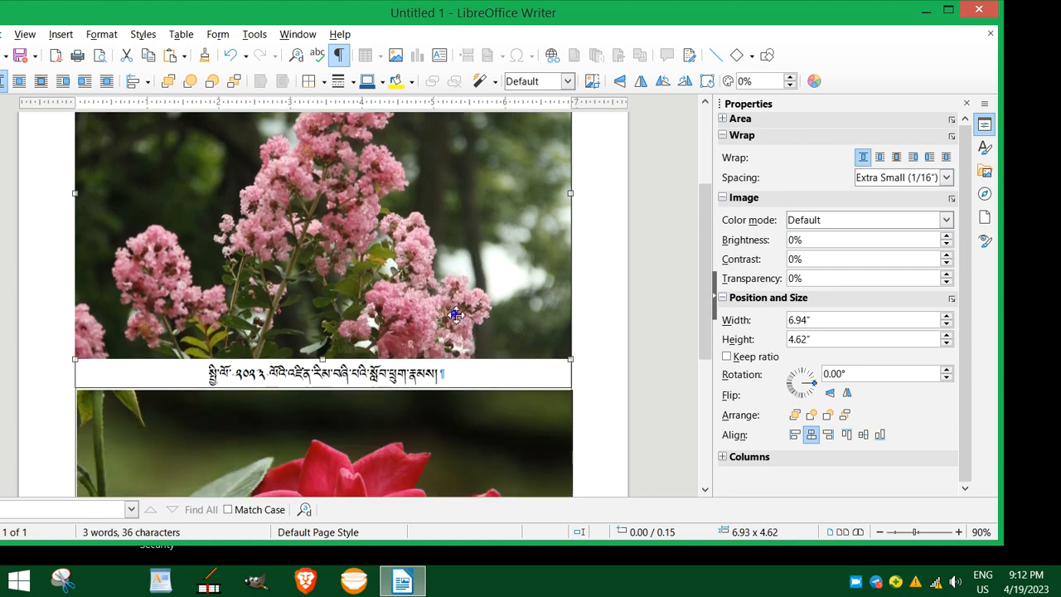
pyautogui.scroll(3, 455, 315)
pyautogui.scroll(-4, 456, 315)
pyautogui.scroll(2, 584, 341)
# - Examine the edges of the captioned photo's frame, from the gap above the pink flowers down to the red rose photo
pyautogui.click(587, 342)
pyautogui.scroll(-3, 539, 331)
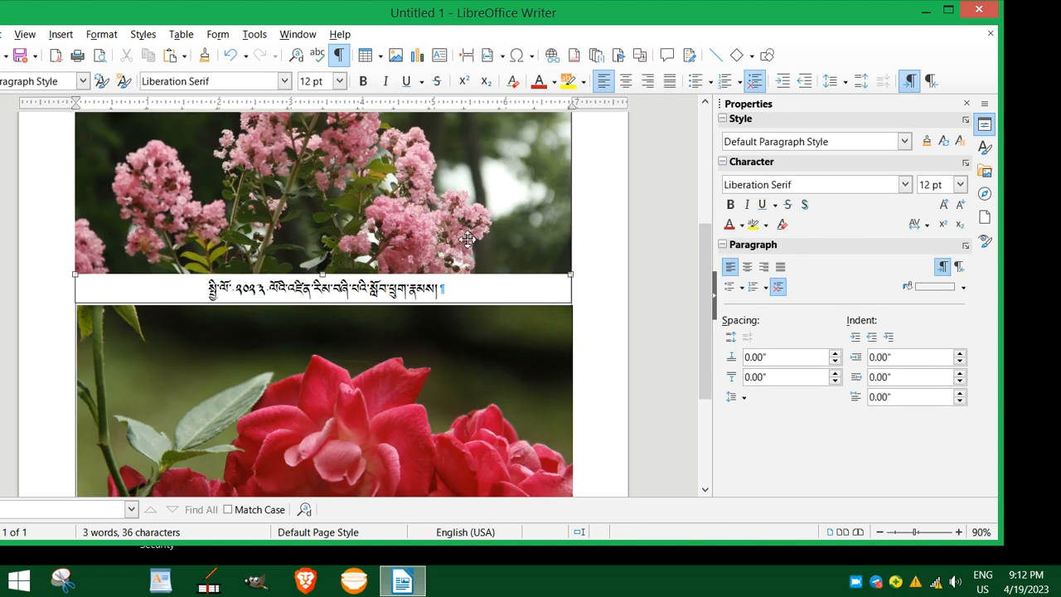
pyautogui.click(572, 284)
pyautogui.click(579, 279)
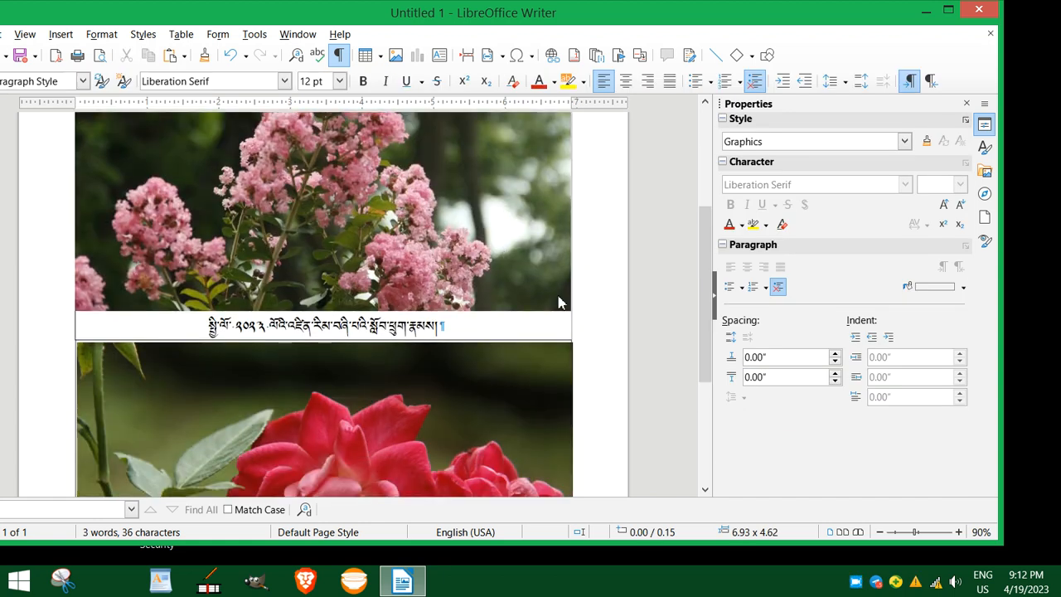
pyautogui.click(494, 295)
pyautogui.scroll(-3, 507, 302)
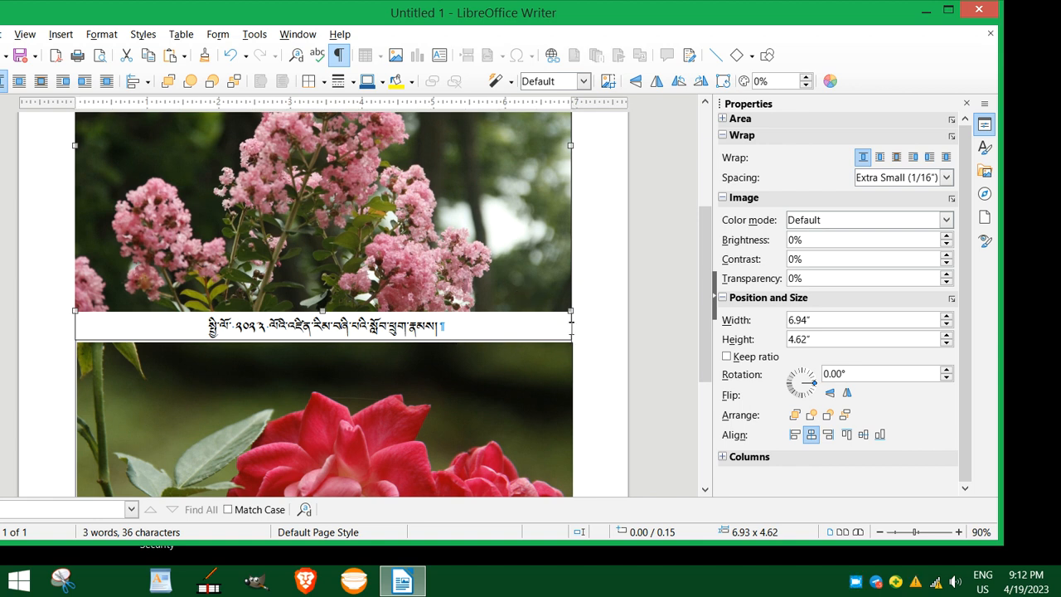
pyautogui.click(583, 326)
pyautogui.scroll(-5, 483, 280)
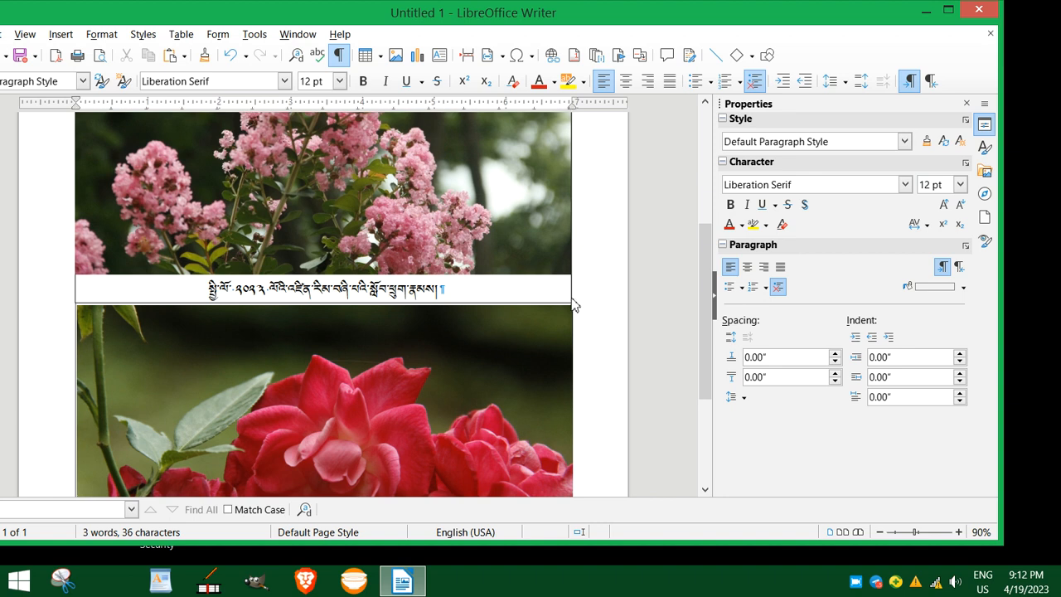
pyautogui.scroll(5, 510, 280)
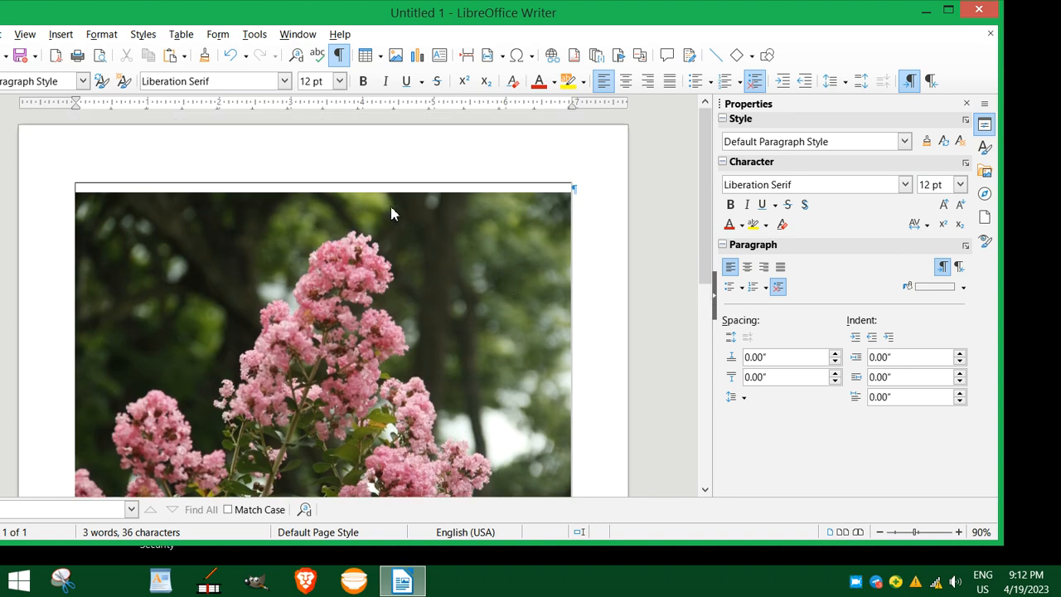
pyautogui.scroll(-5, 448, 252)
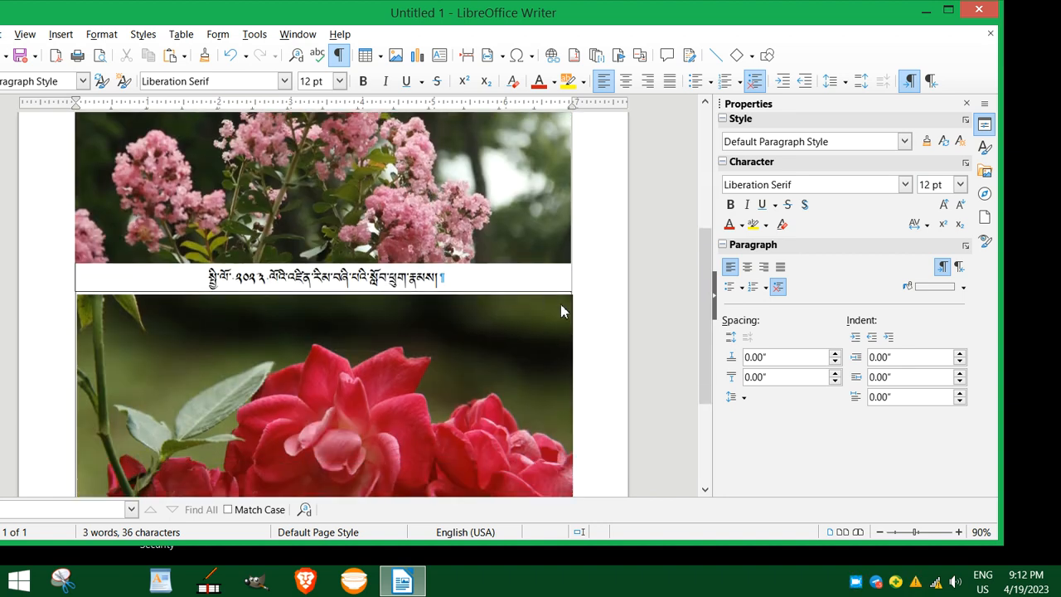
pyautogui.click(502, 233)
pyautogui.click(587, 280)
pyautogui.scroll(-5, 487, 244)
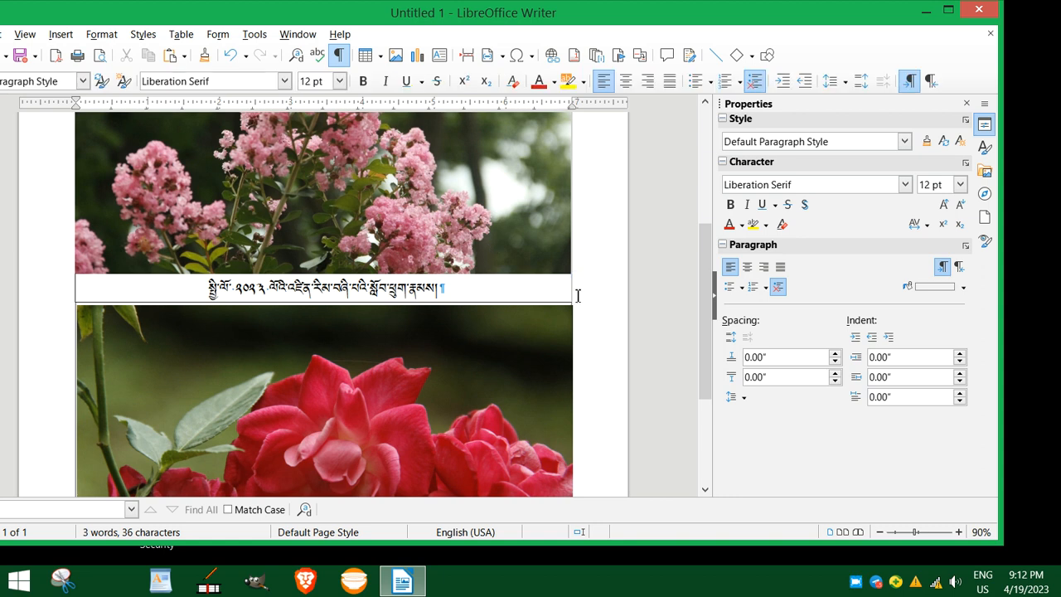
# - Move the pink flower photo up to the top edge of its caption frame, to about 0.01 / 0.00
pyautogui.click(572, 295)
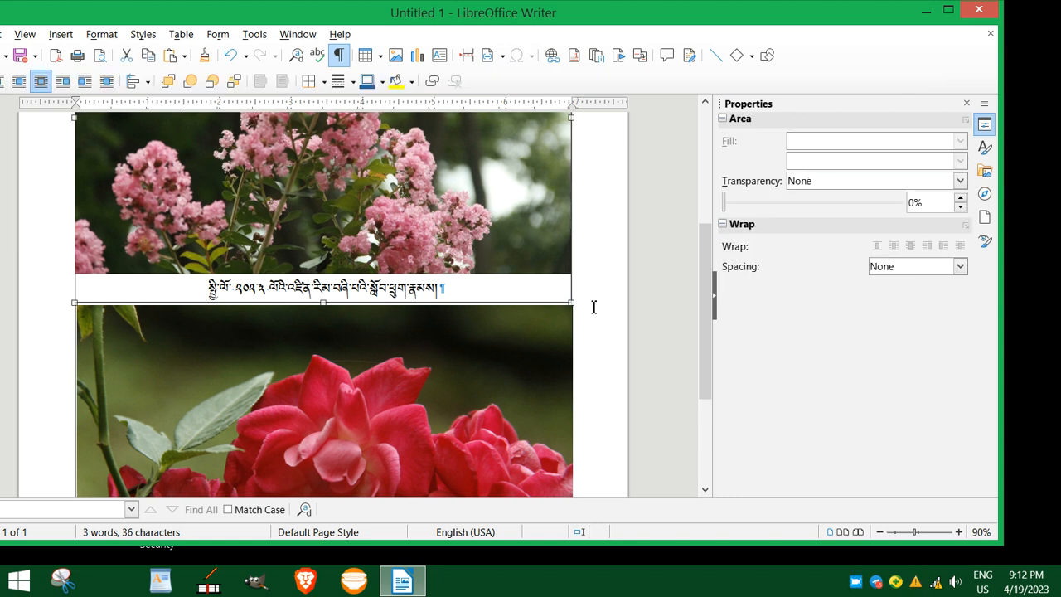
pyautogui.scroll(5, 593, 306)
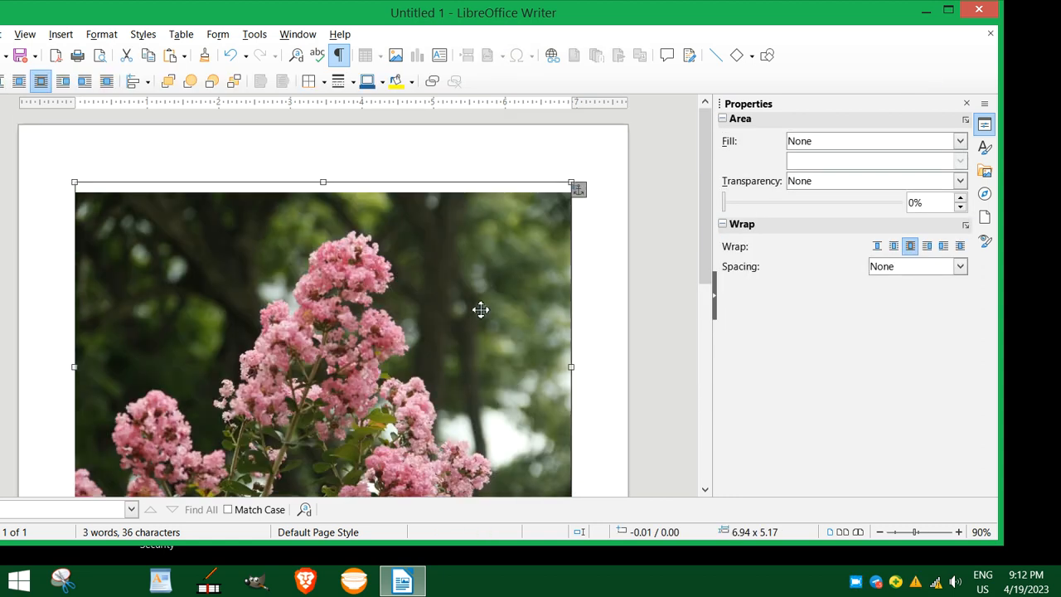
pyautogui.moveTo(399, 311)
pyautogui.mouseDown()
pyautogui.moveTo(398, 296)
pyautogui.moveTo(402, 305)
pyautogui.mouseUp()
pyautogui.moveTo(358, 277); pyautogui.dragTo(347, 253)
pyautogui.scroll(-4, 349, 252)
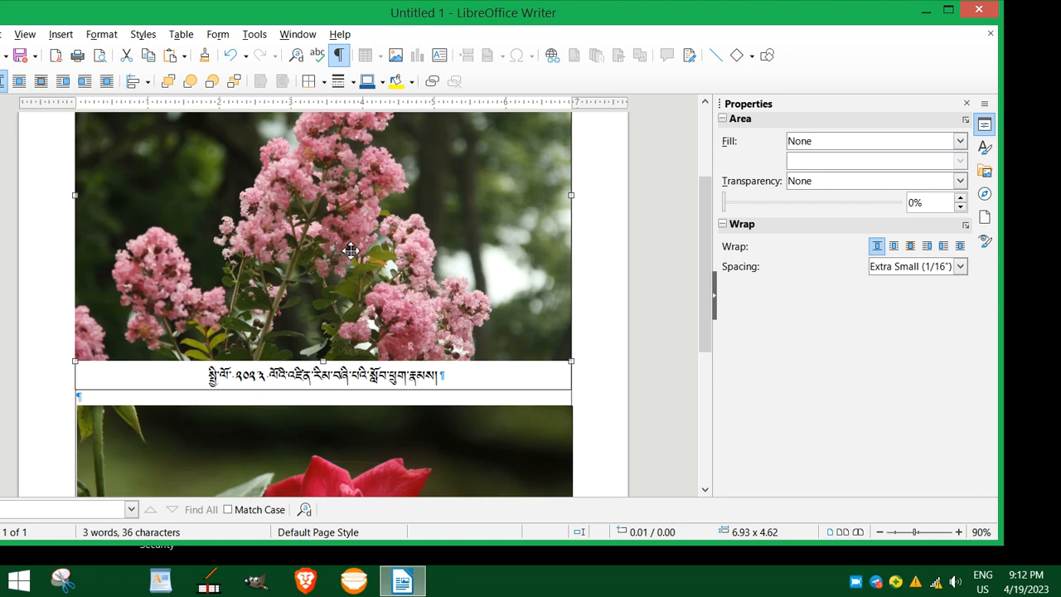
pyautogui.scroll(4, 351, 250)
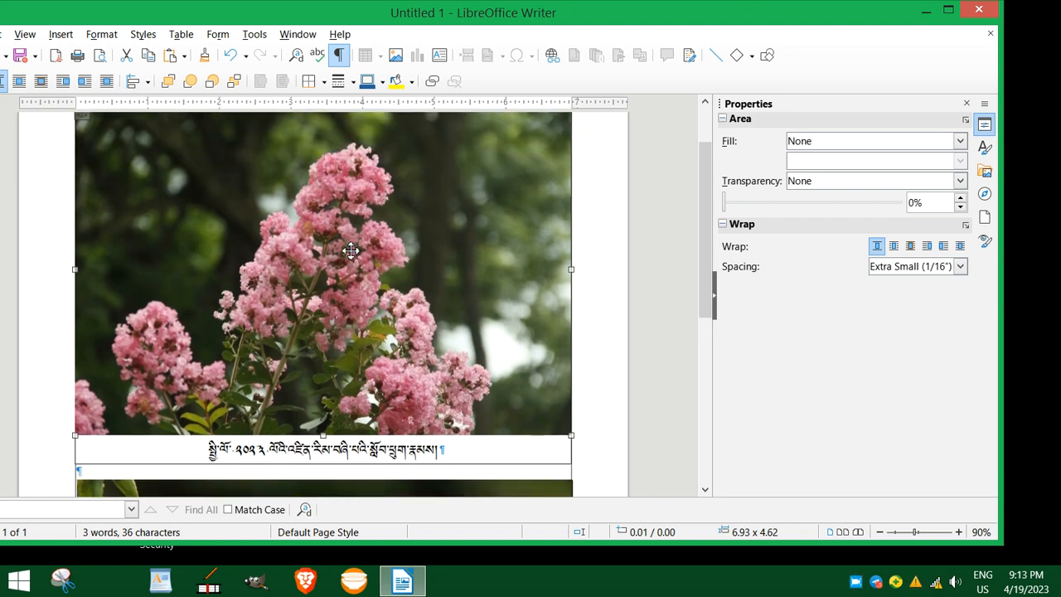
pyautogui.scroll(-3, 351, 250)
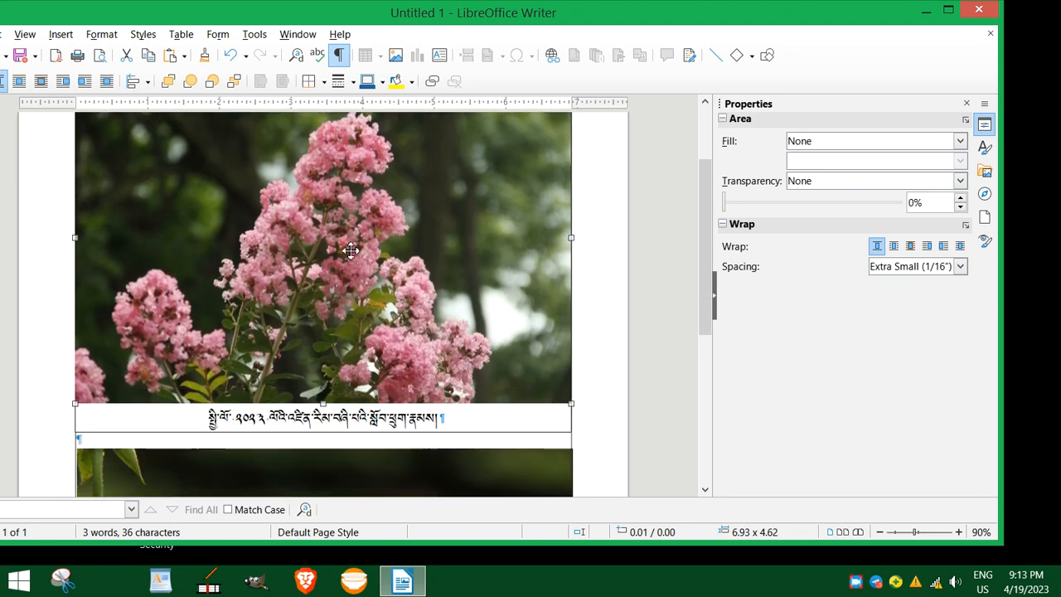
# - Try moving the pink flower photo down below its caption, to about 0.03 / 1.13, and inspect the surrounding frame
pyautogui.click(586, 333)
pyautogui.moveTo(417, 267); pyautogui.dragTo(383, 274)
pyautogui.scroll(3, 377, 262)
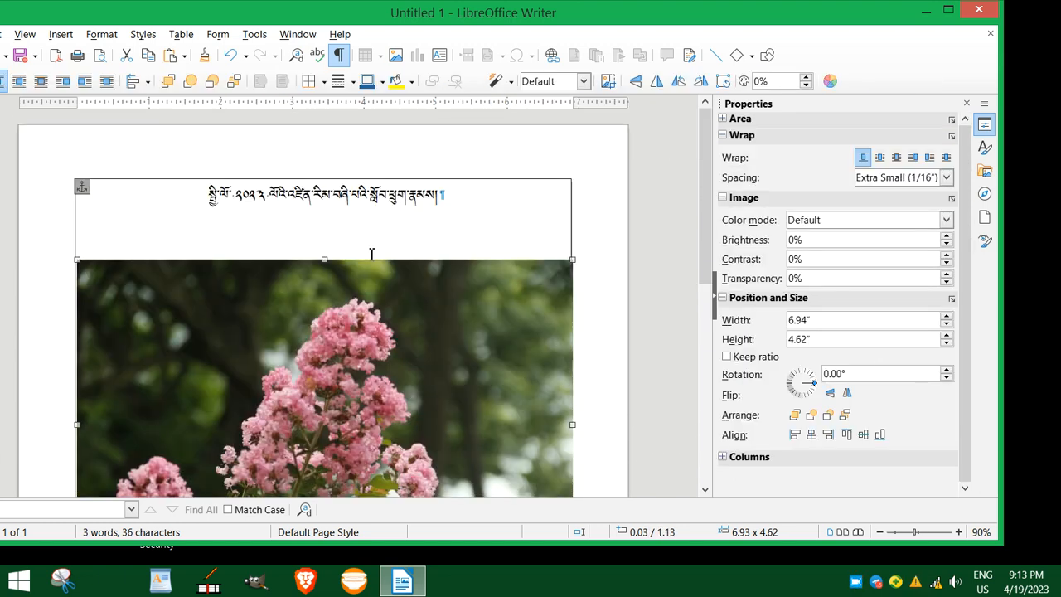
pyautogui.click(572, 246)
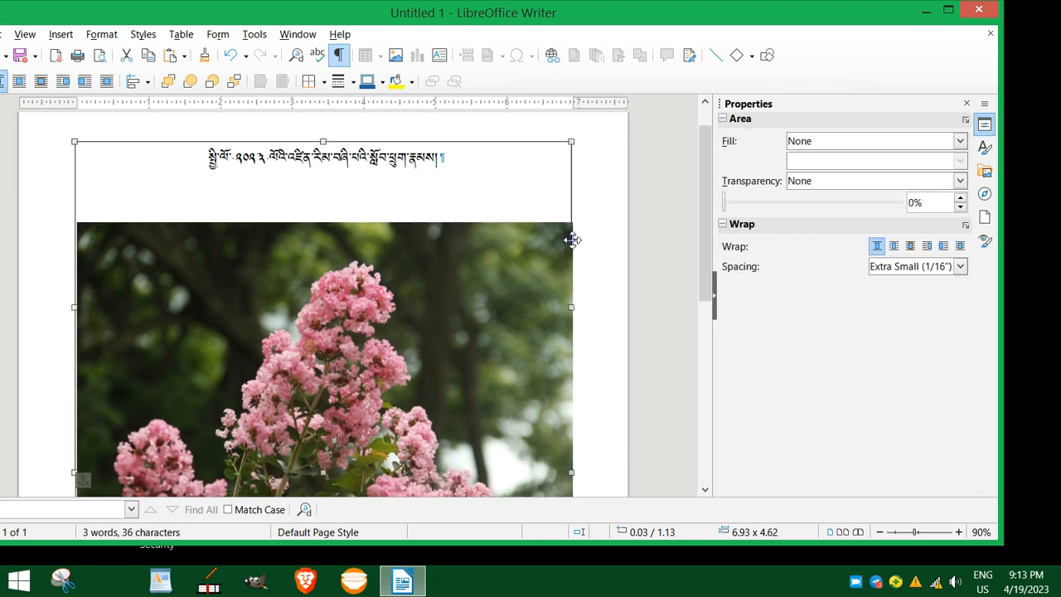
pyautogui.scroll(-4, 388, 245)
pyautogui.scroll(-2, 388, 245)
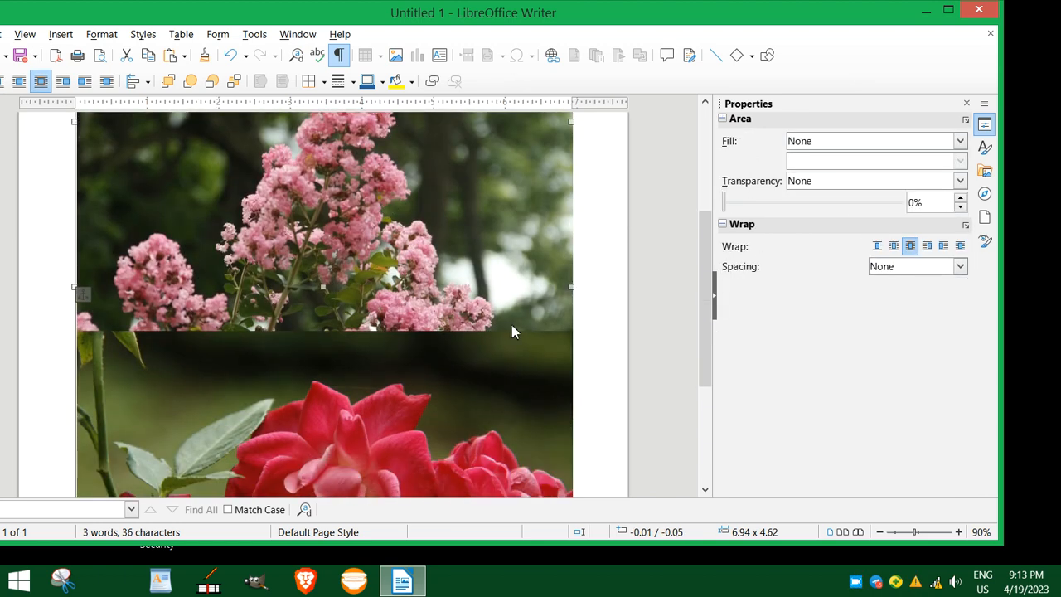
pyautogui.scroll(5, 530, 319)
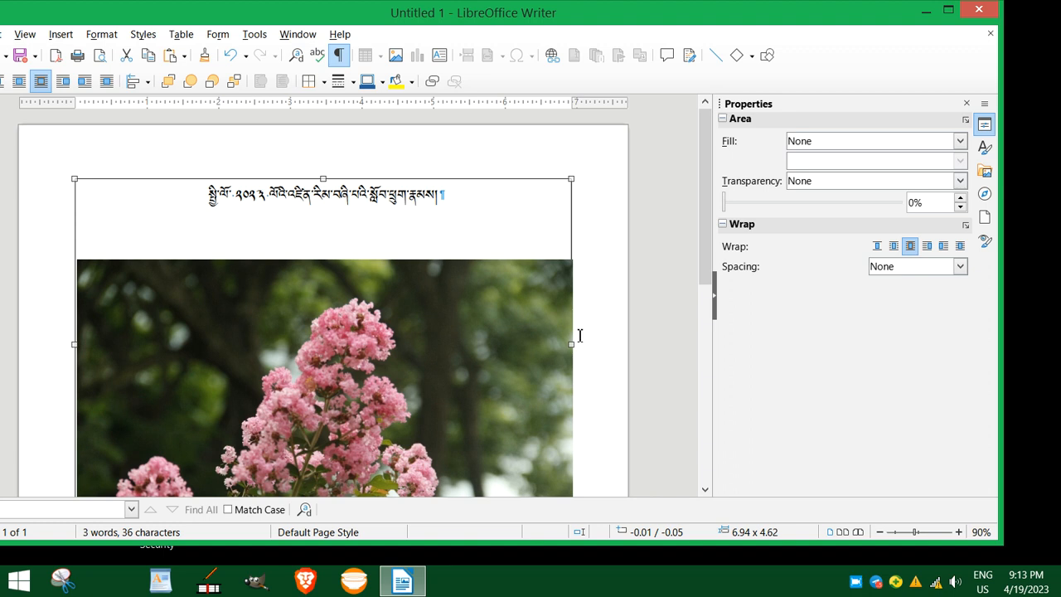
pyautogui.click(582, 326)
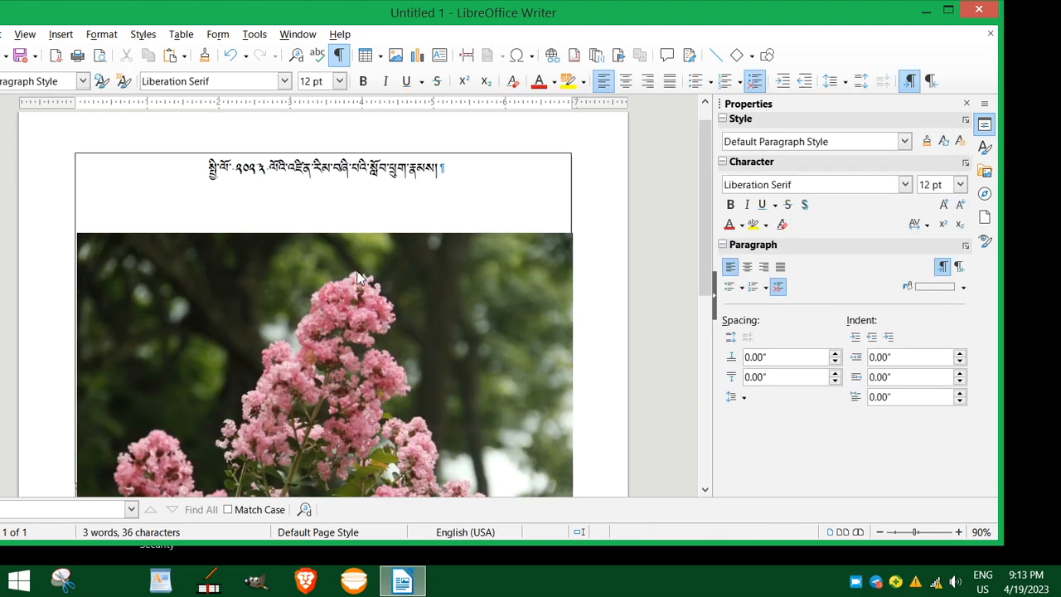
# - Move the pink flower photo back above its caption, aligned with the frame's upper-left corner at 0.00 / 0.00
pyautogui.click(323, 267)
pyautogui.moveTo(340, 258); pyautogui.dragTo(356, 184)
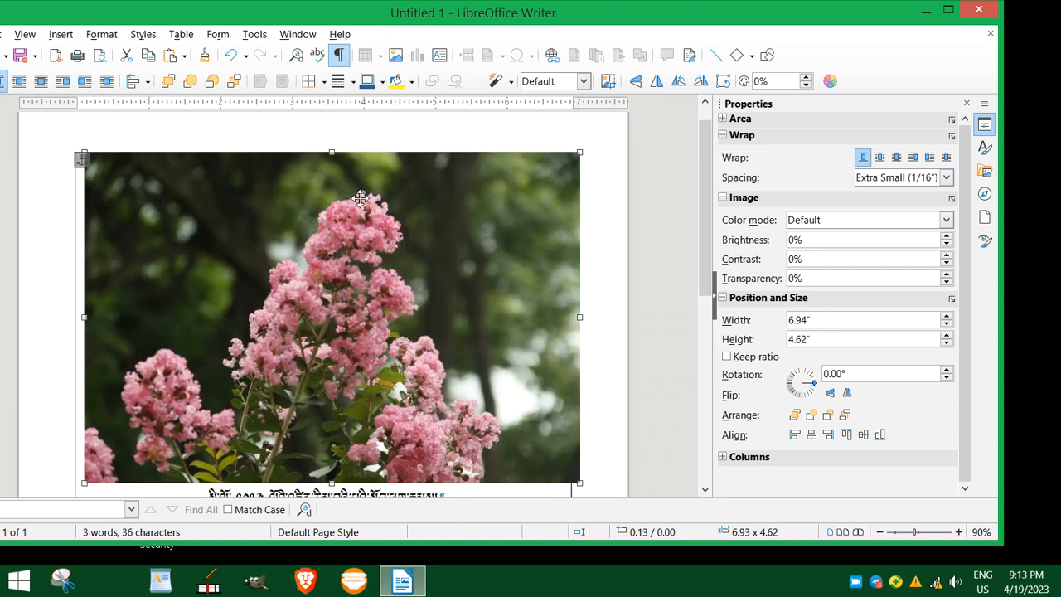
pyautogui.moveTo(419, 257); pyautogui.dragTo(428, 262)
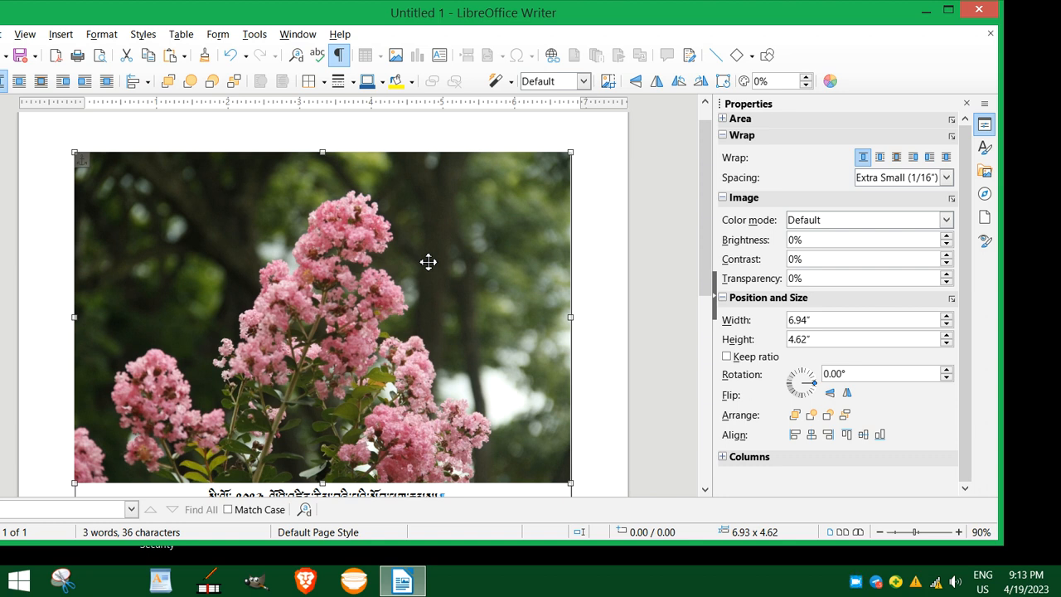
pyautogui.scroll(-4, 428, 261)
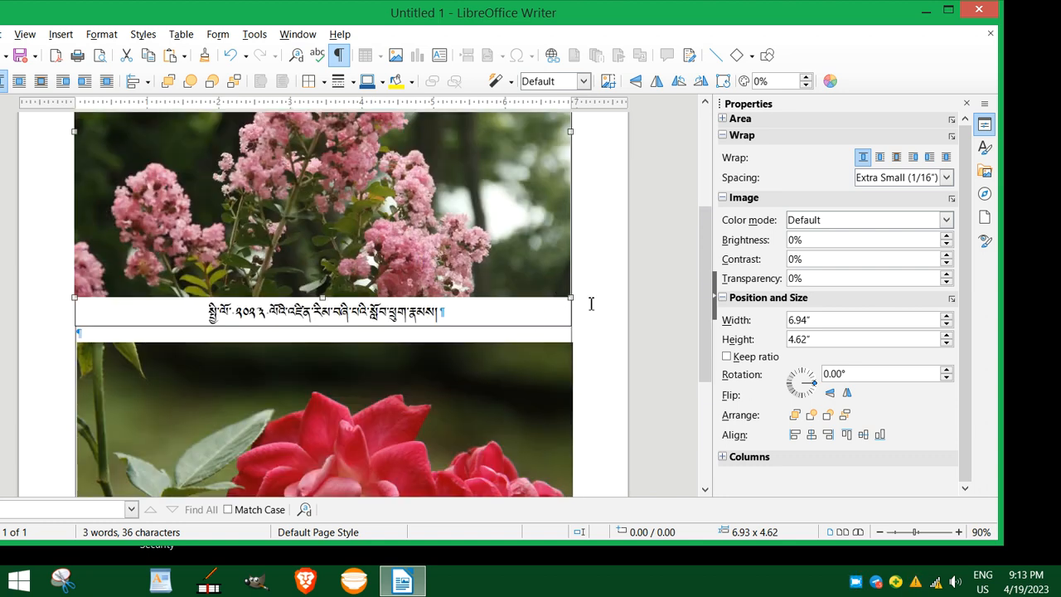
pyautogui.scroll(-1, 477, 292)
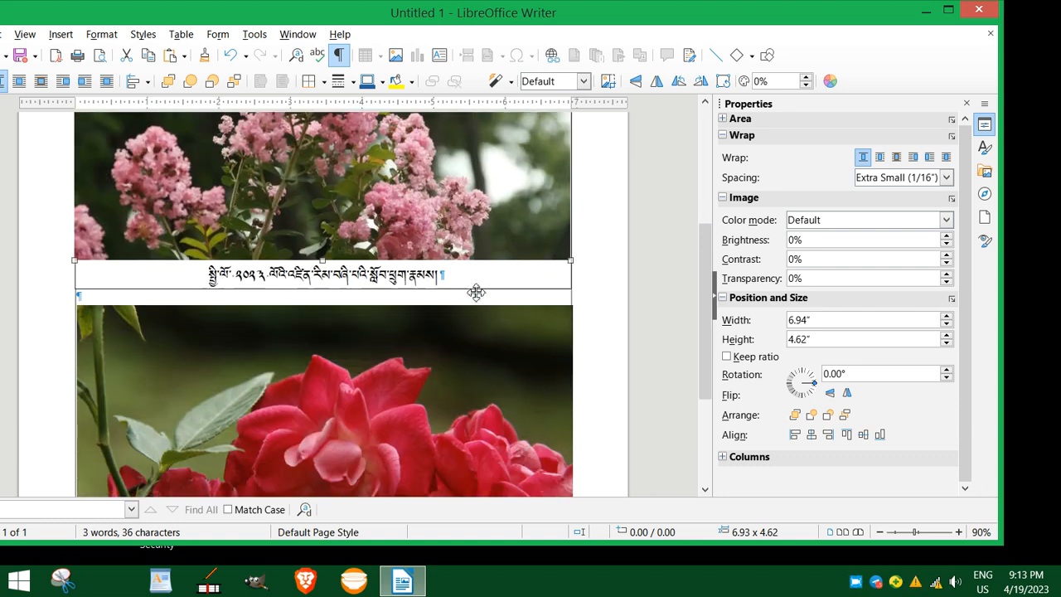
# - Select the frame holding the pink flower photo and its caption, and check its lower edge above the red rose photo
pyautogui.scroll(4, 573, 275)
pyautogui.click(573, 274)
pyautogui.scroll(-3, 573, 275)
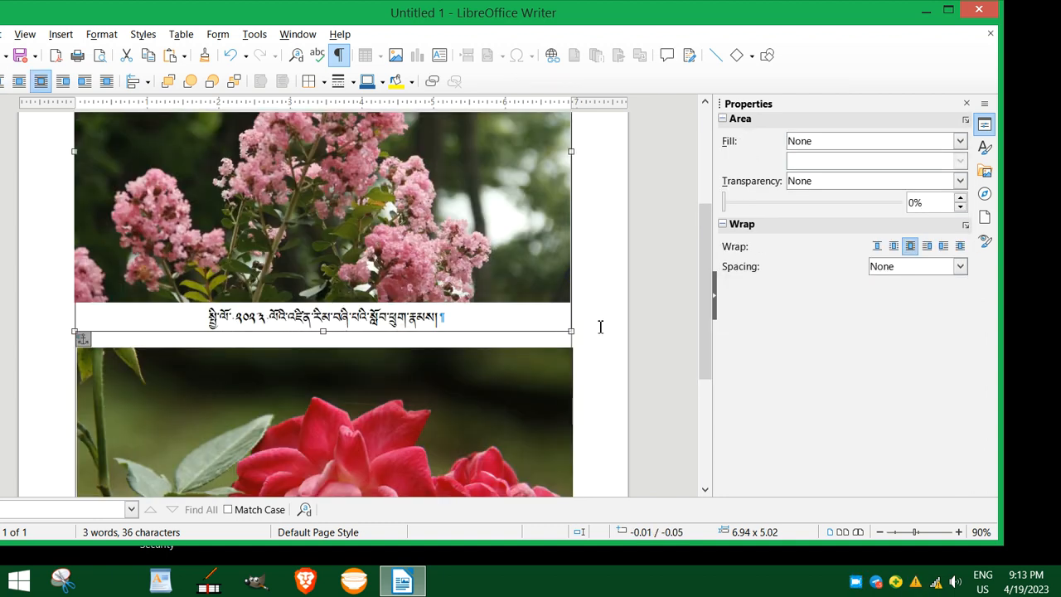
# - Delete the frame holding the pink flower photo and its caption, and undo the deletion
pyautogui.press('Delete')
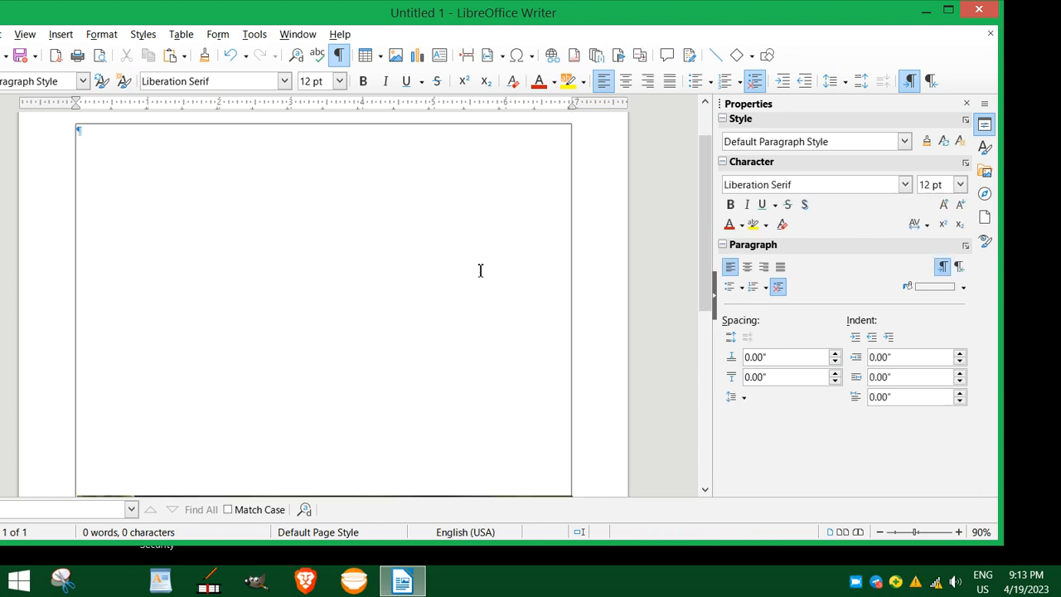
pyautogui.hotkey('ctrl', 'z')
# - Move the red rose photo up against the lower edge of the pink flower photo's caption frame, to about -0.01 / 4.97
pyautogui.scroll(-9, 450, 271)
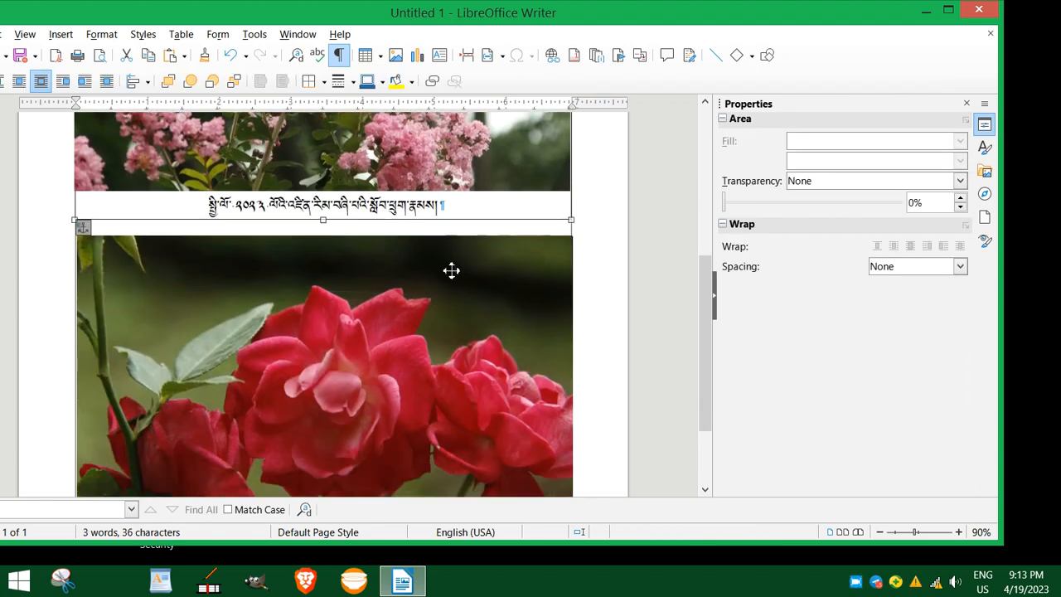
pyautogui.click(418, 286)
pyautogui.scroll(1, 419, 285)
pyautogui.scroll(-1, 419, 286)
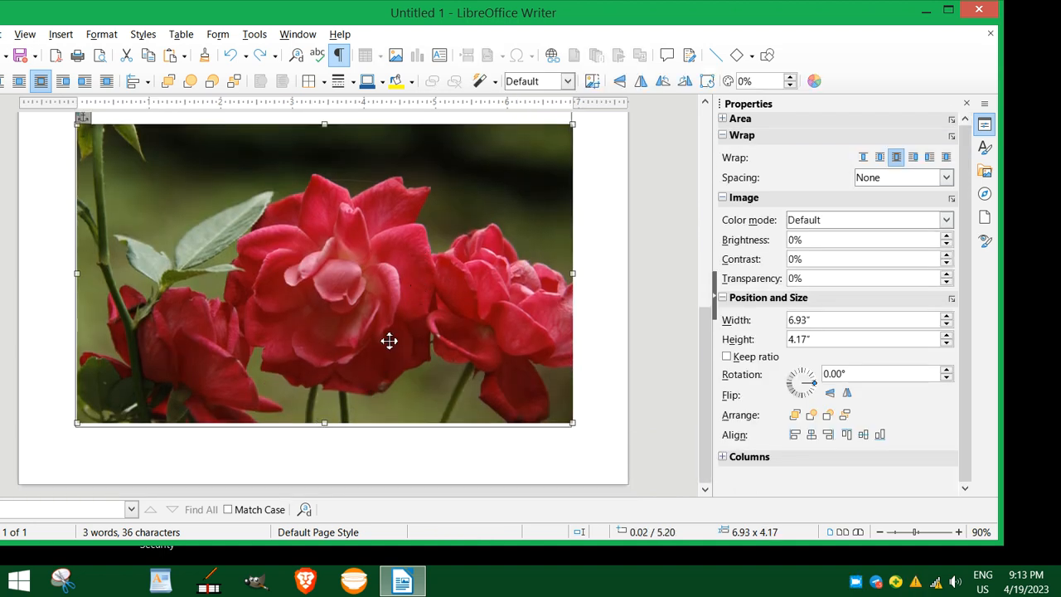
pyautogui.scroll(3, 389, 339)
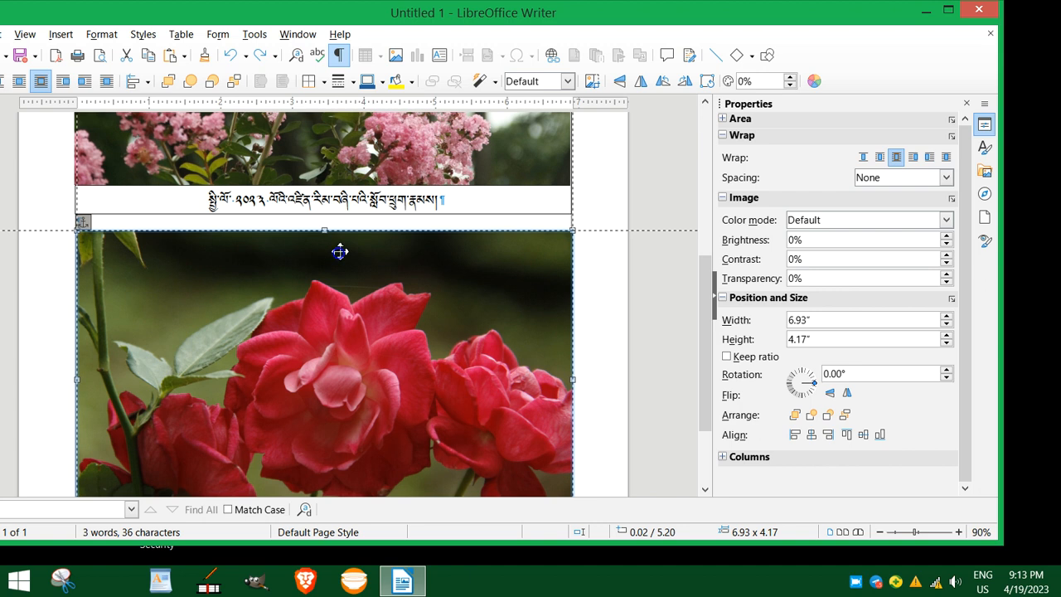
pyautogui.click(585, 332)
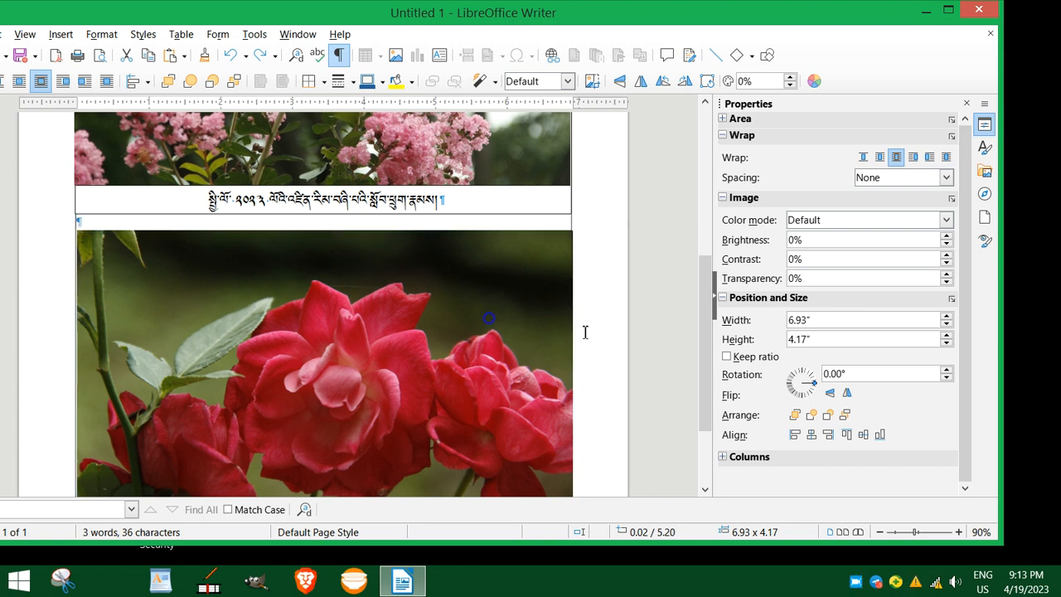
pyautogui.click(451, 307)
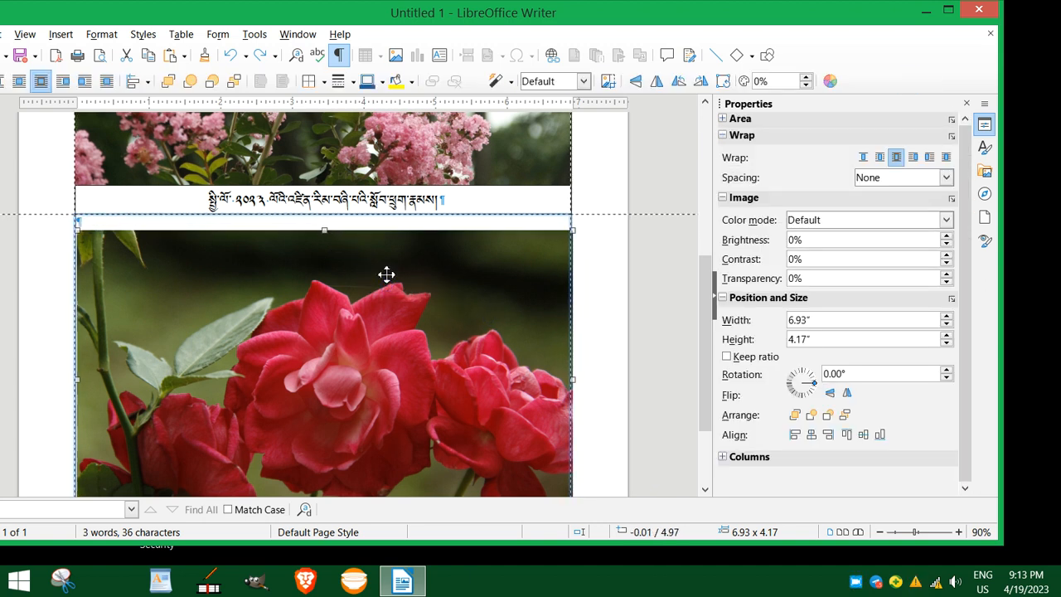
pyautogui.moveTo(386, 274); pyautogui.dragTo(386, 274)
pyautogui.scroll(-3, 414, 297)
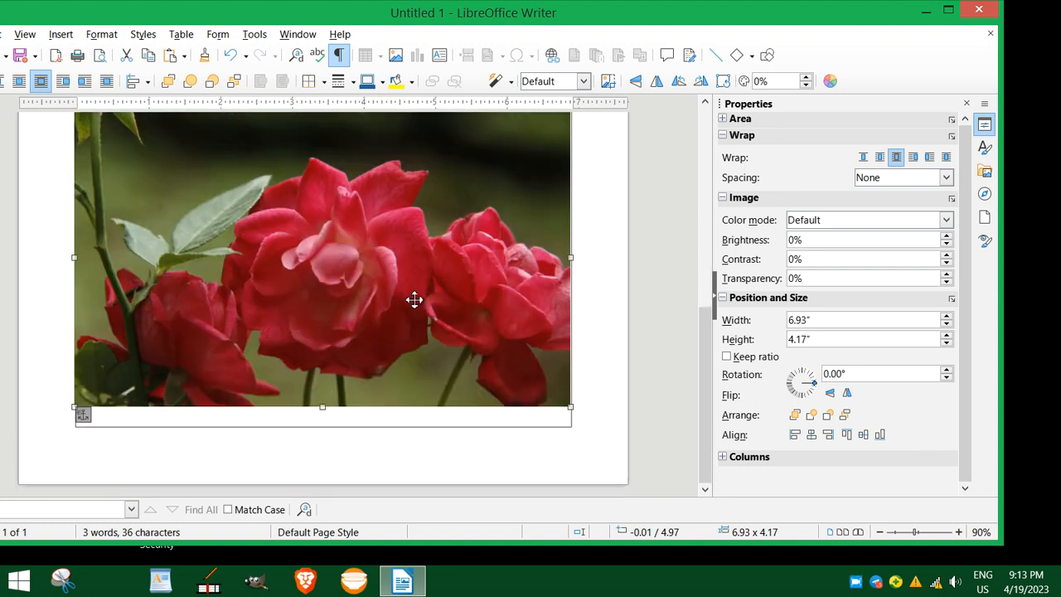
# - Nudge the red rose photo down to about -0.01 / 5.04, leaving a narrow gap below the caption frame, and review both photos
pyautogui.scroll(4, 420, 321)
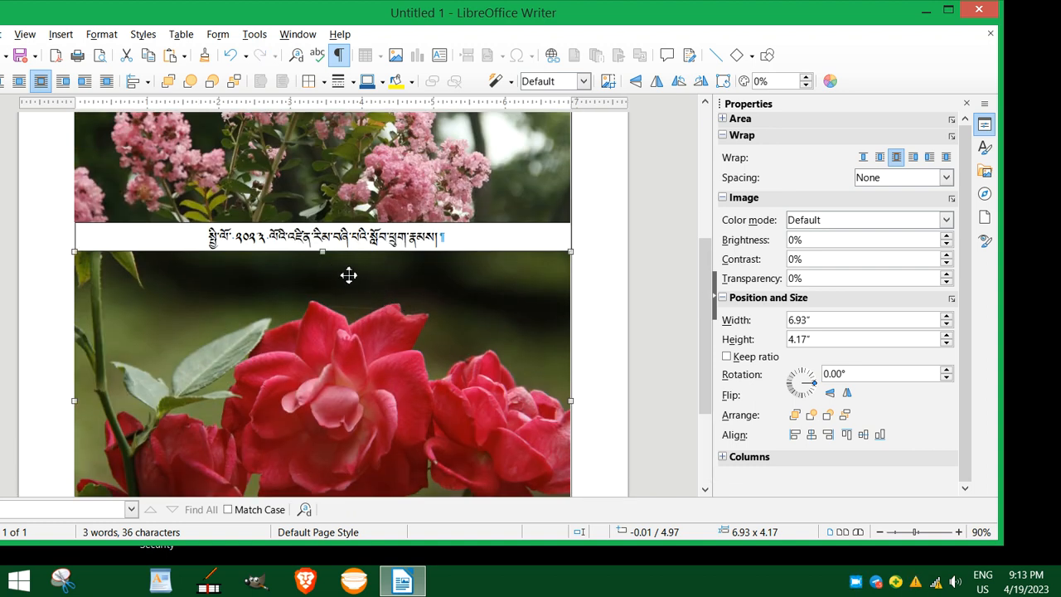
pyautogui.moveTo(336, 277); pyautogui.dragTo(336, 278)
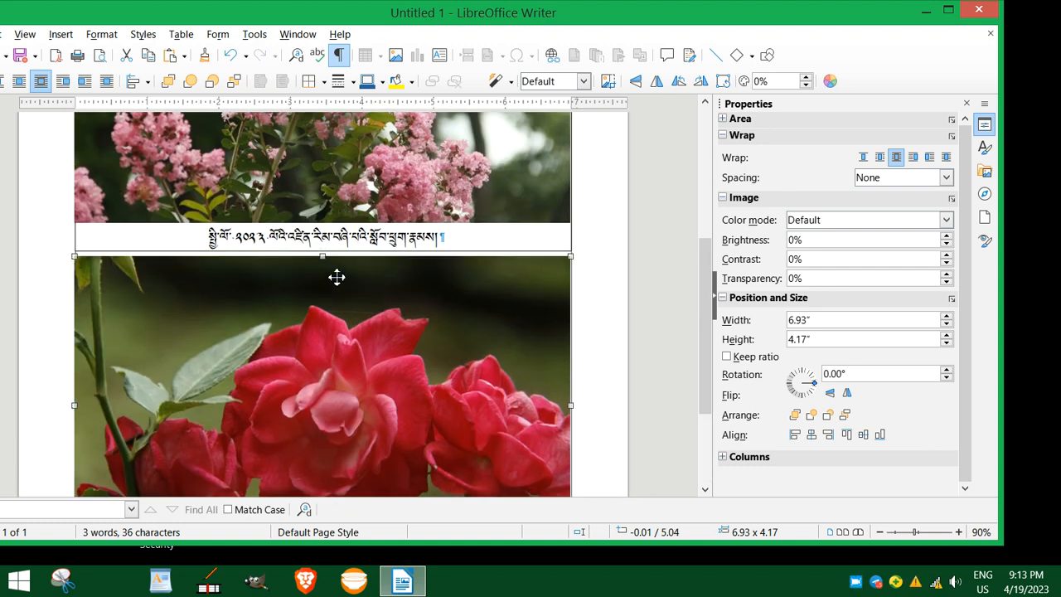
pyautogui.scroll(-2, 346, 272)
pyautogui.scroll(4, 348, 272)
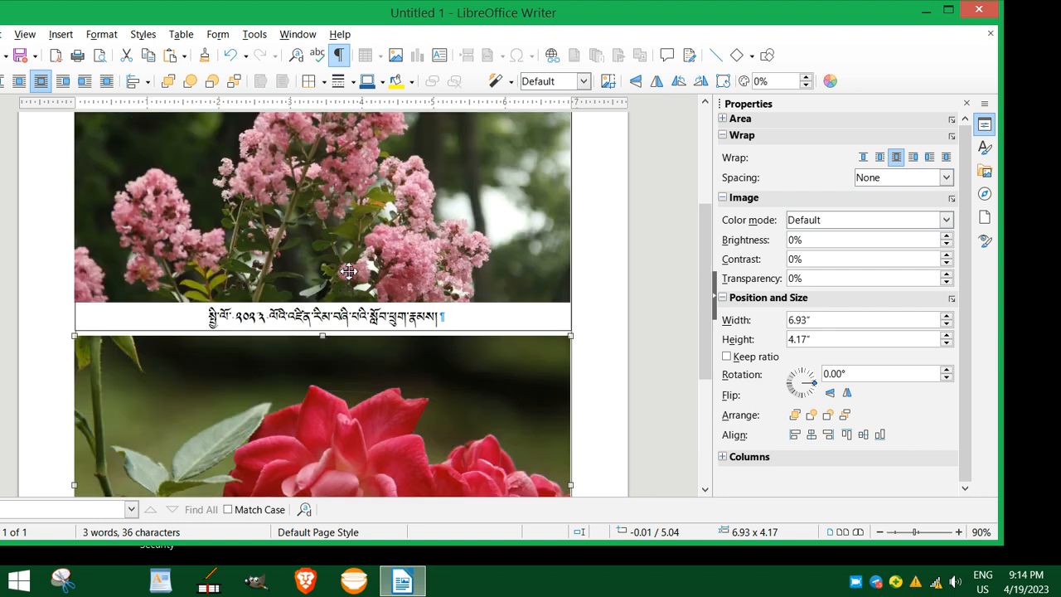
pyautogui.scroll(4, 348, 264)
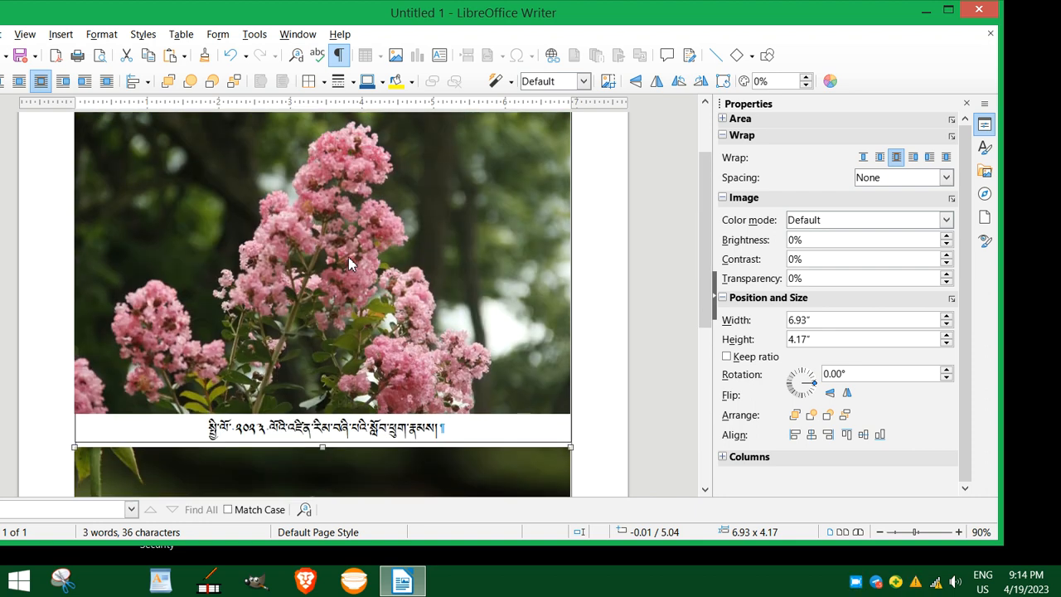